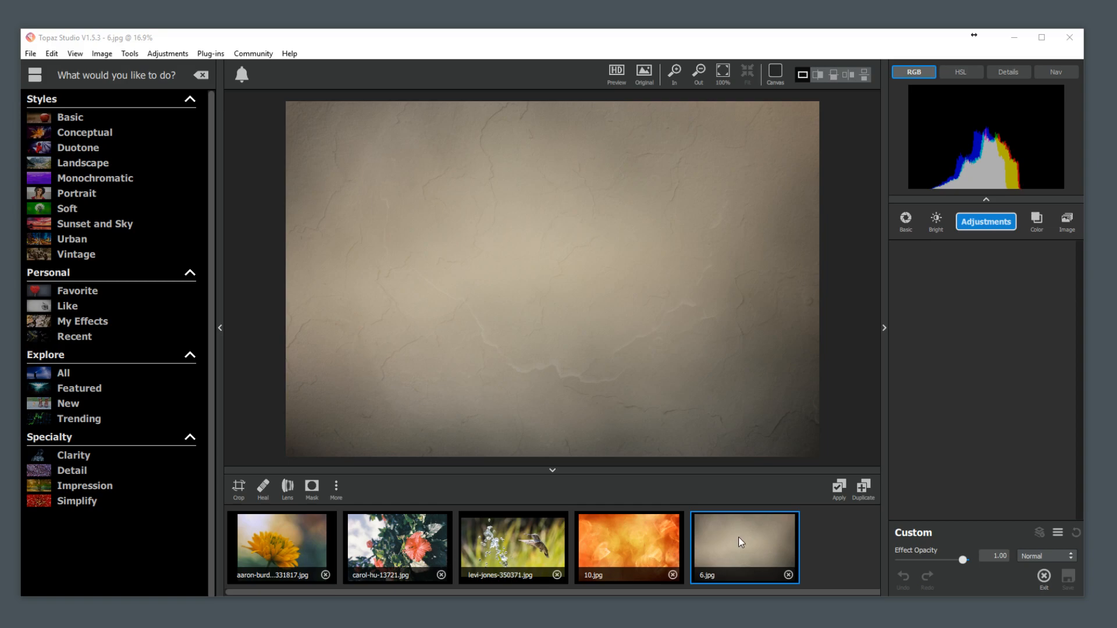
# Compare the hibiscus photo carol-hu-13721.jpg with the orange texture 10.jpg, finishing with 10.jpg open.
pyautogui.click(646, 541)
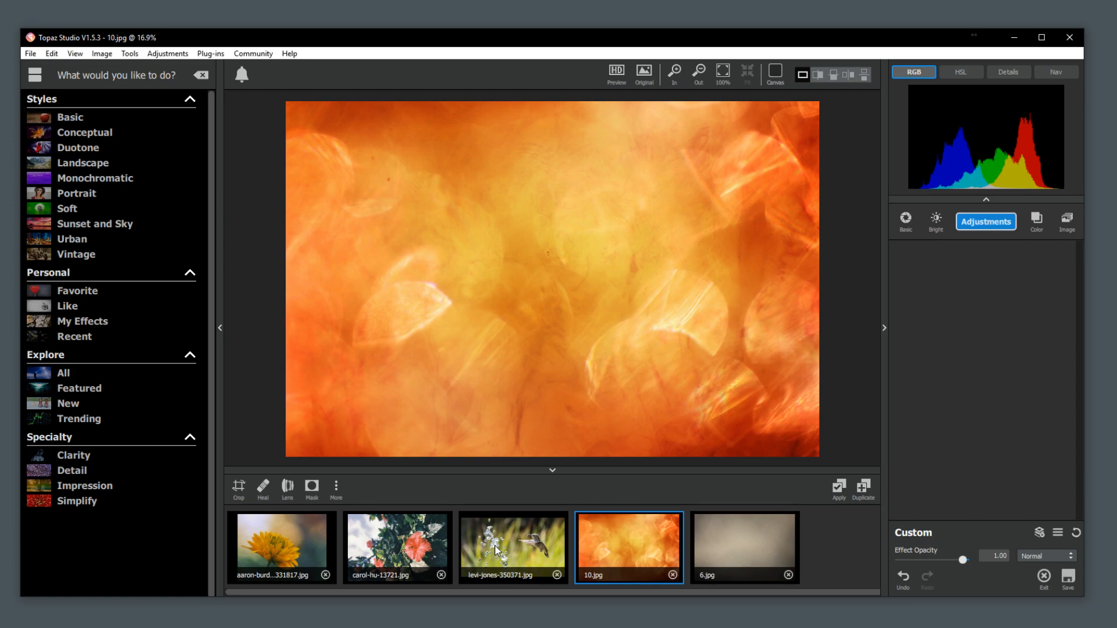
pyautogui.click(497, 549)
pyautogui.click(395, 549)
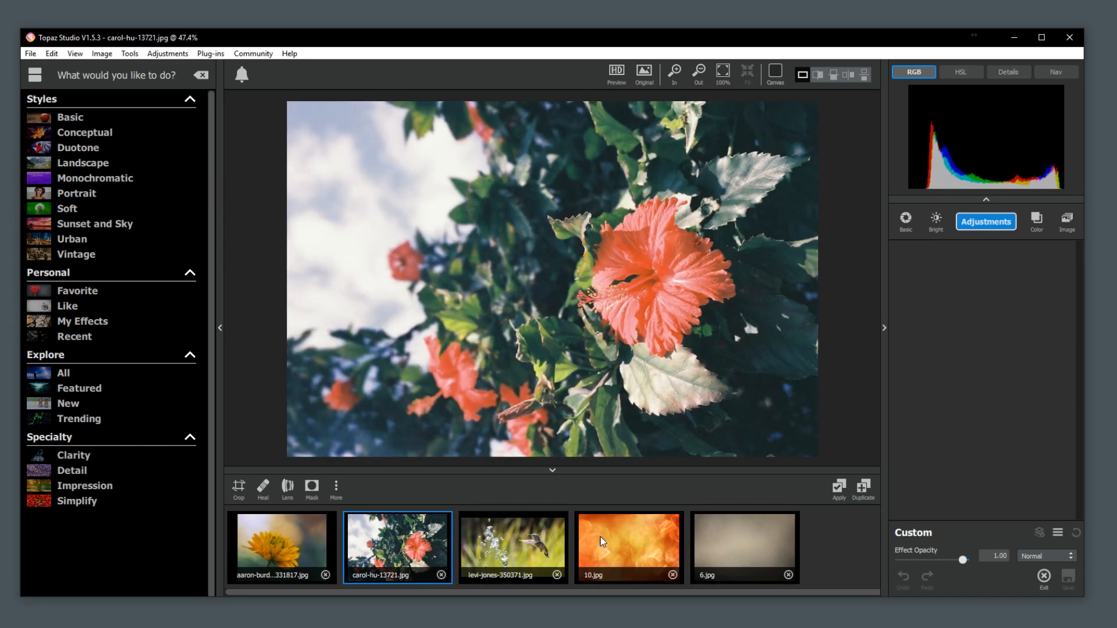
pyautogui.click(616, 549)
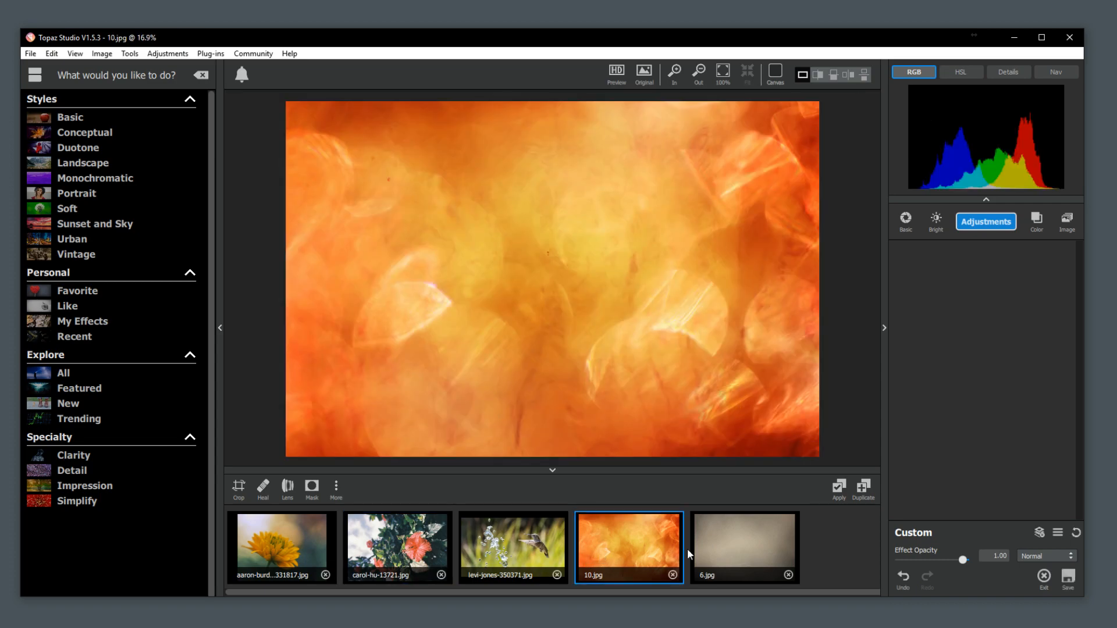
pyautogui.click(405, 558)
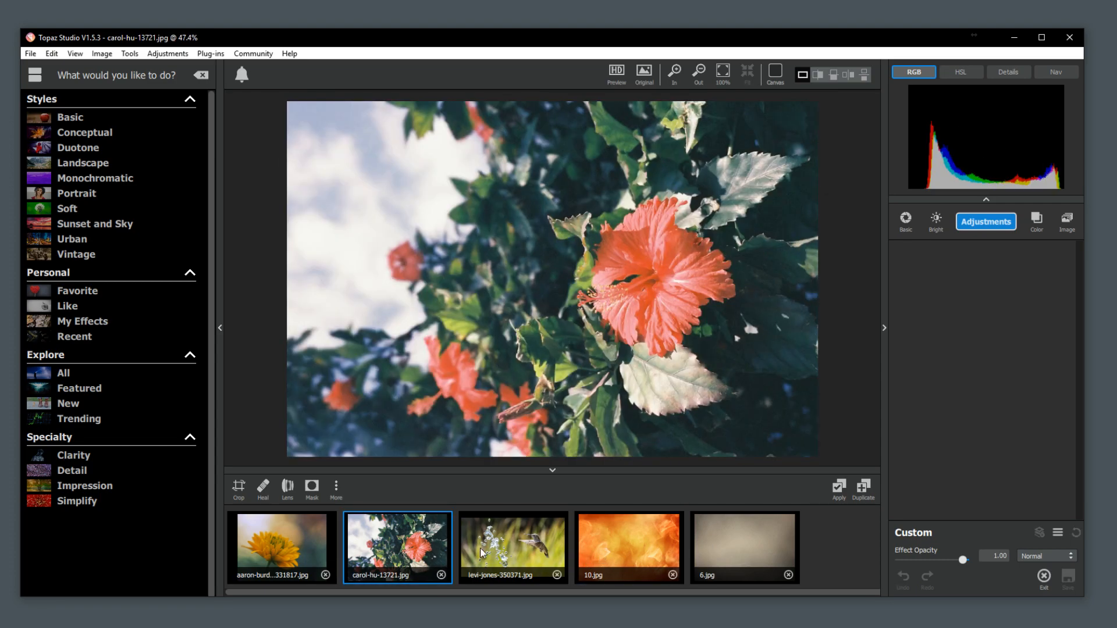
pyautogui.click(614, 551)
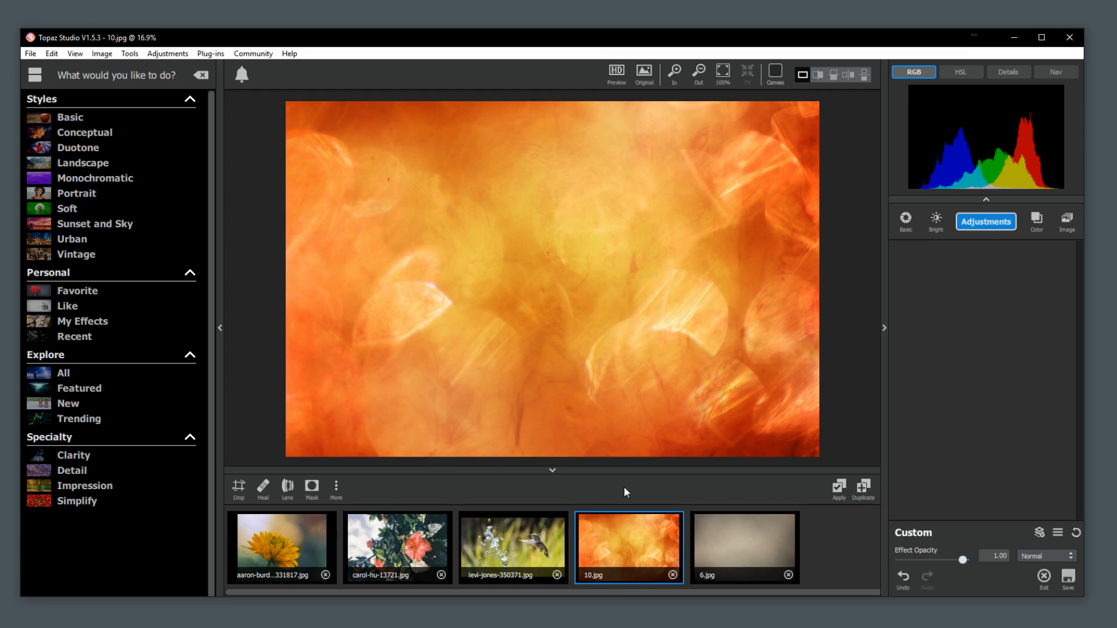
# Add carol-hu-13721.jpg as an image layer over 10.jpg, enlarge it slightly past the canvas and shift it up a little.
pyautogui.moveTo(405, 558); pyautogui.dragTo(1047, 315)
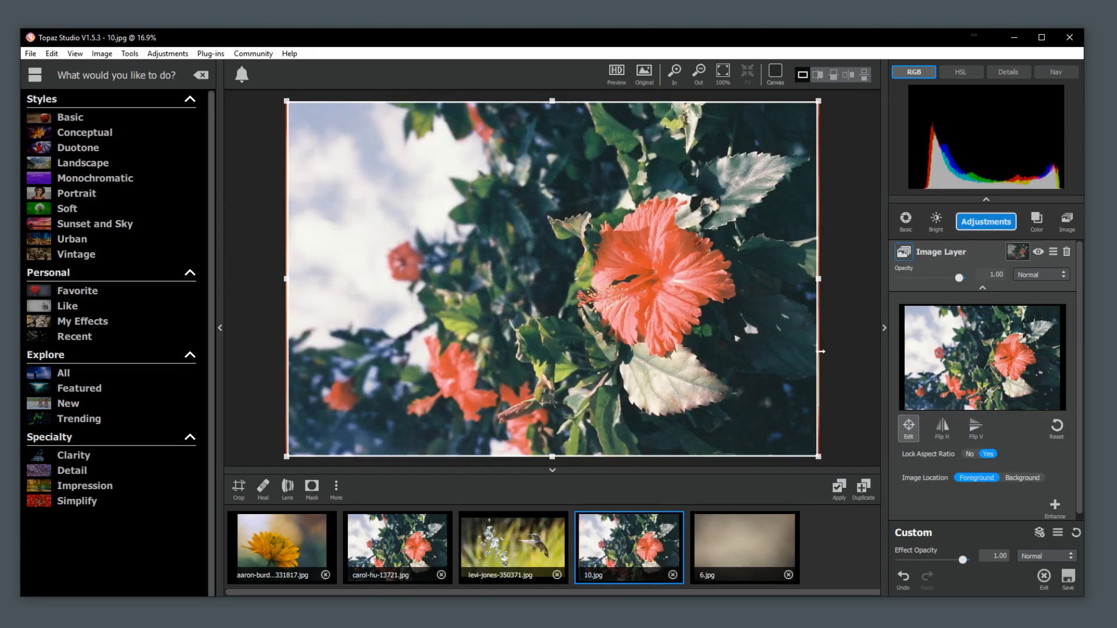
pyautogui.moveTo(819, 458); pyautogui.dragTo(844, 487)
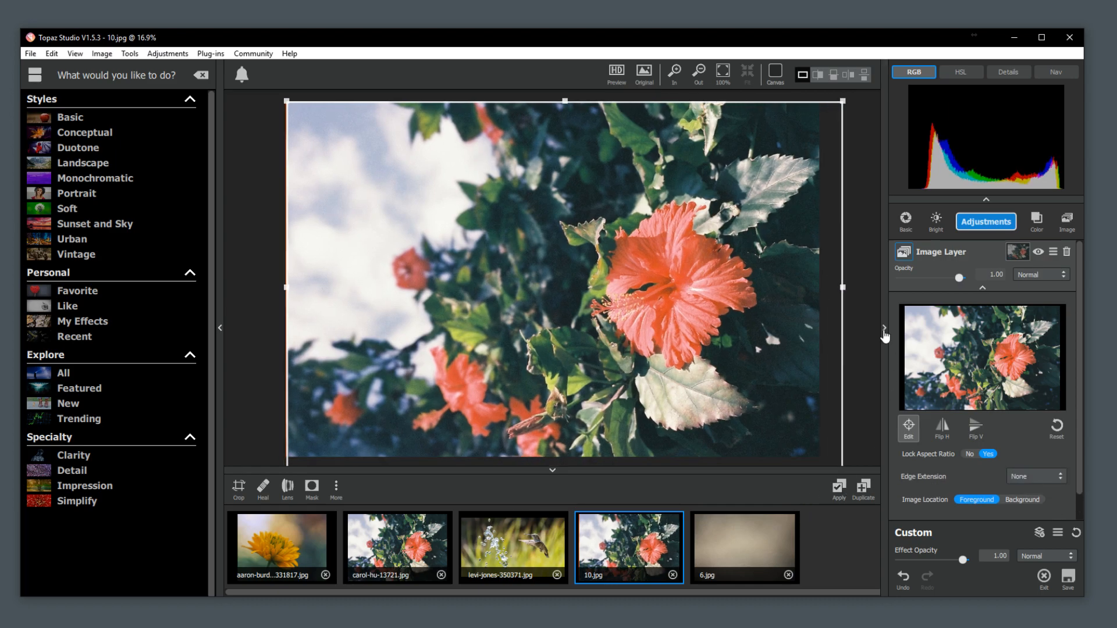
pyautogui.moveTo(745, 209); pyautogui.dragTo(746, 208)
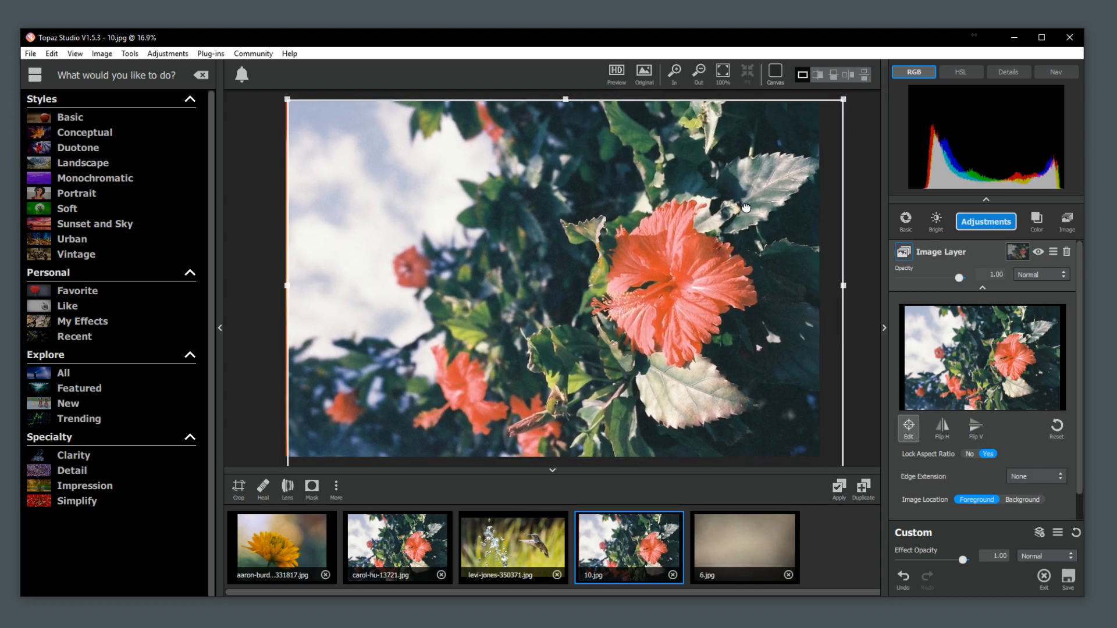
pyautogui.click(909, 428)
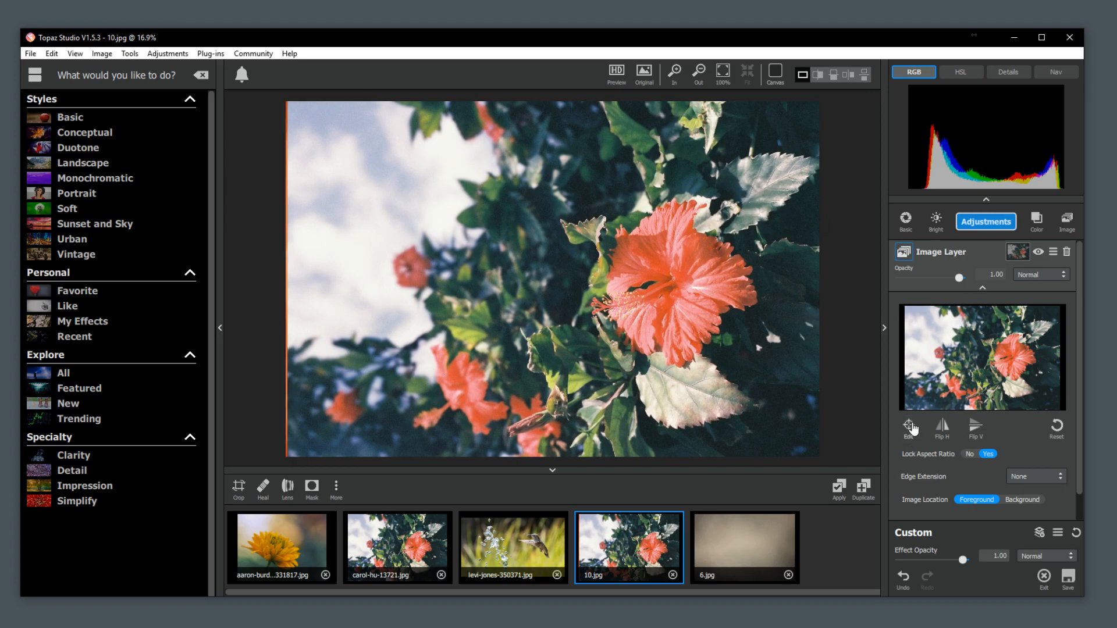
# Brush a masked strip on the image layer along the large flower's left side, running the full height of the picture.
pyautogui.click(1017, 252)
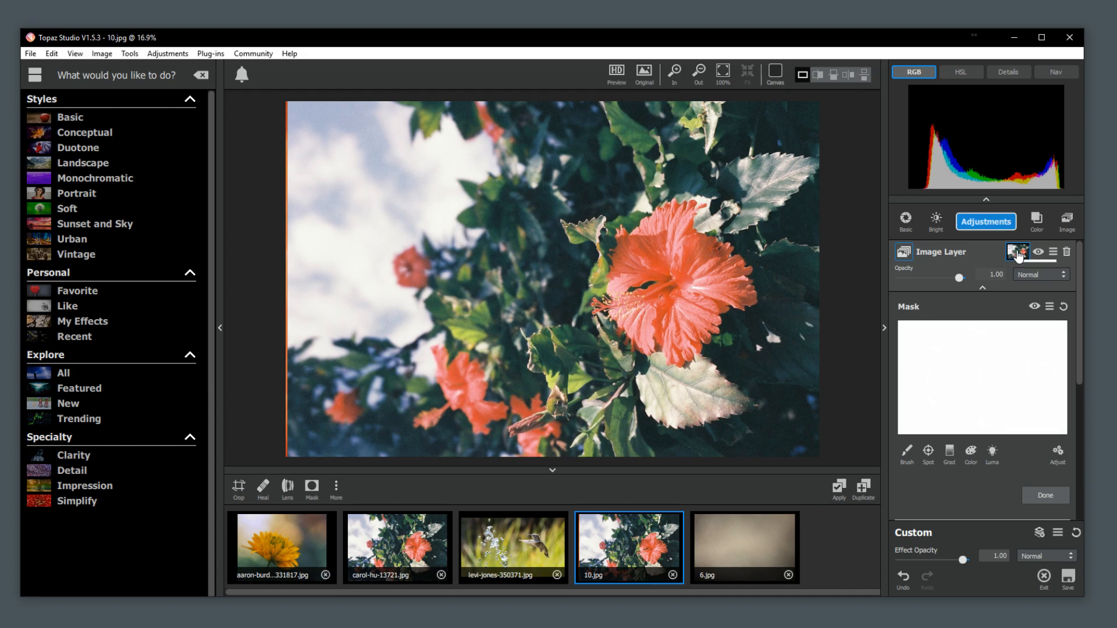
pyautogui.click(906, 463)
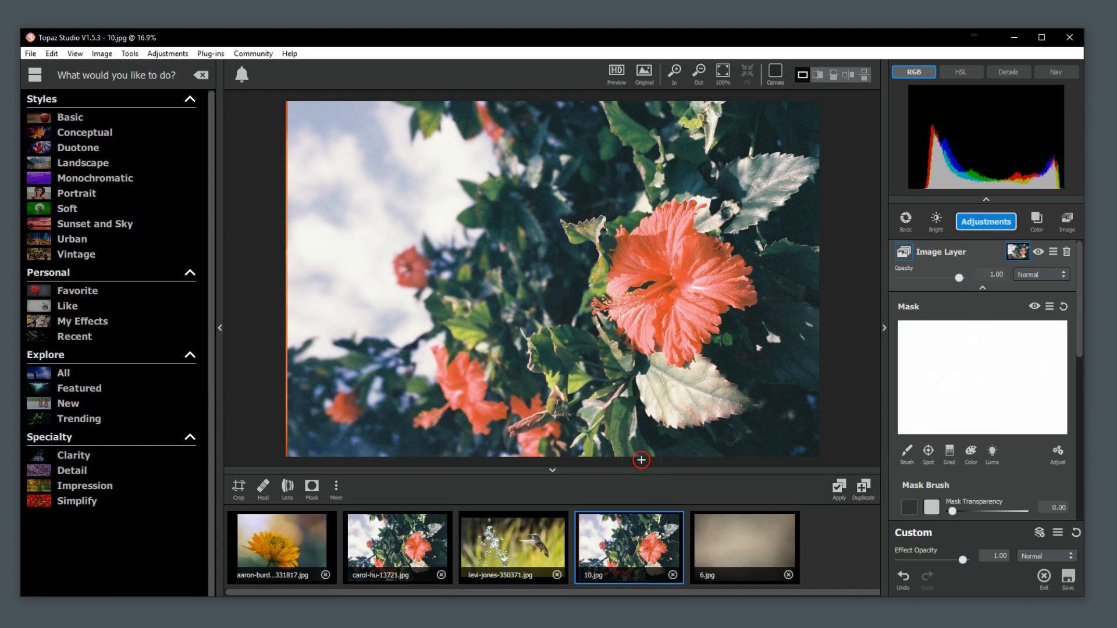
pyautogui.moveTo(638, 426)
pyautogui.mouseDown()
pyautogui.moveTo(617, 384)
pyautogui.moveTo(632, 362)
pyautogui.moveTo(572, 300)
pyautogui.moveTo(593, 251)
pyautogui.moveTo(555, 232)
pyautogui.moveTo(553, 210)
pyautogui.moveTo(622, 199)
pyautogui.moveTo(628, 175)
pyautogui.moveTo(591, 107)
pyautogui.mouseUp()
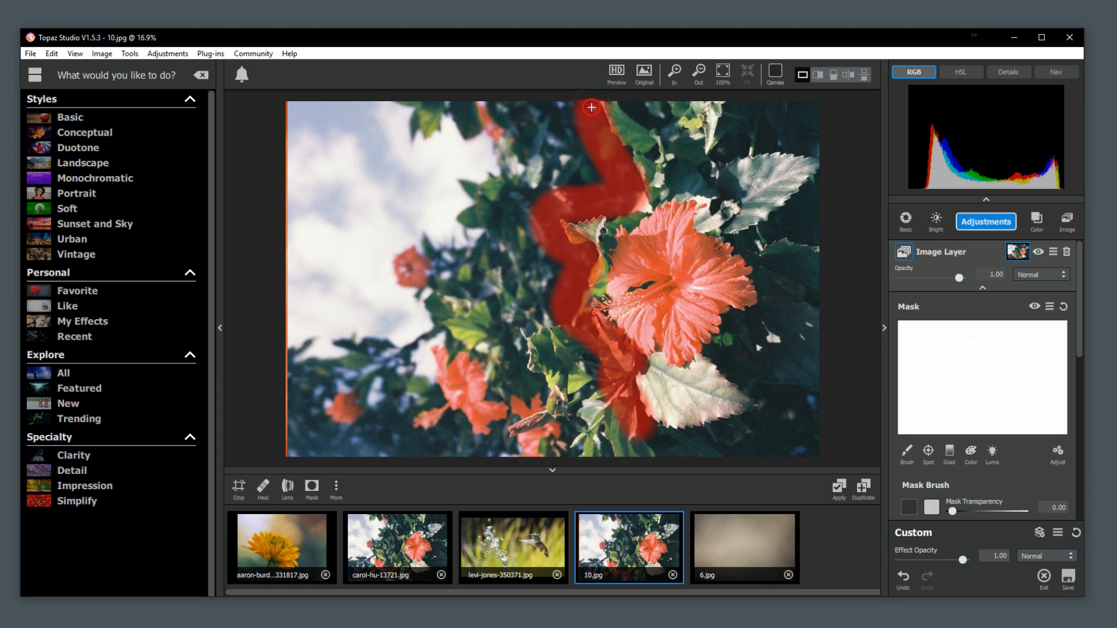
pyautogui.moveTo(638, 182); pyautogui.dragTo(640, 198)
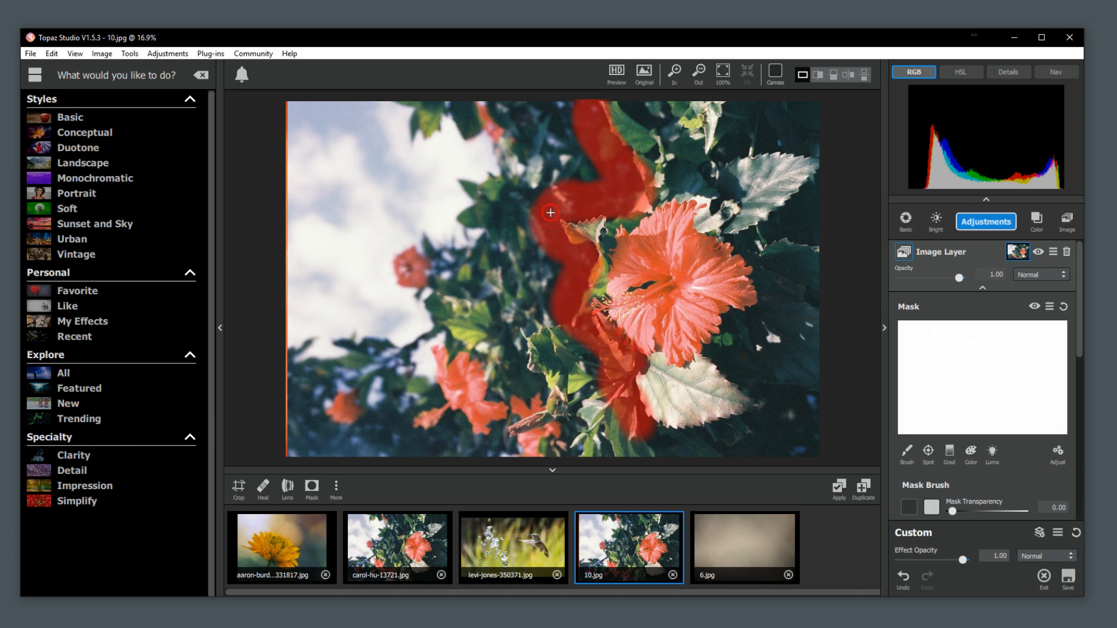
pyautogui.moveTo(548, 242); pyautogui.dragTo(550, 244)
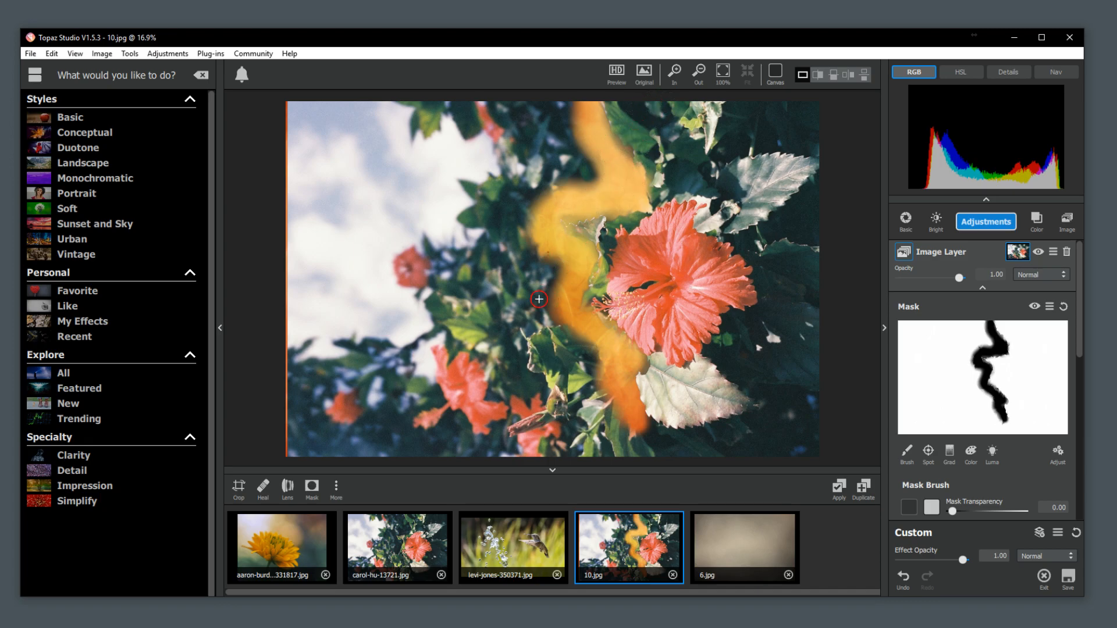
pyautogui.moveTo(630, 417); pyautogui.dragTo(694, 466)
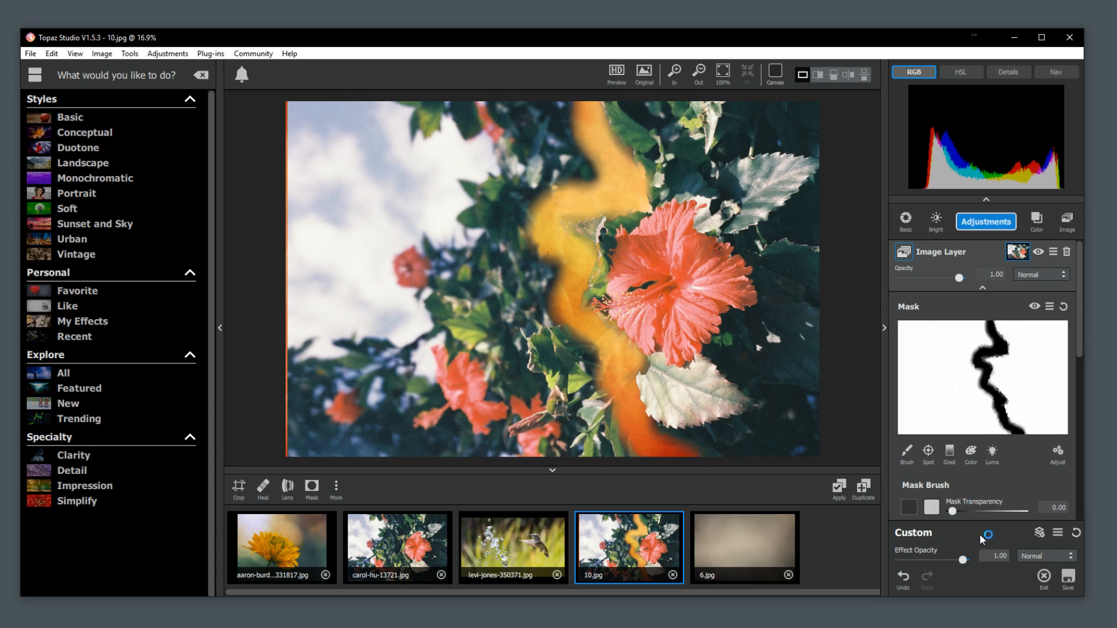
# Set the mask brush radius to 0.68 and mask out the photo background left of the large flower.
pyautogui.scroll(-3, 1042, 422)
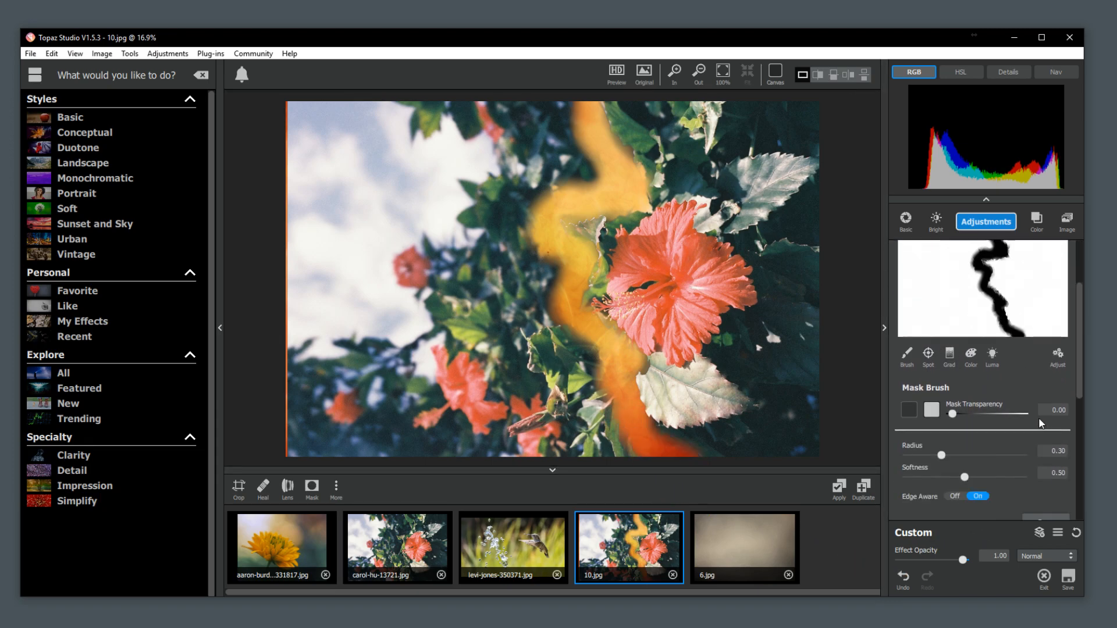
pyautogui.moveTo(941, 432); pyautogui.dragTo(985, 431)
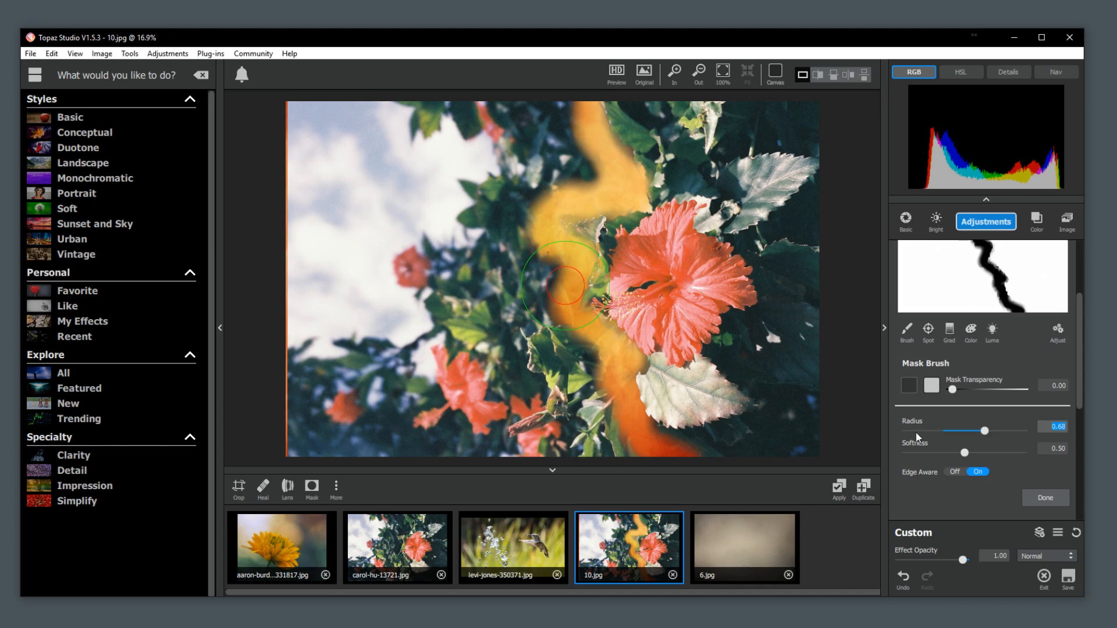
pyautogui.moveTo(606, 472)
pyautogui.mouseDown()
pyautogui.moveTo(595, 448)
pyautogui.moveTo(402, 445)
pyautogui.moveTo(275, 469)
pyautogui.moveTo(297, 439)
pyautogui.moveTo(305, 186)
pyautogui.moveTo(290, 107)
pyautogui.moveTo(554, 110)
pyautogui.moveTo(577, 168)
pyautogui.moveTo(516, 215)
pyautogui.moveTo(511, 252)
pyautogui.moveTo(535, 276)
pyautogui.moveTo(595, 427)
pyautogui.moveTo(350, 405)
pyautogui.moveTo(369, 343)
pyautogui.moveTo(362, 145)
pyautogui.moveTo(498, 159)
pyautogui.moveTo(499, 274)
pyautogui.moveTo(518, 376)
pyautogui.moveTo(423, 357)
pyautogui.moveTo(438, 250)
pyautogui.moveTo(417, 187)
pyautogui.mouseUp()
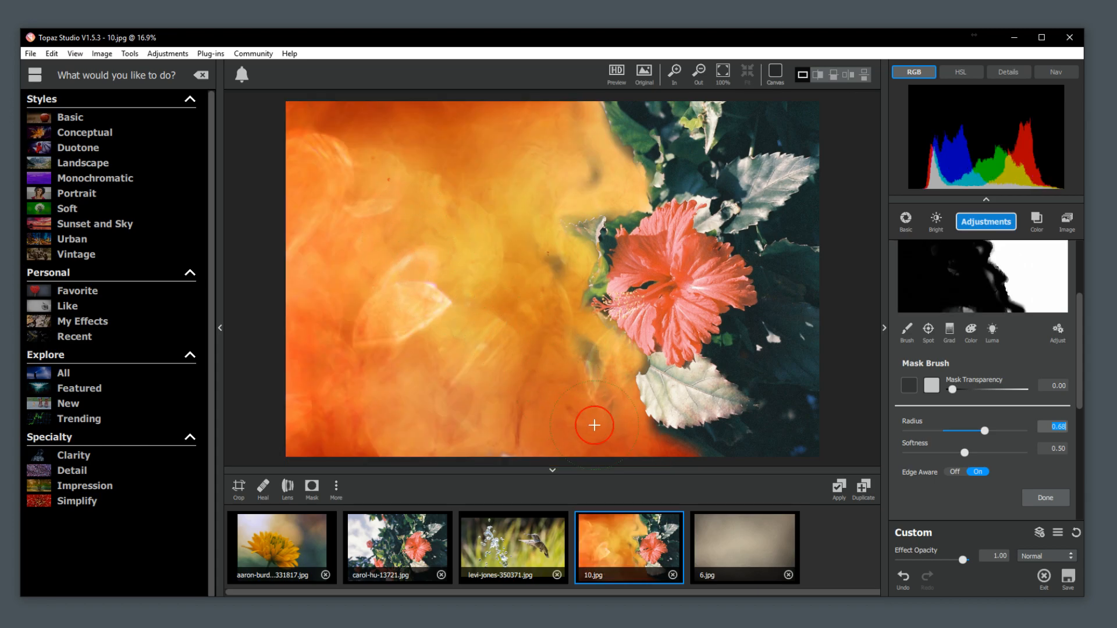
# Reduce the mask brush radius to 0.54 and mask out the leftover patches beside the flower and leaf edge.
pyautogui.moveTo(987, 432); pyautogui.dragTo(971, 435)
pyautogui.moveTo(631, 456)
pyautogui.mouseDown()
pyautogui.moveTo(565, 322)
pyautogui.moveTo(548, 314)
pyautogui.moveTo(541, 238)
pyautogui.mouseUp()
pyautogui.moveTo(579, 184); pyautogui.dragTo(553, 105)
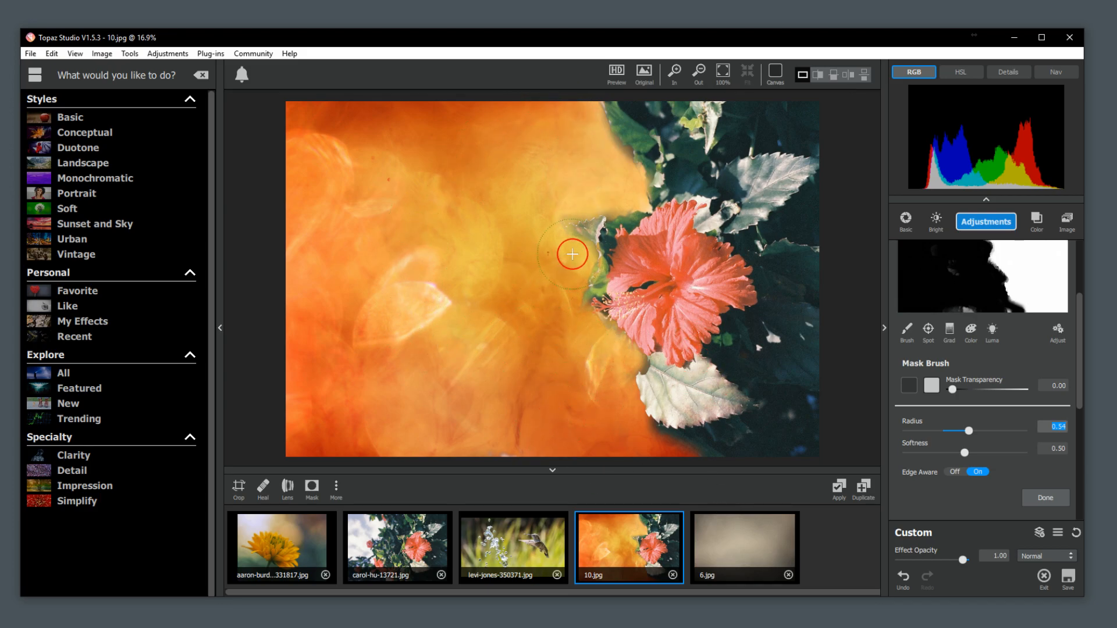
# Set the mask brush to radius 0.08, softness 0.45 and mask transparency 1.00 for close work on the flower.
pyautogui.scroll(4, 568, 252)
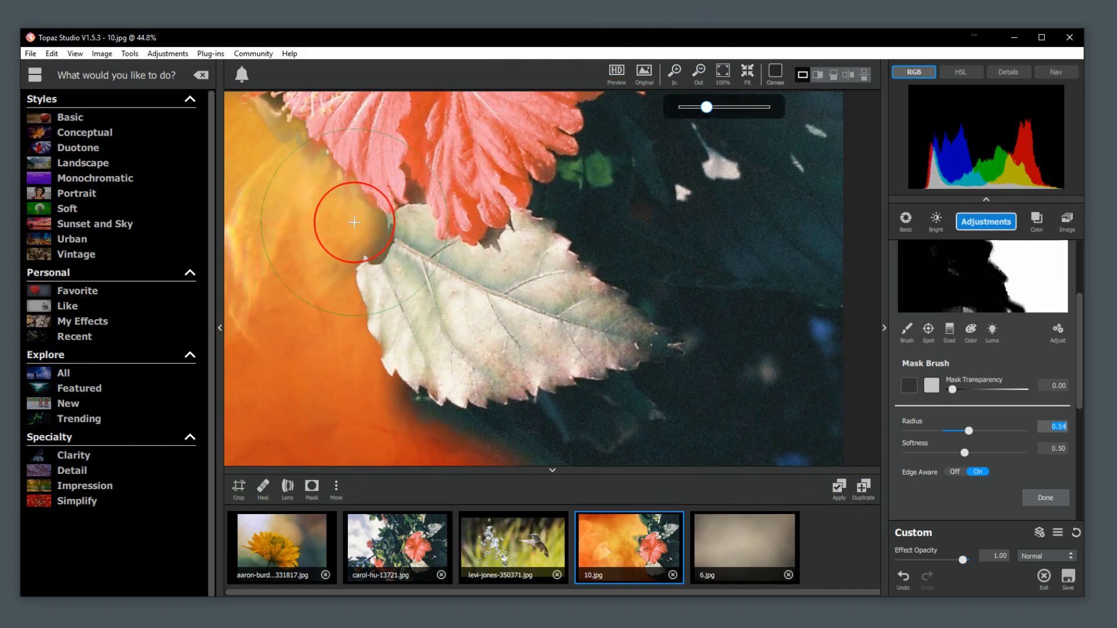
pyautogui.press('space')
pyautogui.moveTo(301, 202); pyautogui.dragTo(394, 482)
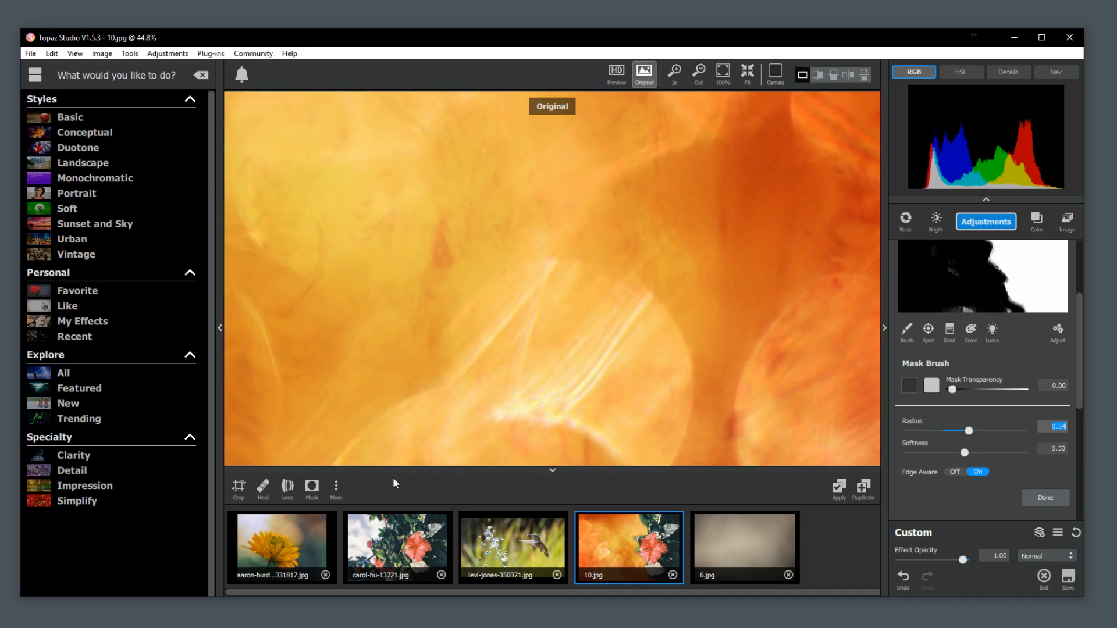
pyautogui.scroll(-1, 249, 181)
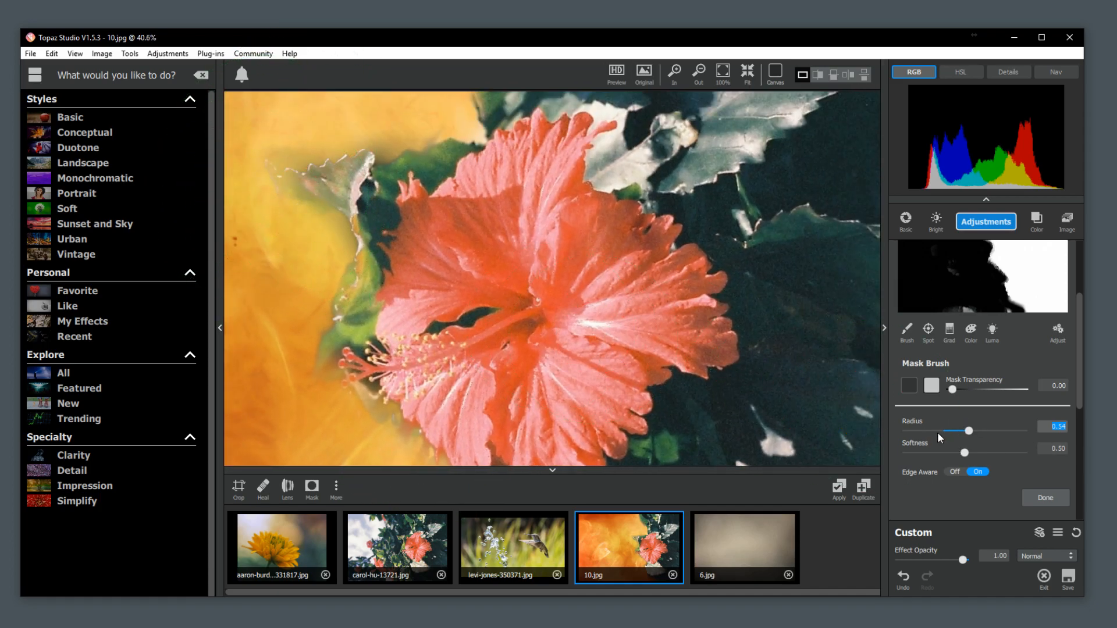
pyautogui.moveTo(964, 453); pyautogui.dragTo(998, 449)
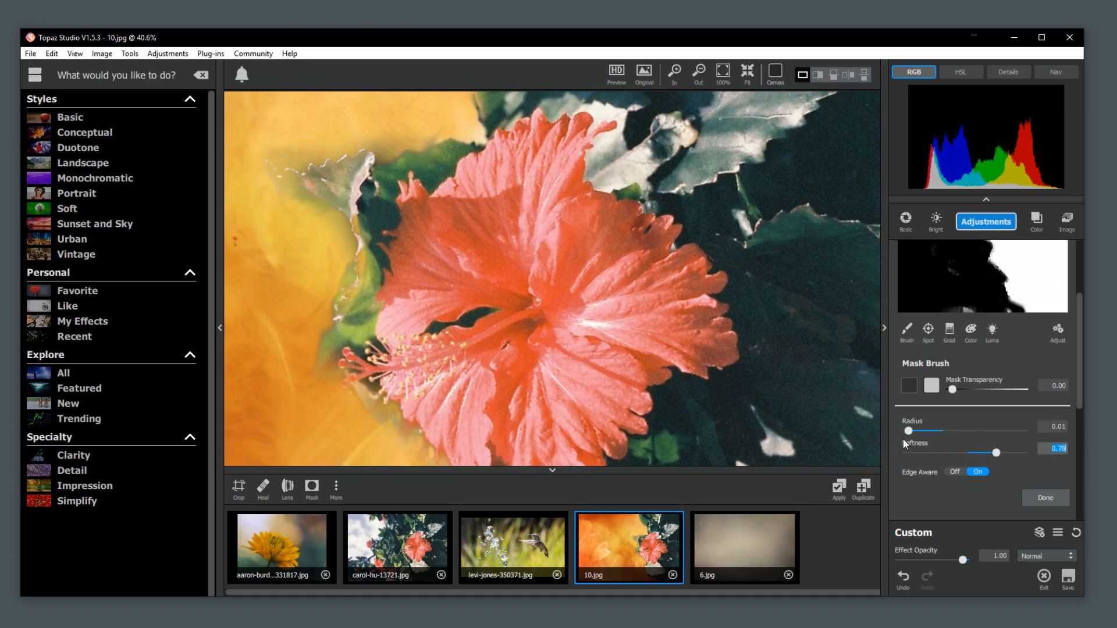
pyautogui.moveTo(910, 430)
pyautogui.mouseDown()
pyautogui.moveTo(931, 430)
pyautogui.moveTo(958, 455)
pyautogui.mouseUp()
pyautogui.moveTo(958, 390)
pyautogui.mouseDown()
pyautogui.moveTo(976, 390)
pyautogui.moveTo(962, 387)
pyautogui.mouseUp()
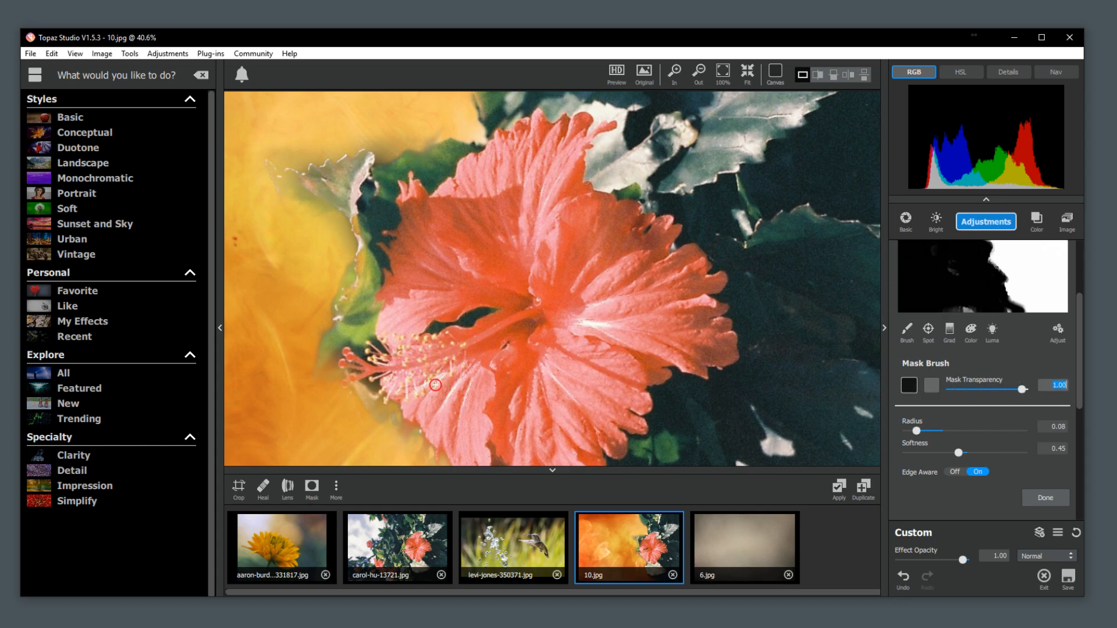
# Return the mask transparency to 0.00 and mask out the leftover foliage between the green leaf and the flower's stamens.
pyautogui.moveTo(348, 338)
pyautogui.mouseDown()
pyautogui.moveTo(331, 359)
pyautogui.moveTo(362, 335)
pyautogui.moveTo(355, 302)
pyautogui.moveTo(371, 265)
pyautogui.moveTo(360, 300)
pyautogui.moveTo(388, 263)
pyautogui.moveTo(356, 321)
pyautogui.mouseUp()
pyautogui.click(909, 386)
pyautogui.moveTo(314, 377)
pyautogui.mouseDown()
pyautogui.moveTo(332, 336)
pyautogui.moveTo(357, 334)
pyautogui.mouseUp()
pyautogui.click(371, 331)
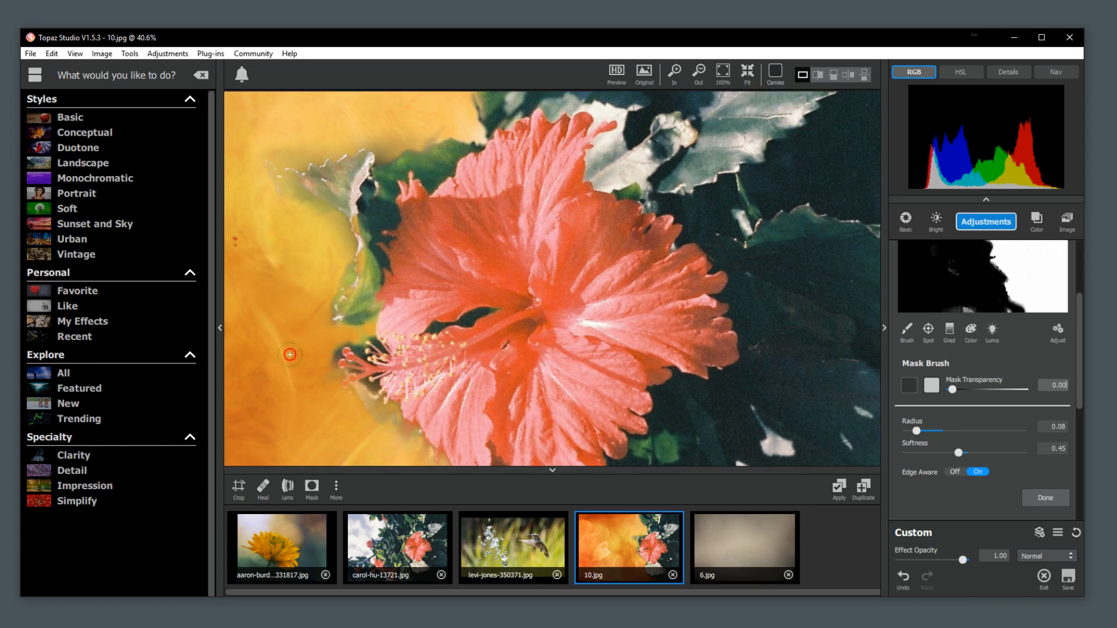
pyautogui.click(327, 366)
# Mask out the dark foliage remnants beneath the stamens, along the lower left petal edge.
pyautogui.scroll(1, 358, 395)
pyautogui.scroll(4, 357, 395)
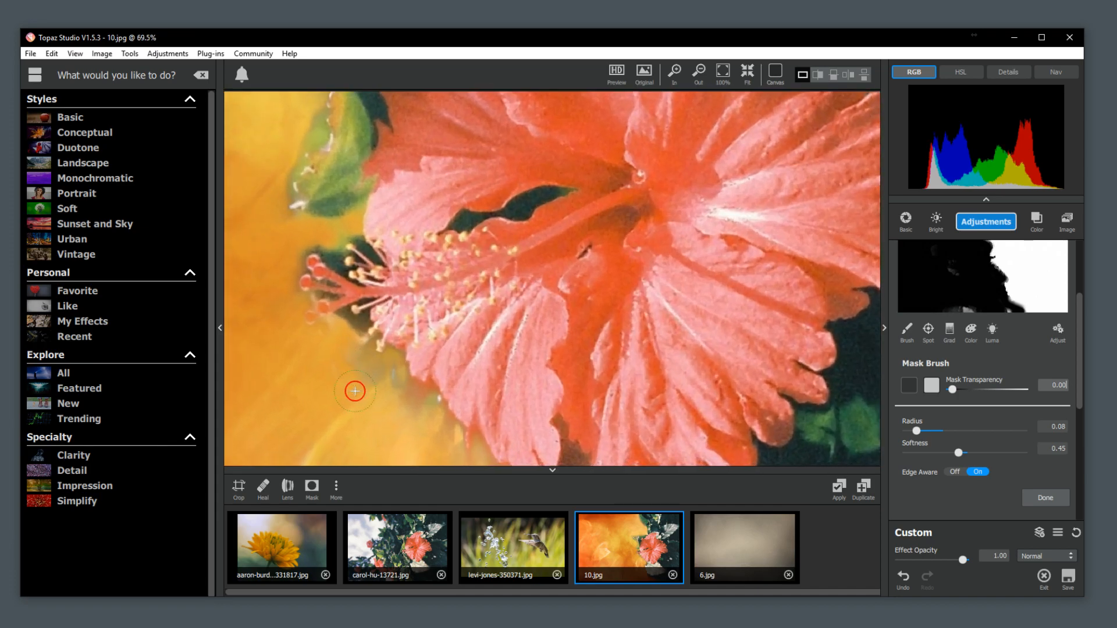
pyautogui.press('space')
pyautogui.moveTo(337, 249)
pyautogui.mouseDown()
pyautogui.moveTo(383, 288)
pyautogui.moveTo(463, 322)
pyautogui.mouseUp()
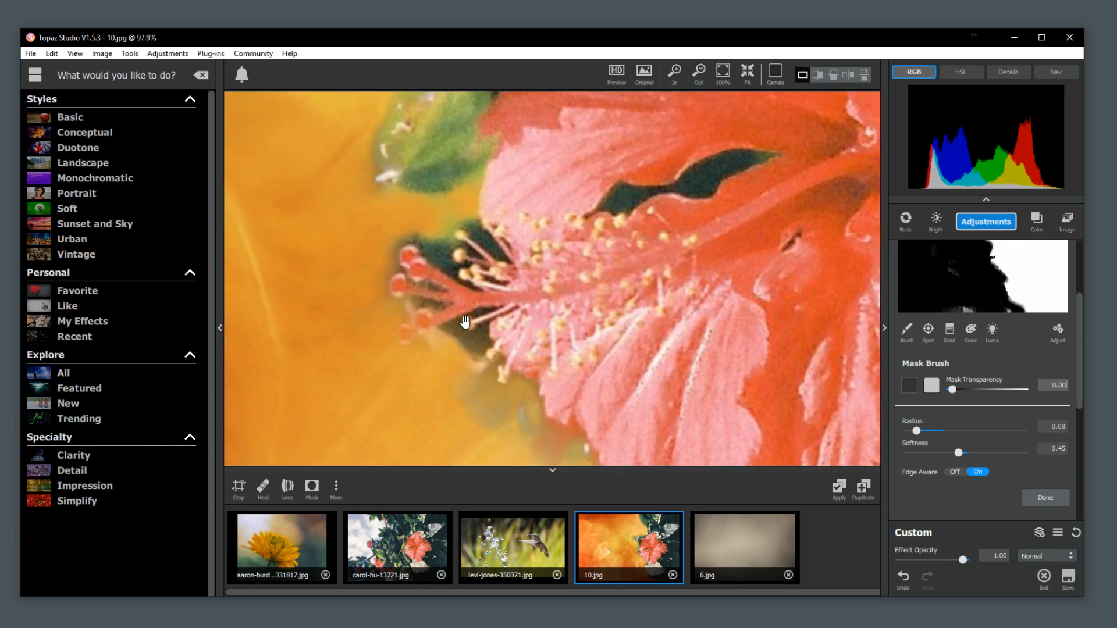
pyautogui.click(452, 351)
pyautogui.moveTo(473, 360)
pyautogui.mouseDown()
pyautogui.moveTo(466, 383)
pyautogui.moveTo(485, 387)
pyautogui.moveTo(506, 428)
pyautogui.mouseUp()
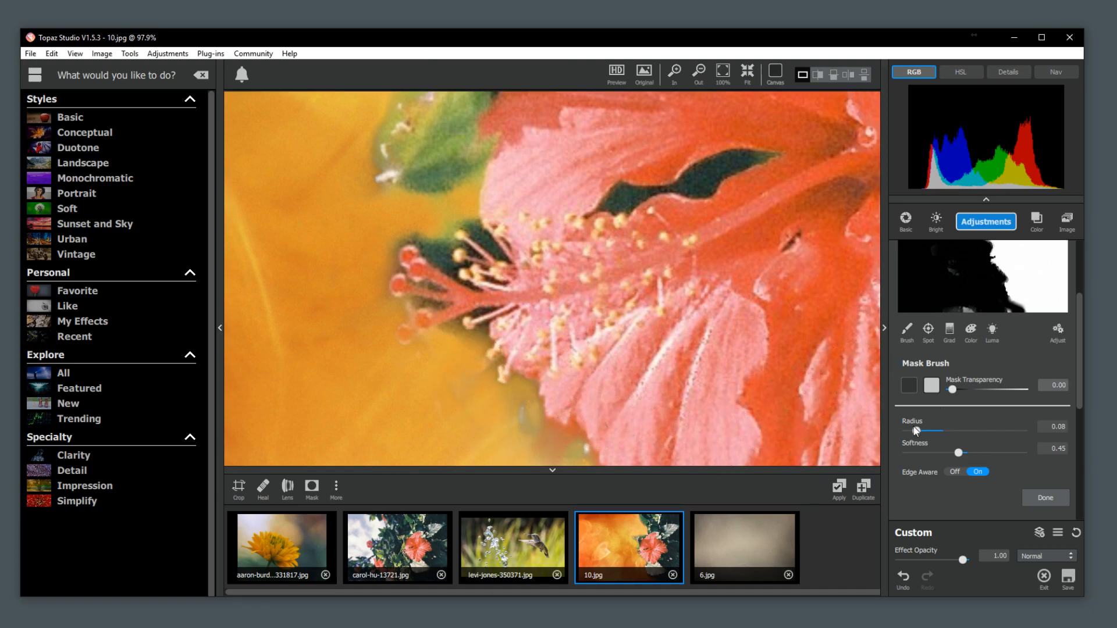
# Set the mask brush radius to 0.04 and mask out the dark foliage above the stamen tips.
pyautogui.click(913, 432)
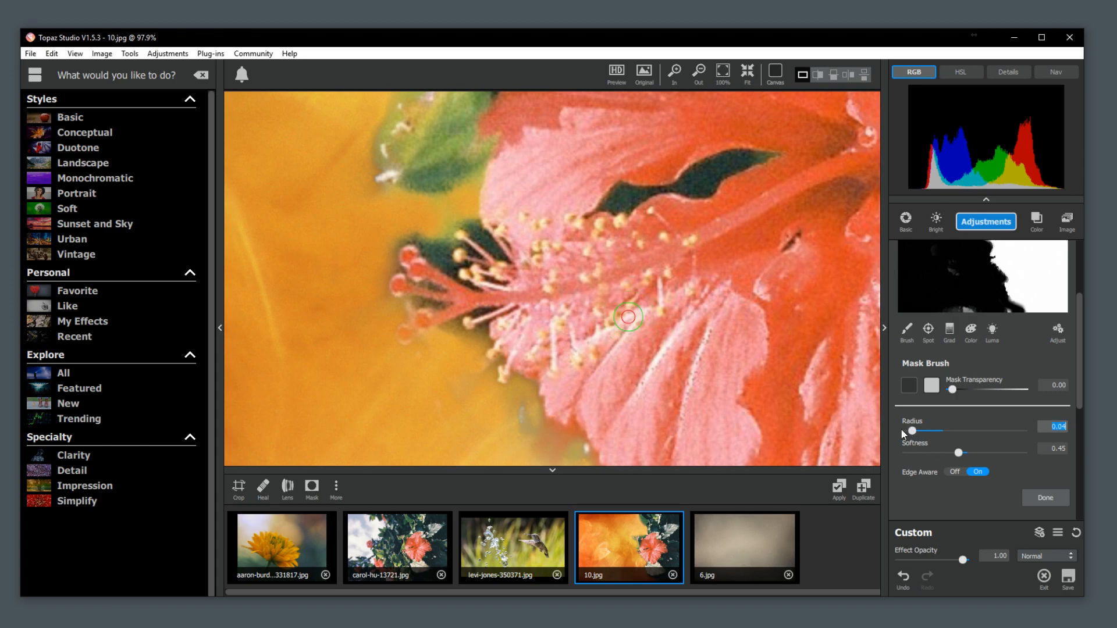
pyautogui.moveTo(431, 254)
pyautogui.mouseDown()
pyautogui.moveTo(440, 256)
pyautogui.moveTo(387, 238)
pyautogui.mouseUp()
pyautogui.moveTo(473, 230)
pyautogui.mouseDown()
pyautogui.moveTo(496, 242)
pyautogui.moveTo(483, 256)
pyautogui.mouseUp()
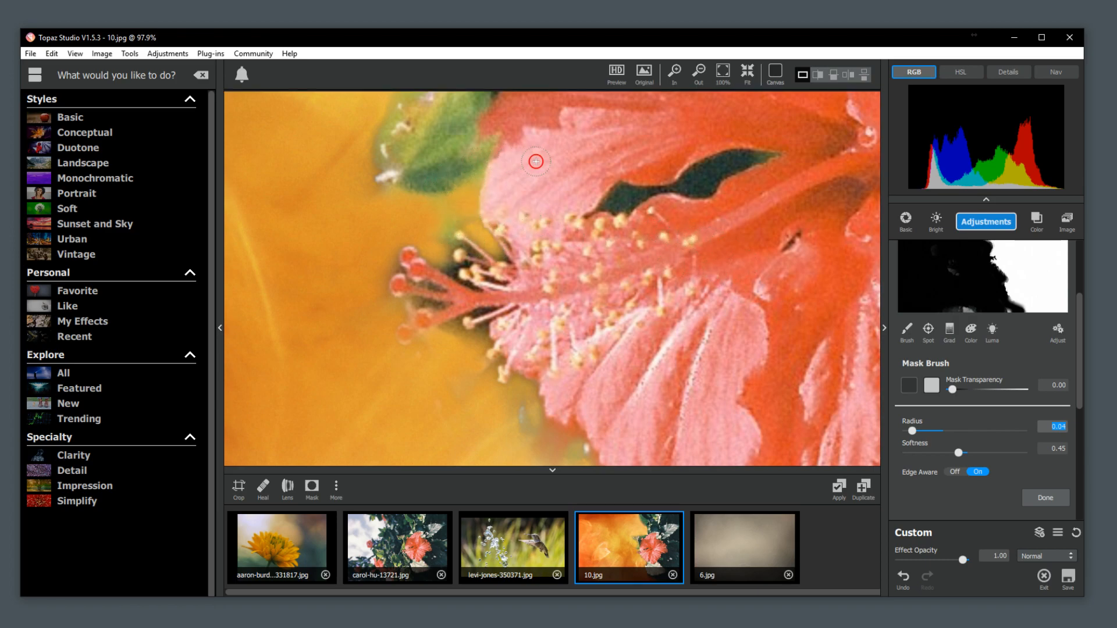
# Mask out the green and pale leaf parts that stick out past the flower's upper left side.
pyautogui.press('space')
pyautogui.press('space')
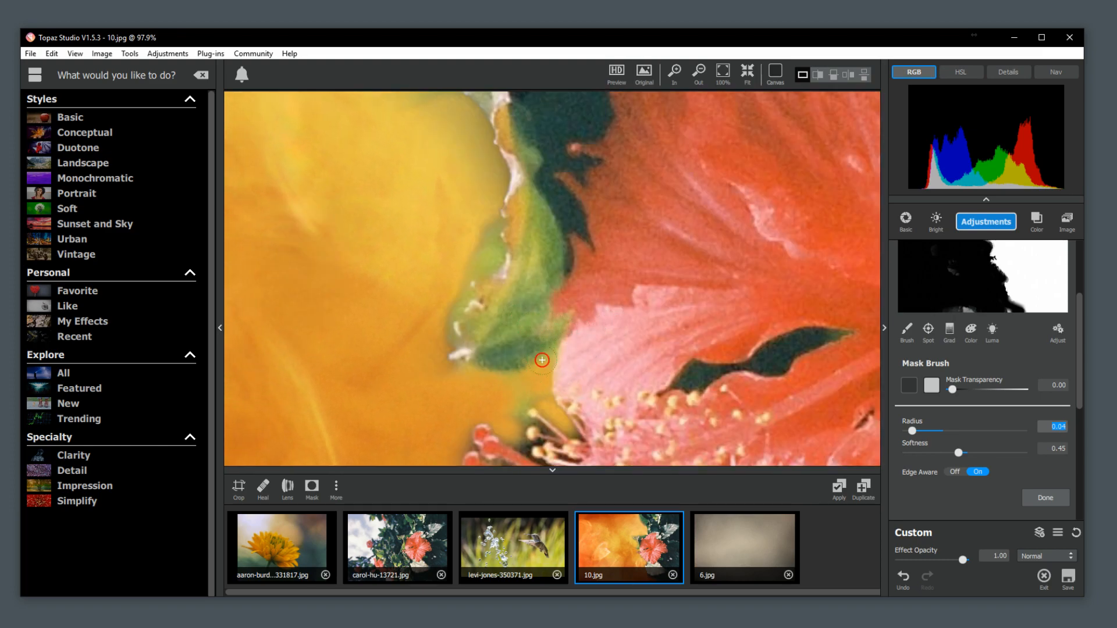
pyautogui.moveTo(490, 214)
pyautogui.mouseDown()
pyautogui.moveTo(488, 256)
pyautogui.moveTo(461, 282)
pyautogui.moveTo(442, 358)
pyautogui.mouseUp()
pyautogui.press('space')
pyautogui.moveTo(558, 134); pyautogui.dragTo(534, 432)
pyautogui.moveTo(443, 418)
pyautogui.mouseDown()
pyautogui.moveTo(339, 392)
pyautogui.moveTo(333, 361)
pyautogui.moveTo(268, 279)
pyautogui.moveTo(279, 352)
pyautogui.moveTo(378, 379)
pyautogui.moveTo(465, 441)
pyautogui.moveTo(487, 335)
pyautogui.moveTo(518, 271)
pyautogui.moveTo(507, 256)
pyautogui.moveTo(348, 314)
pyautogui.moveTo(305, 311)
pyautogui.moveTo(445, 392)
pyautogui.moveTo(462, 371)
pyautogui.moveTo(482, 284)
pyautogui.moveTo(434, 314)
pyautogui.moveTo(371, 330)
pyautogui.moveTo(440, 345)
pyautogui.moveTo(462, 319)
pyautogui.moveTo(438, 353)
pyautogui.moveTo(428, 325)
pyautogui.moveTo(373, 289)
pyautogui.moveTo(322, 297)
pyautogui.moveTo(287, 262)
pyautogui.mouseUp()
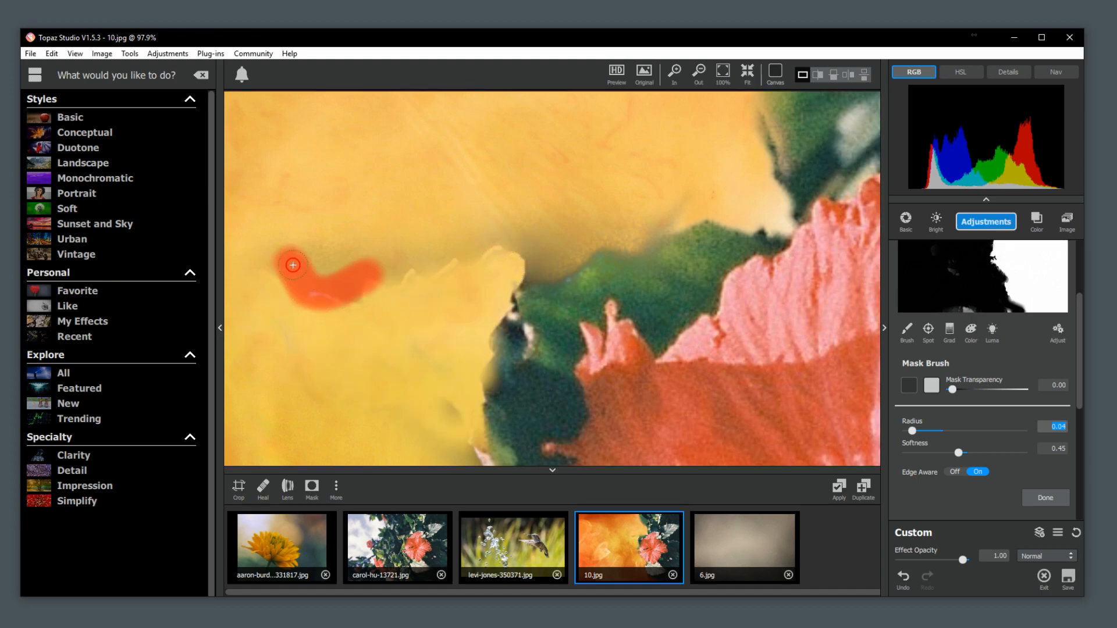
# Set the mask brush radius to 0.33, turn edge awareness off and mask out the faint leaf outline left of the flower.
pyautogui.moveTo(918, 430); pyautogui.dragTo(944, 448)
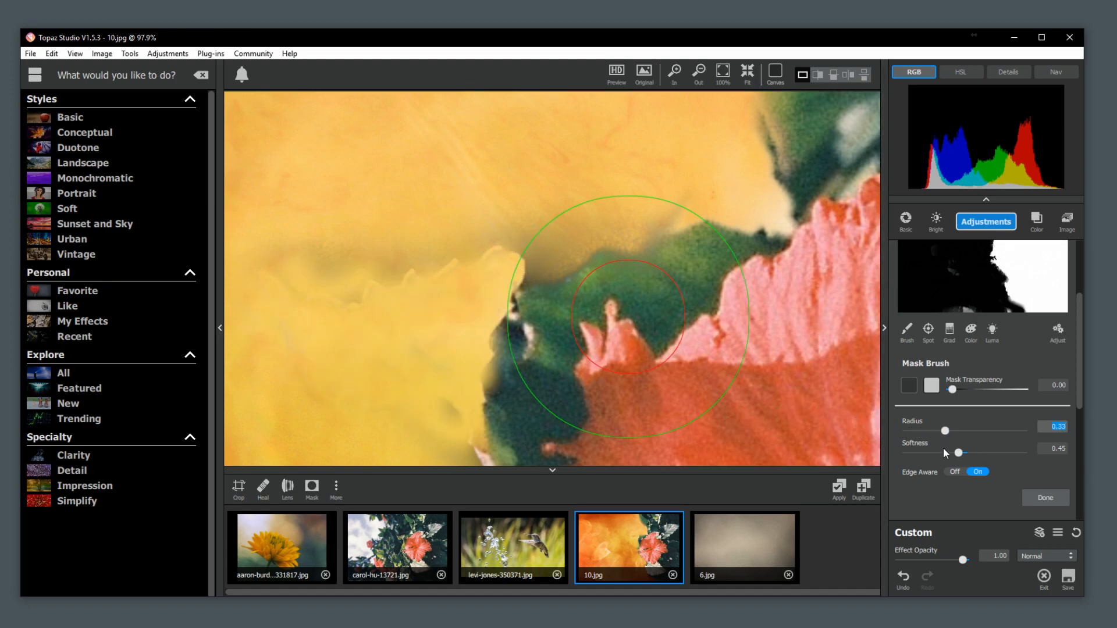
pyautogui.click(957, 473)
pyautogui.moveTo(324, 281)
pyautogui.mouseDown()
pyautogui.moveTo(429, 215)
pyautogui.moveTo(385, 226)
pyautogui.moveTo(515, 157)
pyautogui.mouseUp()
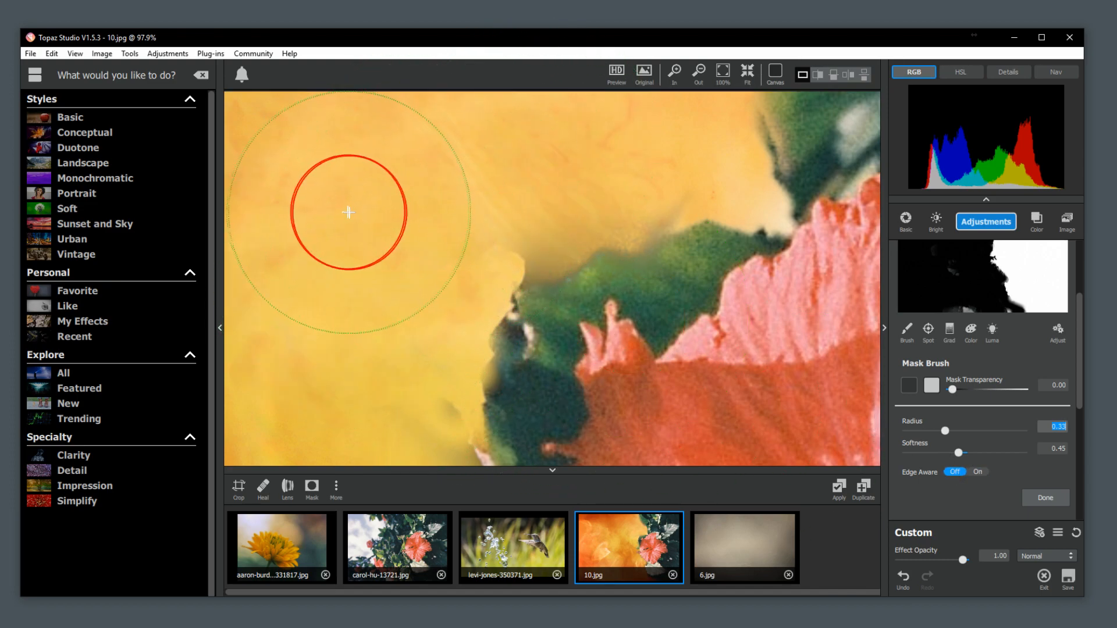
# Mask out the dark haze along the upper edge of the green leaves above the flower.
pyautogui.press('space')
pyautogui.moveTo(574, 198)
pyautogui.mouseDown()
pyautogui.moveTo(434, 185)
pyautogui.moveTo(522, 239)
pyautogui.mouseUp()
pyautogui.moveTo(538, 160)
pyautogui.mouseDown()
pyautogui.moveTo(495, 193)
pyautogui.moveTo(362, 249)
pyautogui.mouseUp()
pyautogui.moveTo(485, 227)
pyautogui.mouseDown()
pyautogui.moveTo(571, 170)
pyautogui.moveTo(599, 174)
pyautogui.mouseUp()
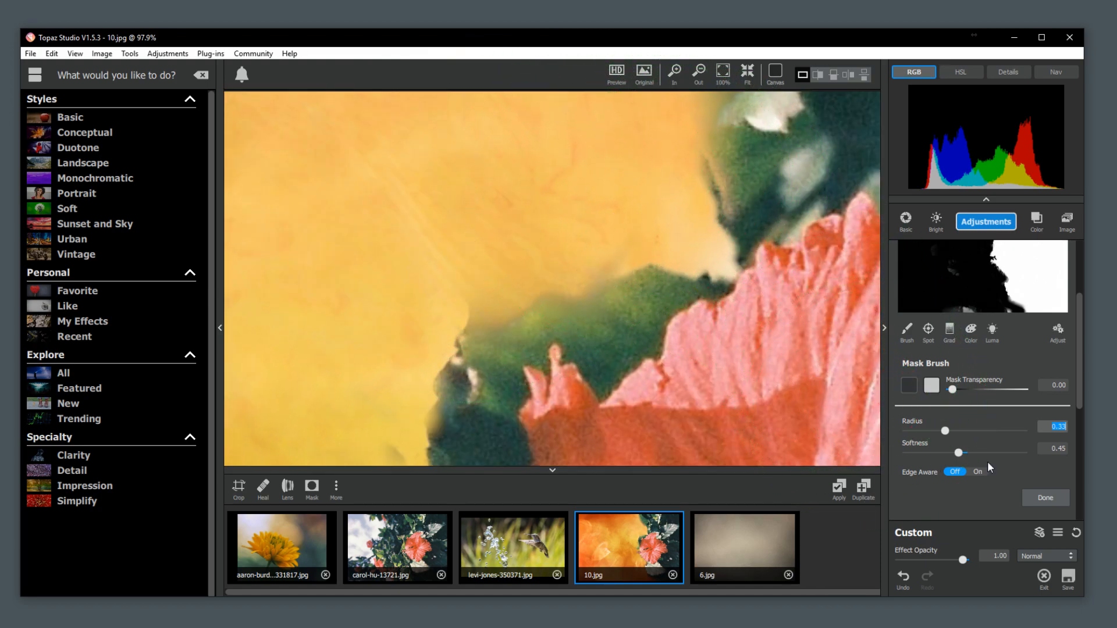
# Set the mask brush radius to 0.21, turn edge awareness on and mask out the haze beside the green leaves around the flower.
pyautogui.click(931, 431)
pyautogui.moveTo(589, 231); pyautogui.dragTo(419, 278)
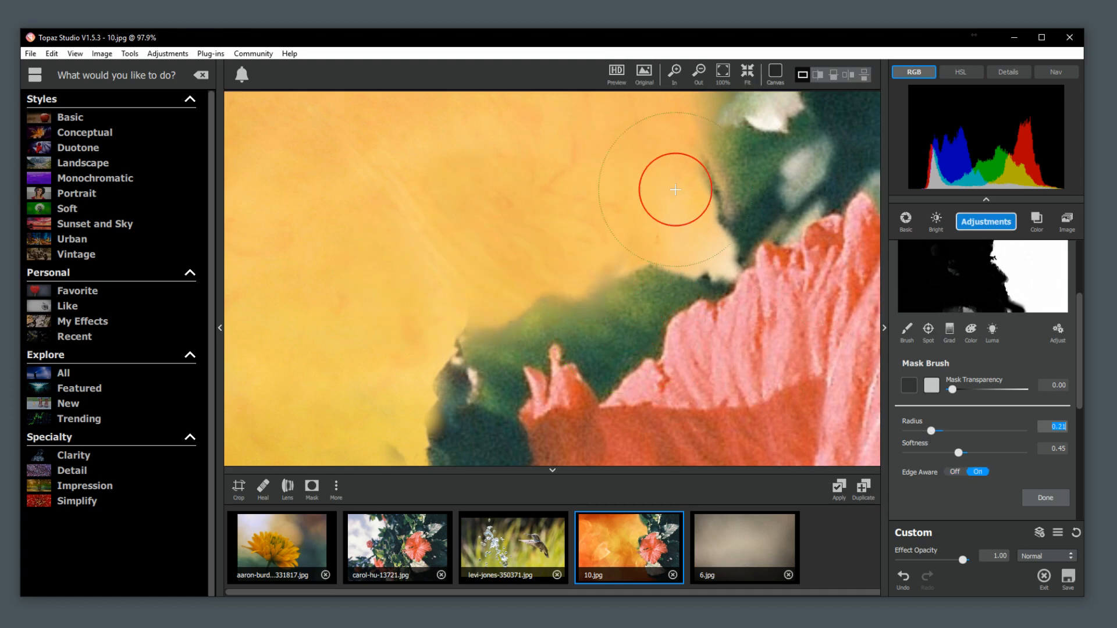
pyautogui.press('space')
pyautogui.moveTo(727, 208); pyautogui.dragTo(611, 379)
pyautogui.moveTo(496, 294)
pyautogui.mouseDown()
pyautogui.moveTo(491, 258)
pyautogui.moveTo(463, 245)
pyautogui.moveTo(427, 258)
pyautogui.moveTo(394, 150)
pyautogui.mouseUp()
pyautogui.press('space')
pyautogui.moveTo(502, 134)
pyautogui.mouseDown()
pyautogui.moveTo(652, 294)
pyautogui.moveTo(474, 259)
pyautogui.moveTo(361, 199)
pyautogui.moveTo(453, 431)
pyautogui.mouseUp()
pyautogui.press('space')
pyautogui.moveTo(429, 180); pyautogui.dragTo(392, 110)
# Set the mask transparency to 1.00 and paint back the faded foliage edge above the flower.
pyautogui.press('space')
pyautogui.moveTo(778, 386); pyautogui.dragTo(501, 32)
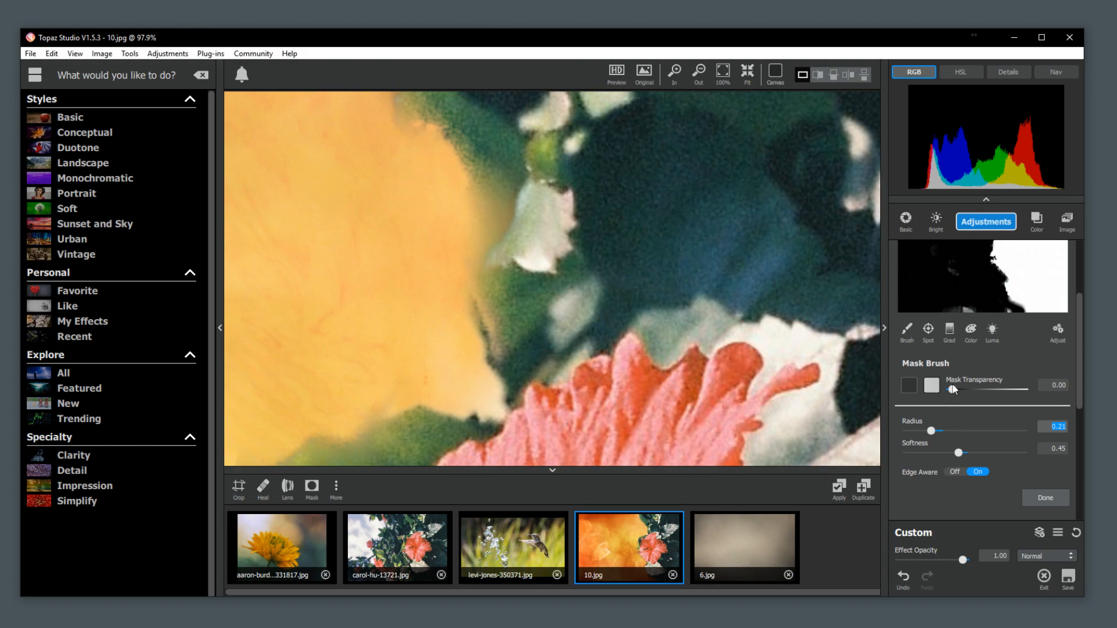
pyautogui.moveTo(952, 389); pyautogui.dragTo(1051, 391)
pyautogui.moveTo(528, 238); pyautogui.dragTo(528, 216)
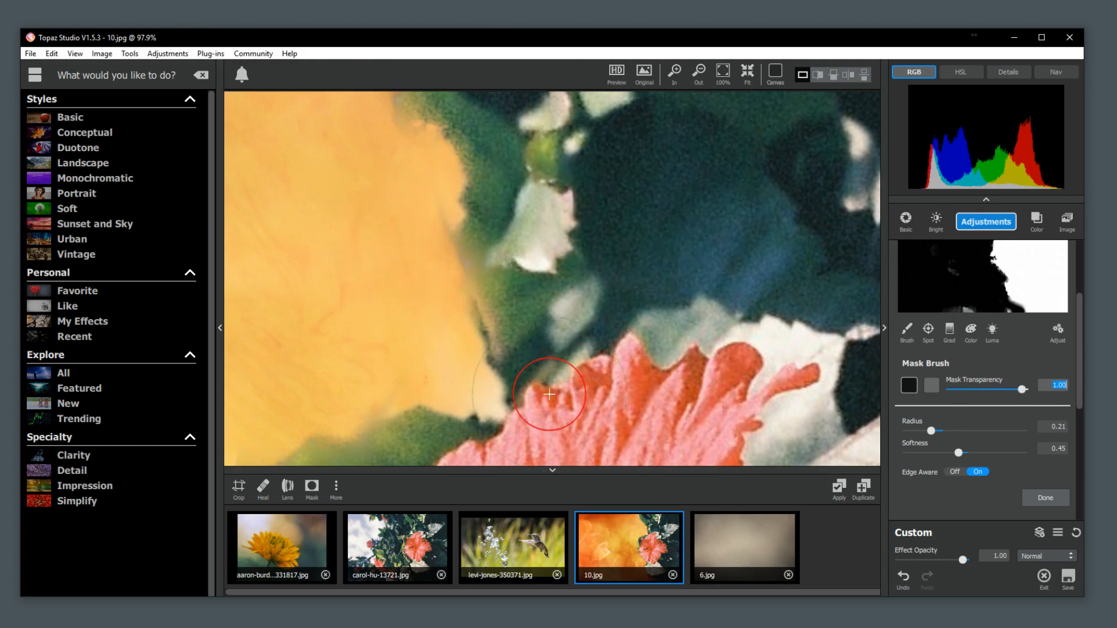
# Set the mask transparency to 0.00 and mask out the faint smudges beside the dark leaves left of the flower.
pyautogui.press('space')
pyautogui.moveTo(523, 399); pyautogui.dragTo(694, 141)
pyautogui.press('space')
pyautogui.moveTo(574, 262); pyautogui.dragTo(766, 250)
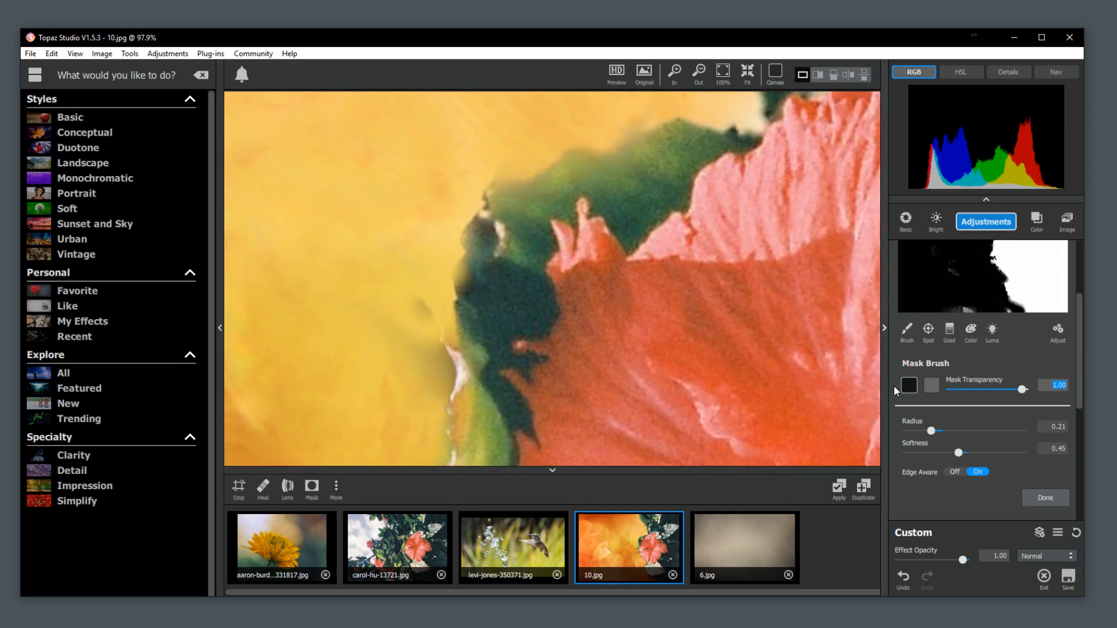
pyautogui.click(931, 386)
pyautogui.moveTo(374, 274)
pyautogui.mouseDown()
pyautogui.moveTo(386, 386)
pyautogui.moveTo(434, 394)
pyautogui.mouseUp()
# Mask out the leftover haze along the image's lower edge, left of the pale leaf.
pyautogui.press('space')
pyautogui.press('space')
pyautogui.press('space')
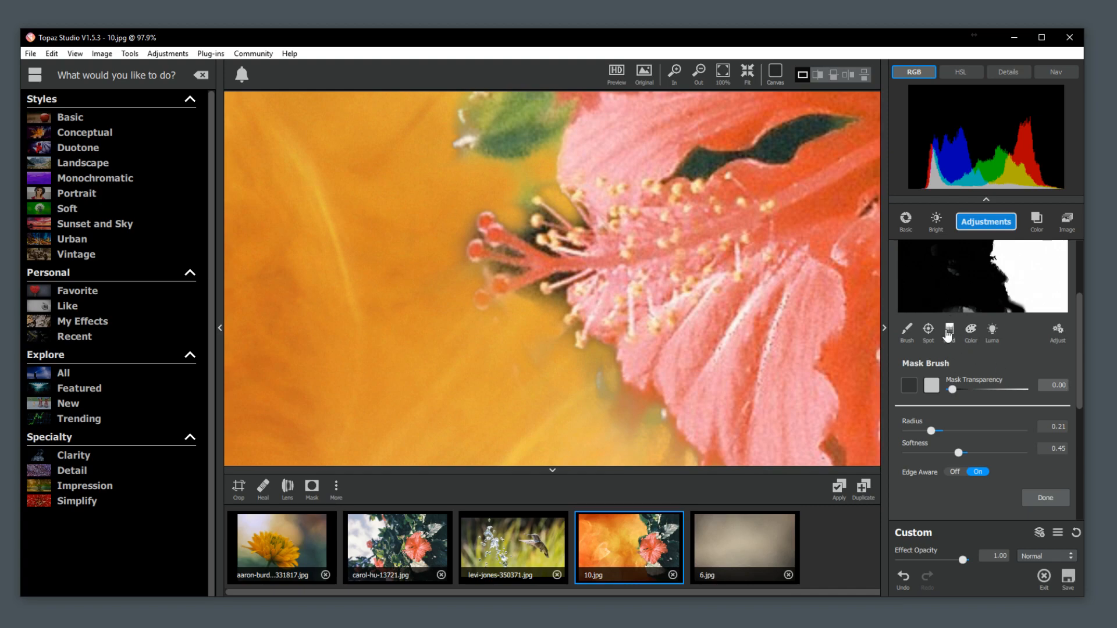
pyautogui.scroll(-6, 592, 308)
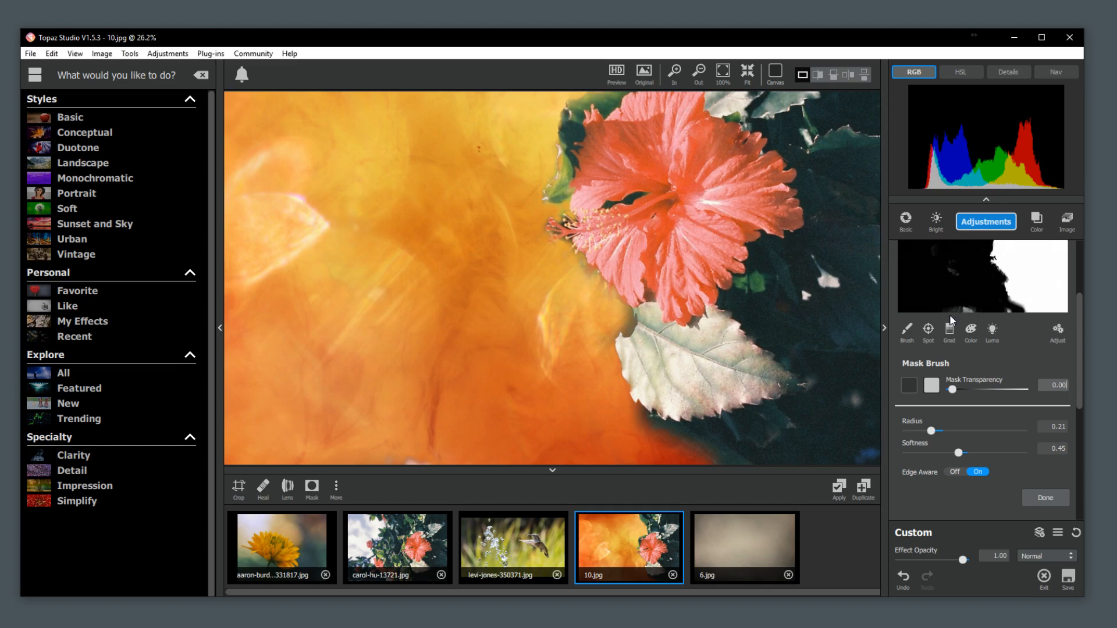
pyautogui.scroll(-1, 502, 444)
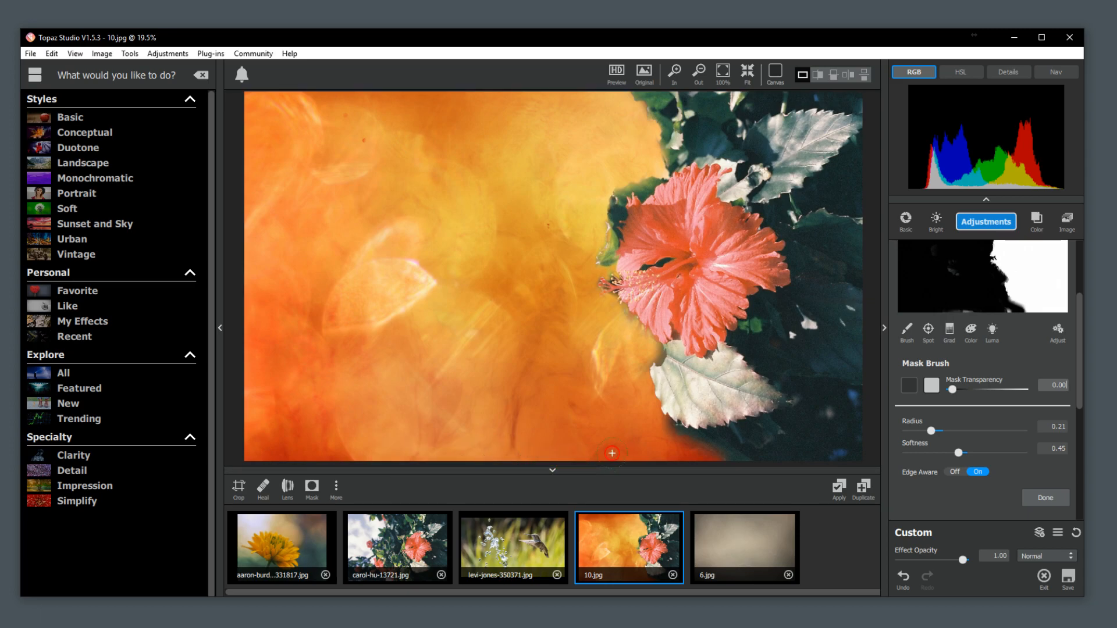
pyautogui.moveTo(640, 457)
pyautogui.mouseDown()
pyautogui.moveTo(683, 463)
pyautogui.moveTo(590, 459)
pyautogui.mouseUp()
pyautogui.moveTo(660, 447)
pyautogui.mouseDown()
pyautogui.moveTo(632, 461)
pyautogui.moveTo(540, 424)
pyautogui.moveTo(539, 440)
pyautogui.moveTo(577, 467)
pyautogui.moveTo(599, 439)
pyautogui.mouseUp()
# Mask out the dark shadow directly beneath the pale leaf and finish editing the mask.
pyautogui.scroll(-1, 592, 294)
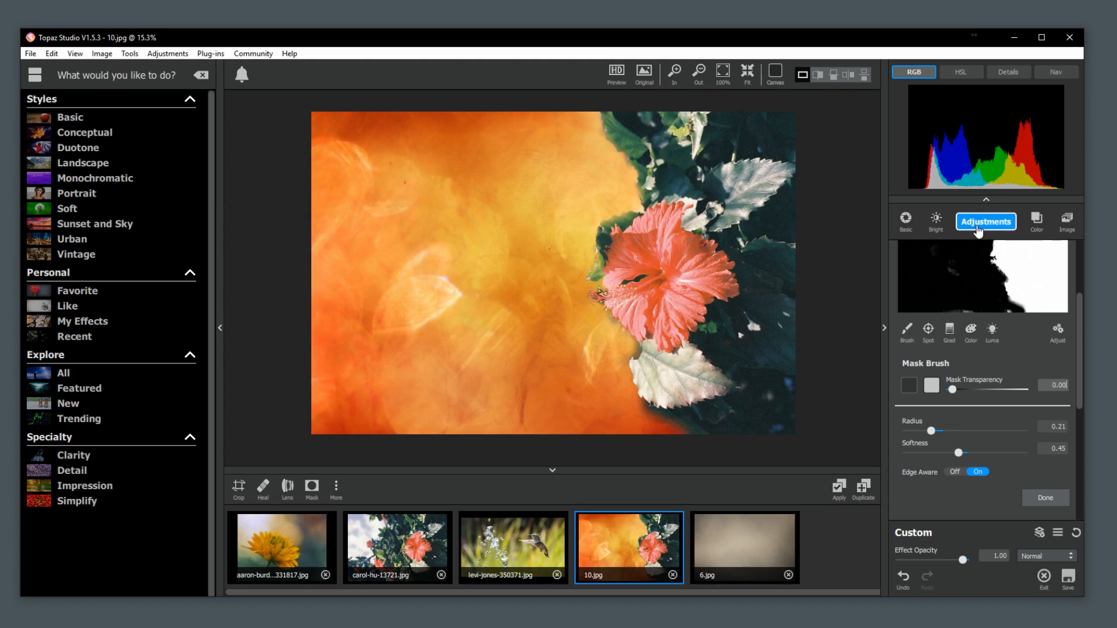
pyautogui.moveTo(1080, 324); pyautogui.dragTo(1075, 298)
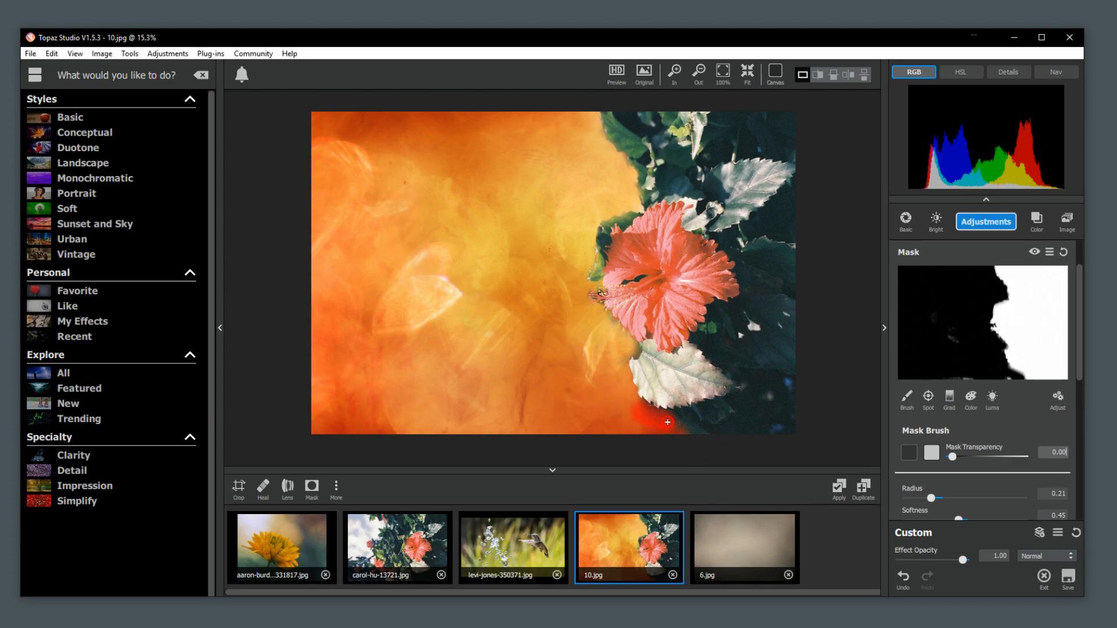
pyautogui.moveTo(695, 433)
pyautogui.mouseDown()
pyautogui.moveTo(767, 426)
pyautogui.moveTo(751, 415)
pyautogui.moveTo(734, 430)
pyautogui.moveTo(656, 432)
pyautogui.mouseUp()
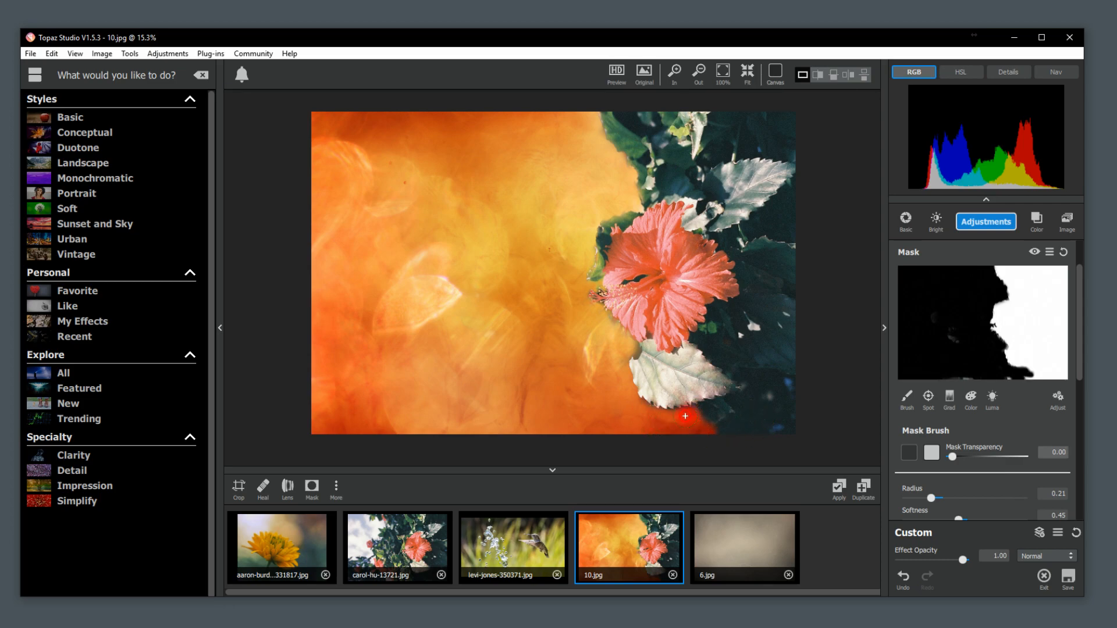
pyautogui.moveTo(662, 418); pyautogui.dragTo(637, 407)
pyautogui.scroll(-5, 1046, 379)
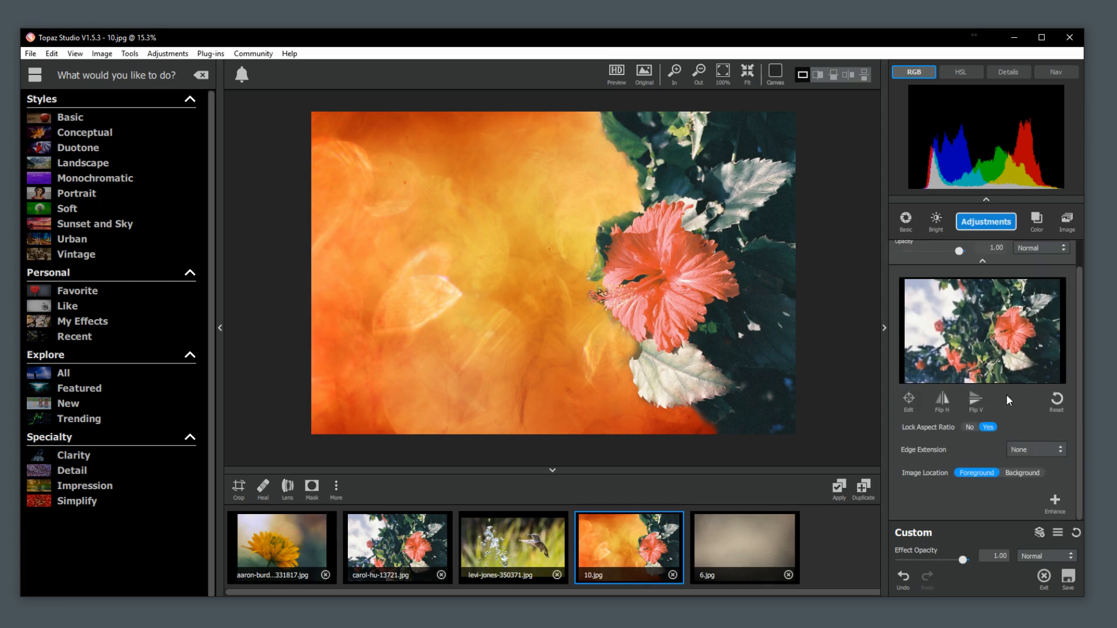
# Preview the available blend modes on the image layer and keep Normal.
pyautogui.scroll(1, 1029, 326)
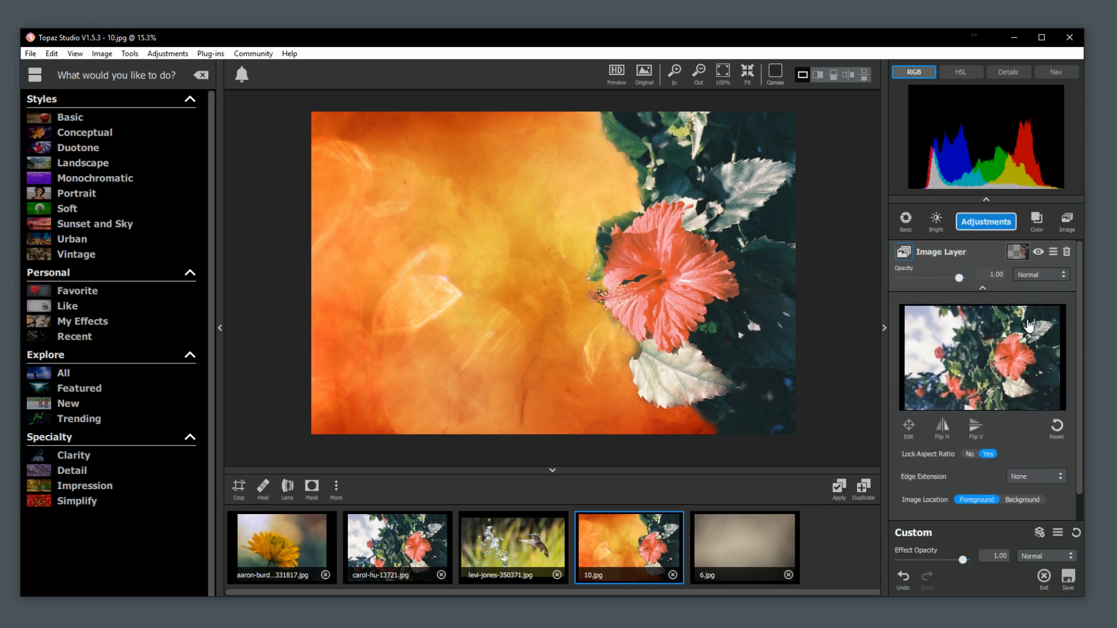
pyautogui.click(1033, 277)
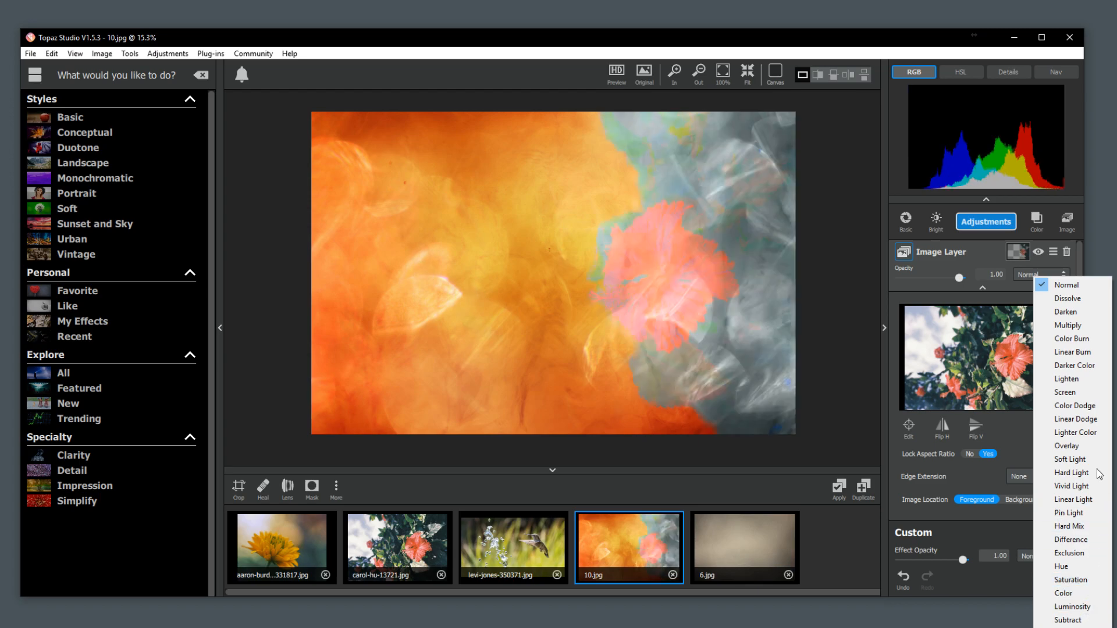
pyautogui.click(1067, 284)
# Try a colour selection on the image layer's mask with a hue of 0.96 sampled beside the stamens and a range of 0.07.
pyautogui.scroll(8, 619, 332)
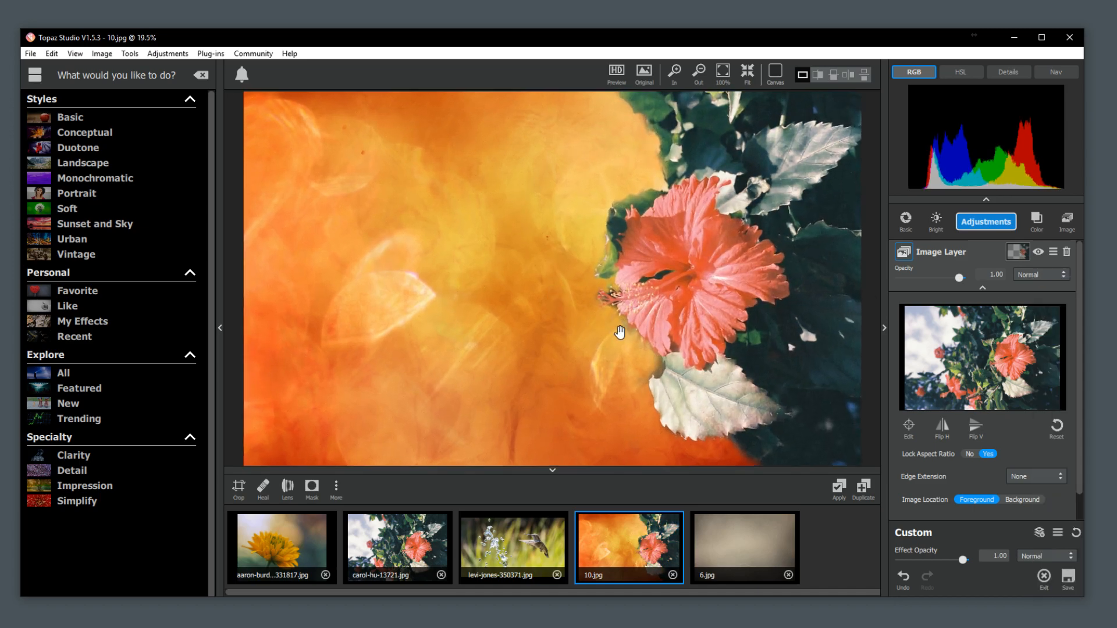
pyautogui.scroll(4, 660, 302)
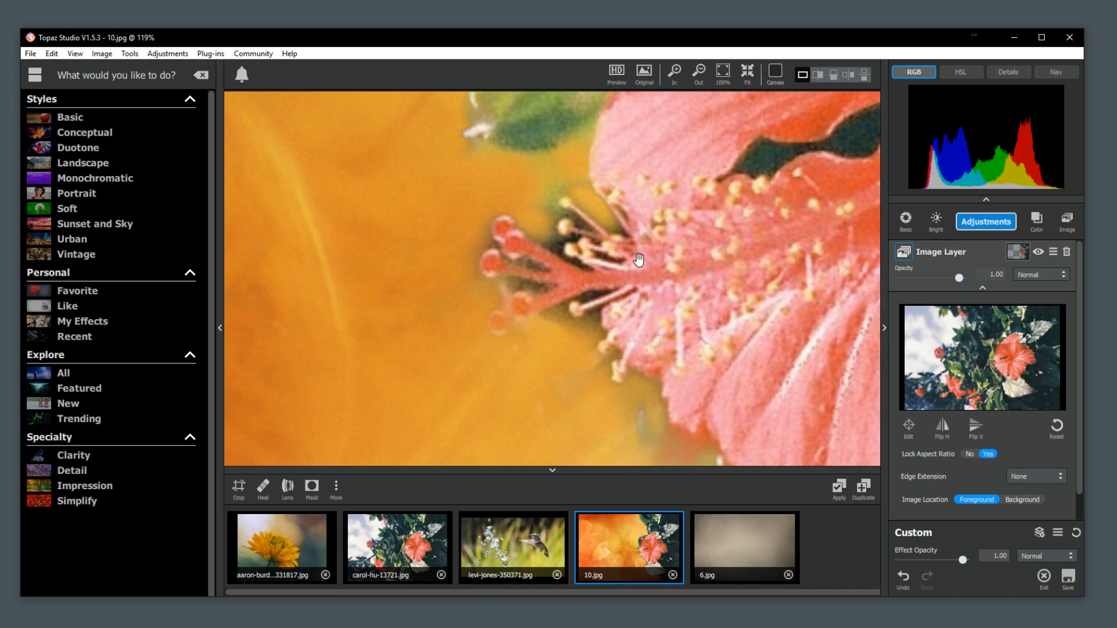
pyautogui.scroll(2, 558, 324)
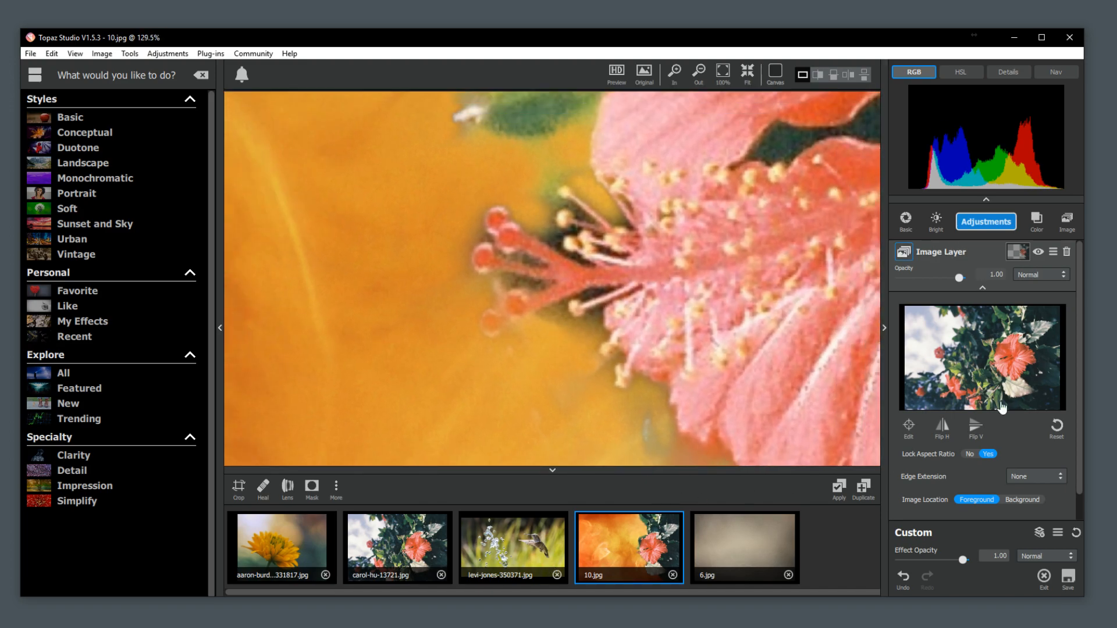
pyautogui.click(1017, 253)
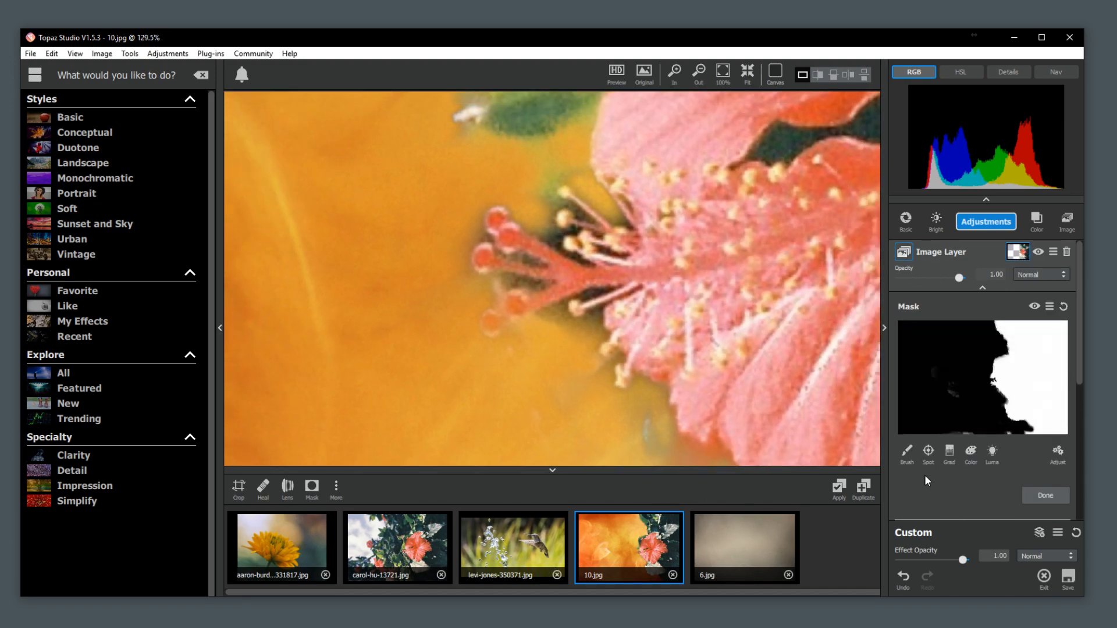
pyautogui.click(971, 455)
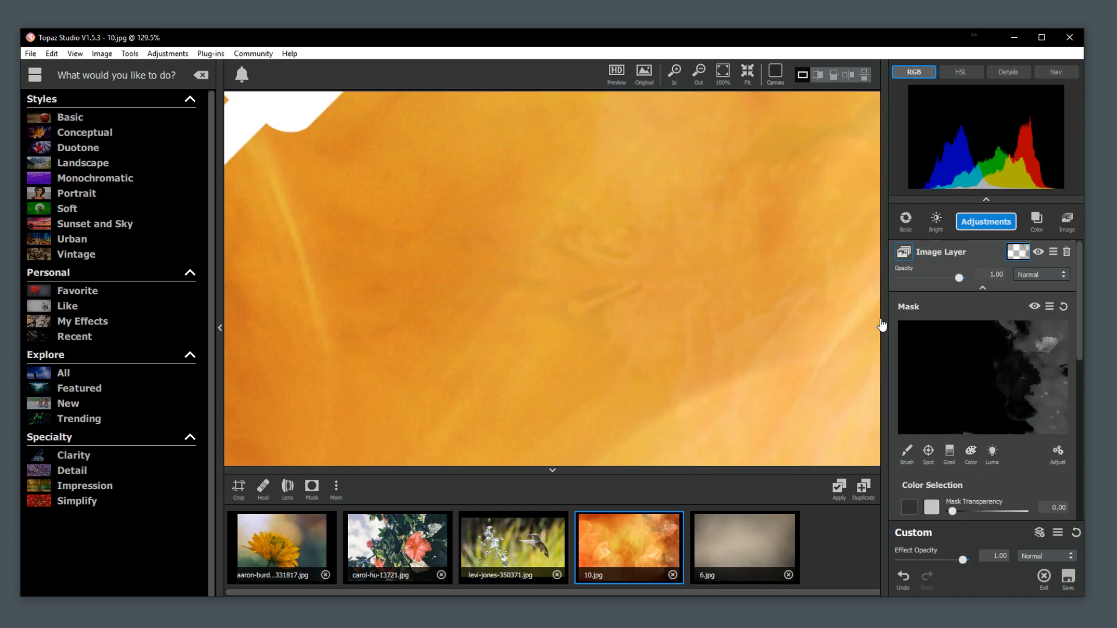
pyautogui.click(595, 243)
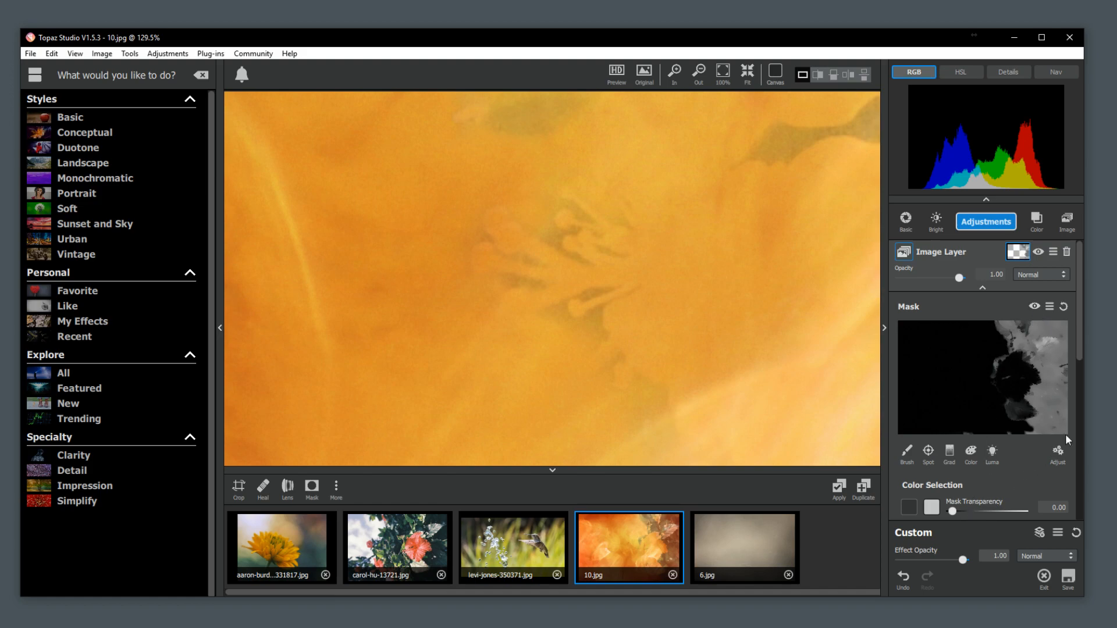
pyautogui.moveTo(1077, 358); pyautogui.dragTo(1057, 437)
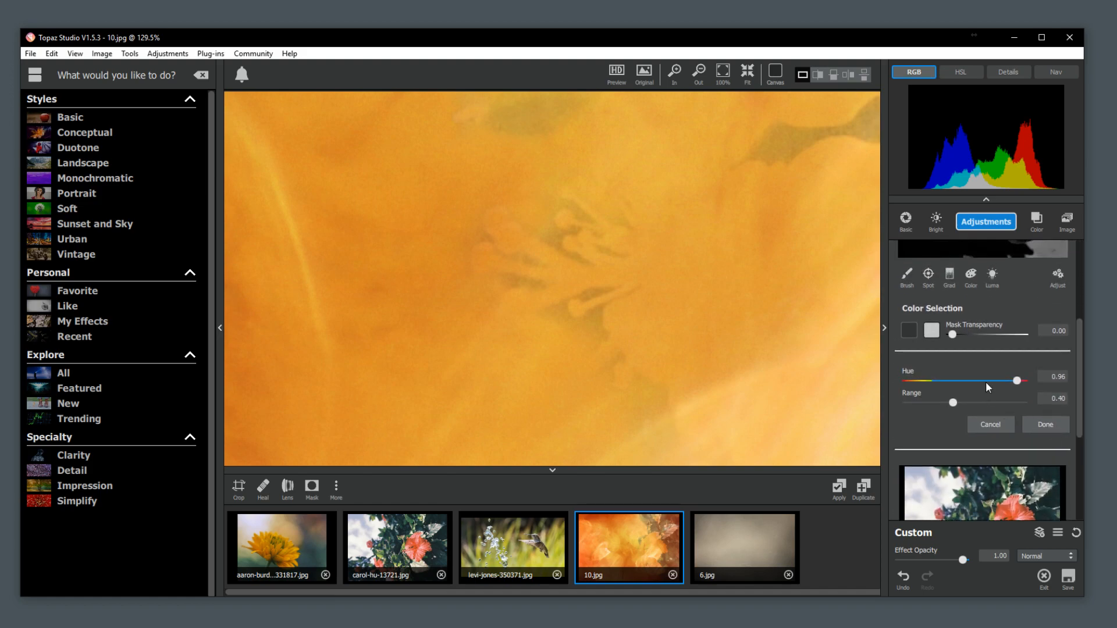
pyautogui.moveTo(953, 403); pyautogui.dragTo(913, 405)
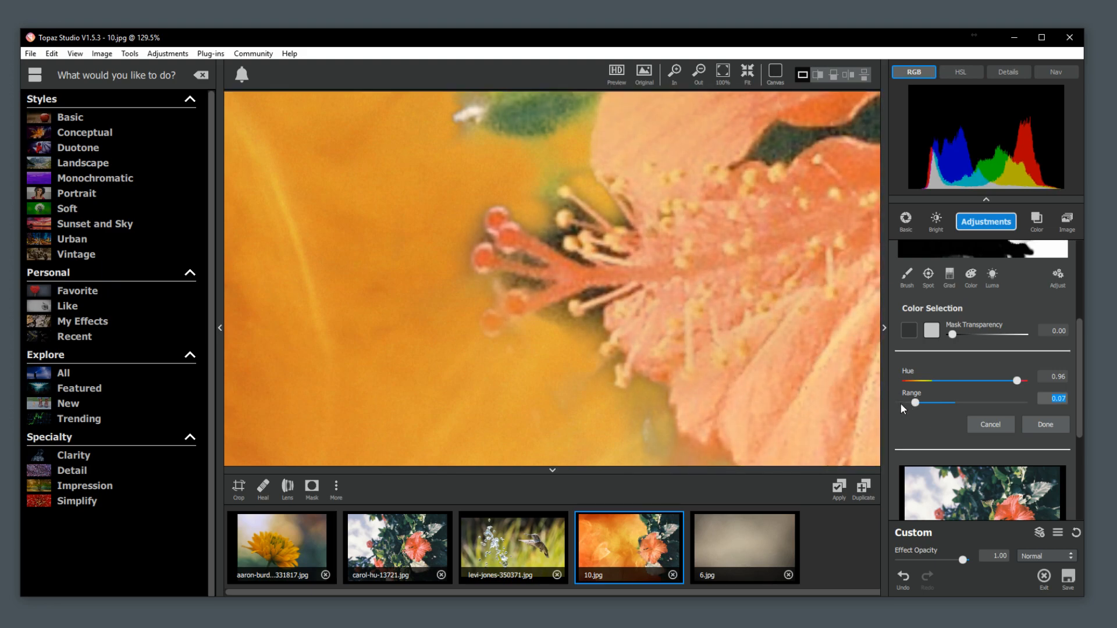
# Try the colour selection at mask transparency 1.00, resampling hues around the stamens and petals and narrowing the range to 0.01.
pyautogui.click(598, 310)
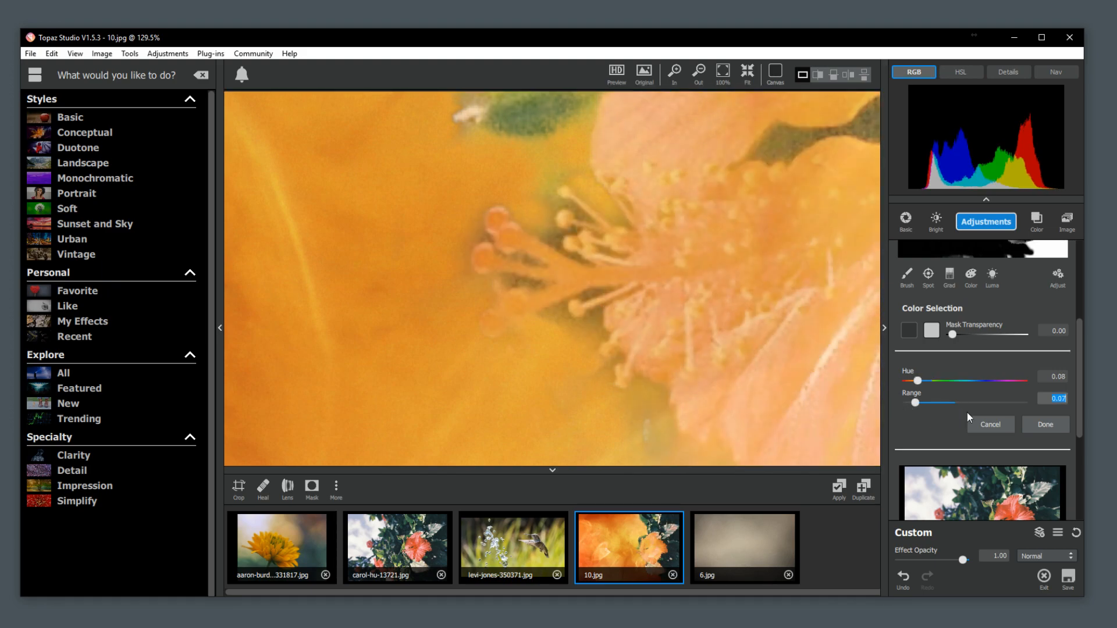
pyautogui.moveTo(952, 335); pyautogui.dragTo(1038, 350)
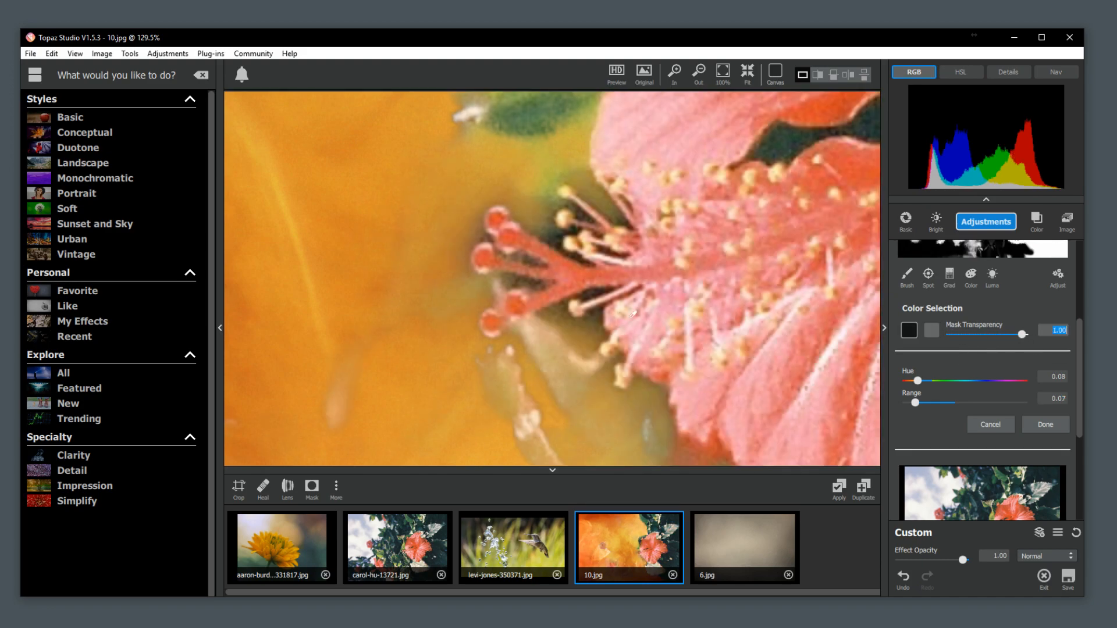
pyautogui.click(678, 321)
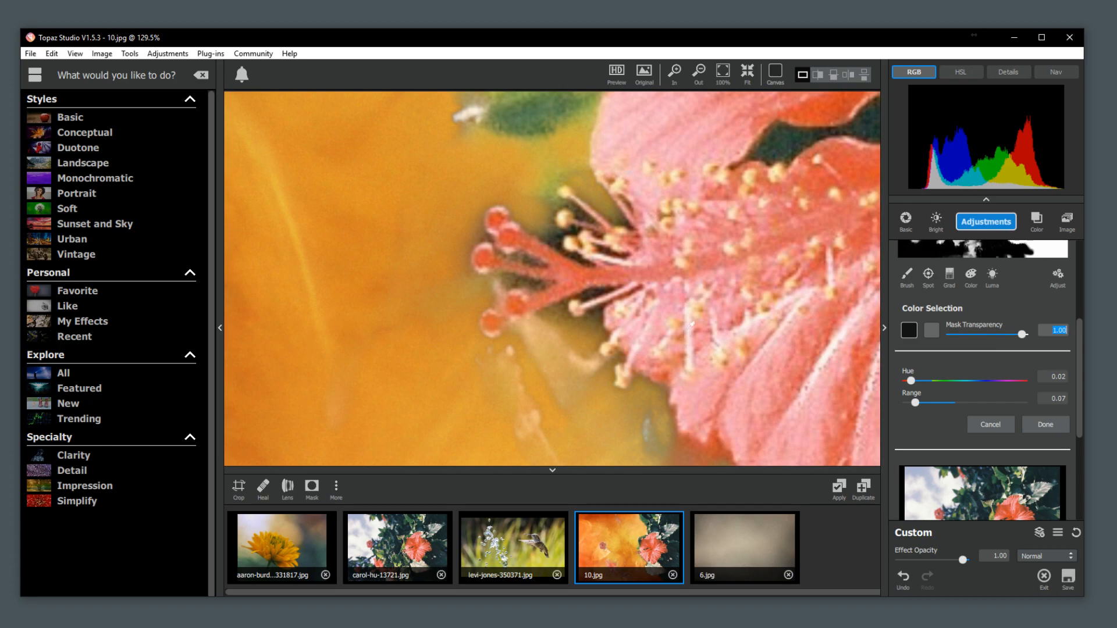
pyautogui.click(710, 245)
pyautogui.moveTo(913, 401); pyautogui.dragTo(908, 404)
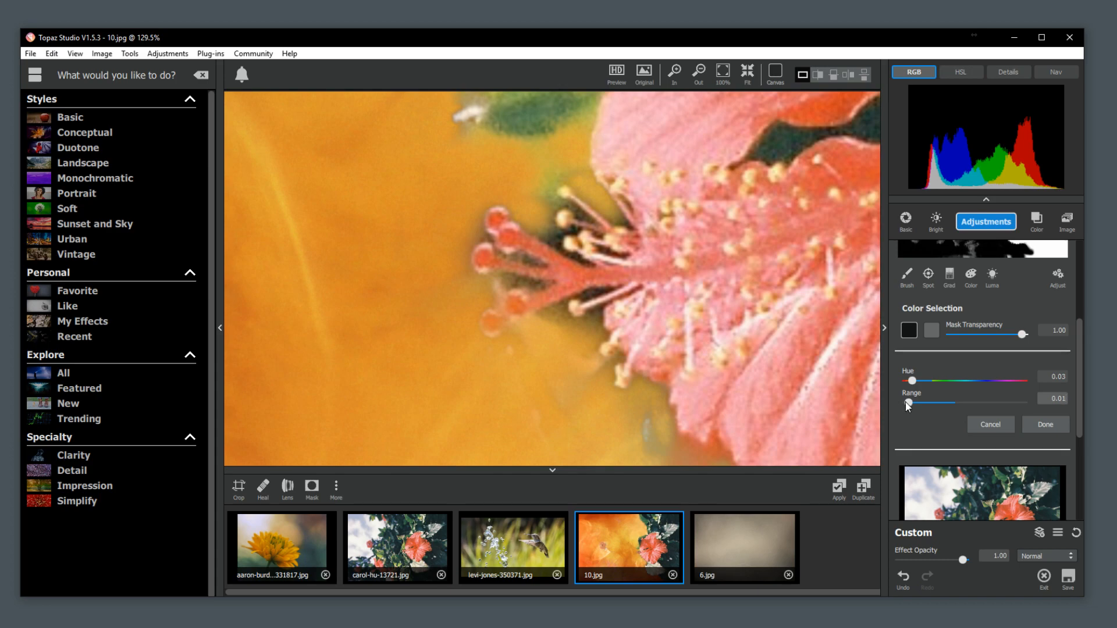
# Try sampling further hues from the flower and the orange backdrop, undo the selection changes and cancel the colour selection.
pyautogui.scroll(-5, 694, 306)
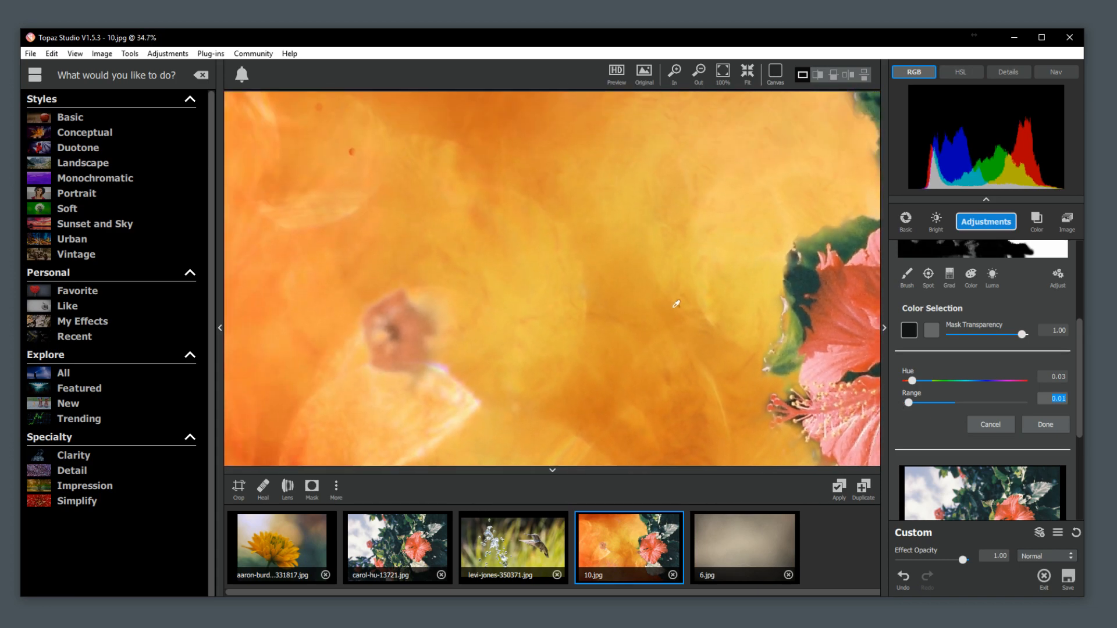
pyautogui.click(842, 355)
pyautogui.click(625, 231)
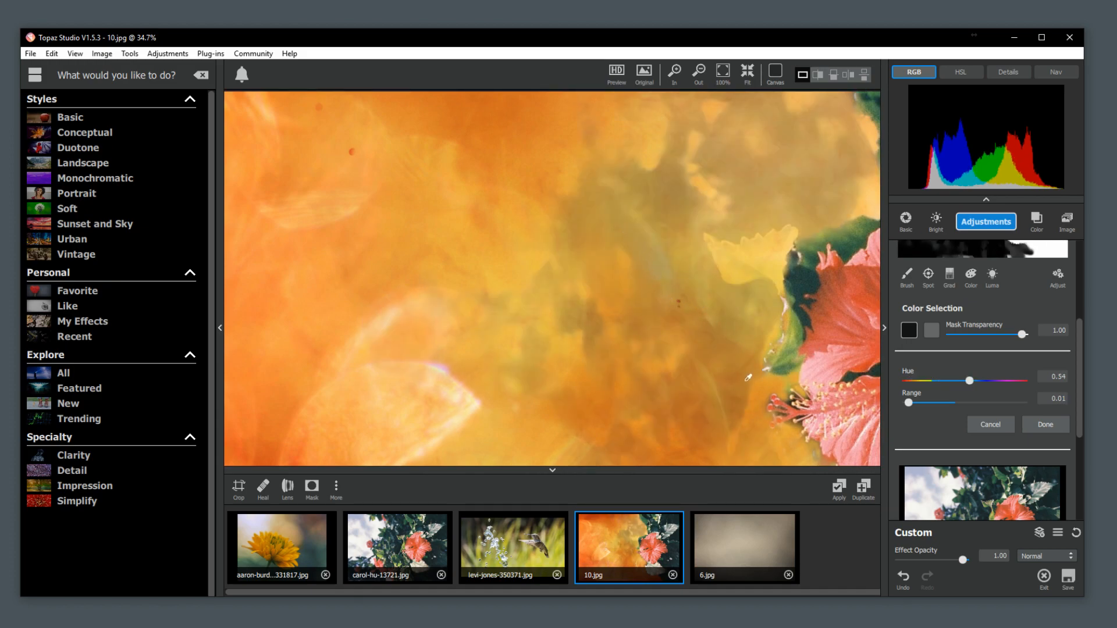
pyautogui.hotkey('ctrl', 'z')
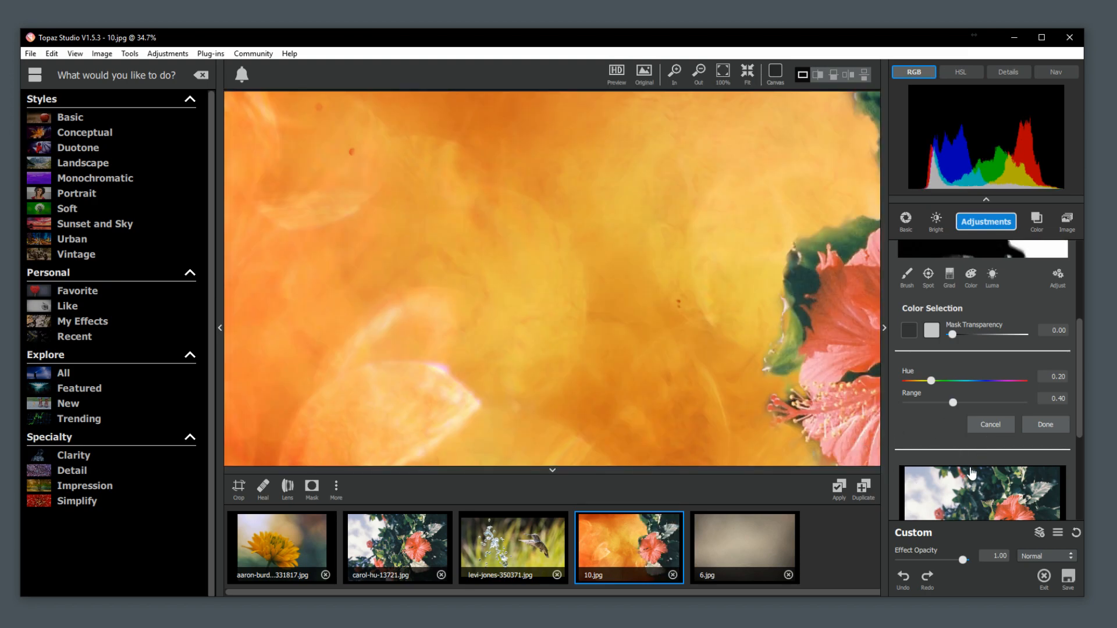
pyautogui.click(1025, 427)
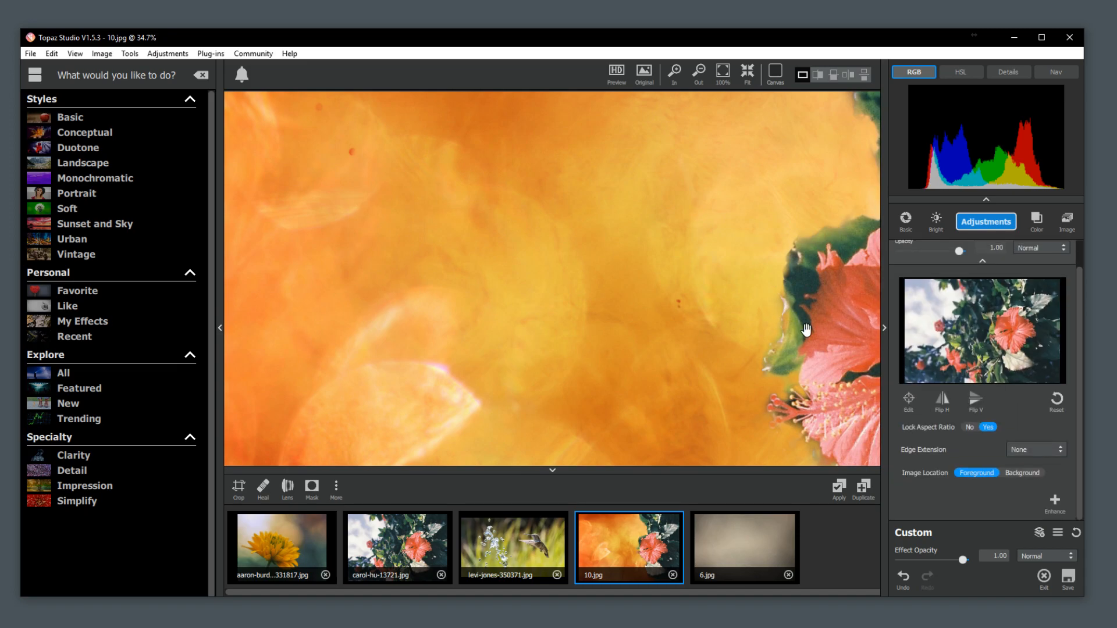
# Paint out the fringe beneath the hibiscus's lower stamens on the image layer's mask with a brush at transparency 0.00 and radius 0.01.
pyautogui.scroll(-1, 783, 317)
pyautogui.scroll(-6, 783, 318)
pyautogui.scroll(5, 589, 319)
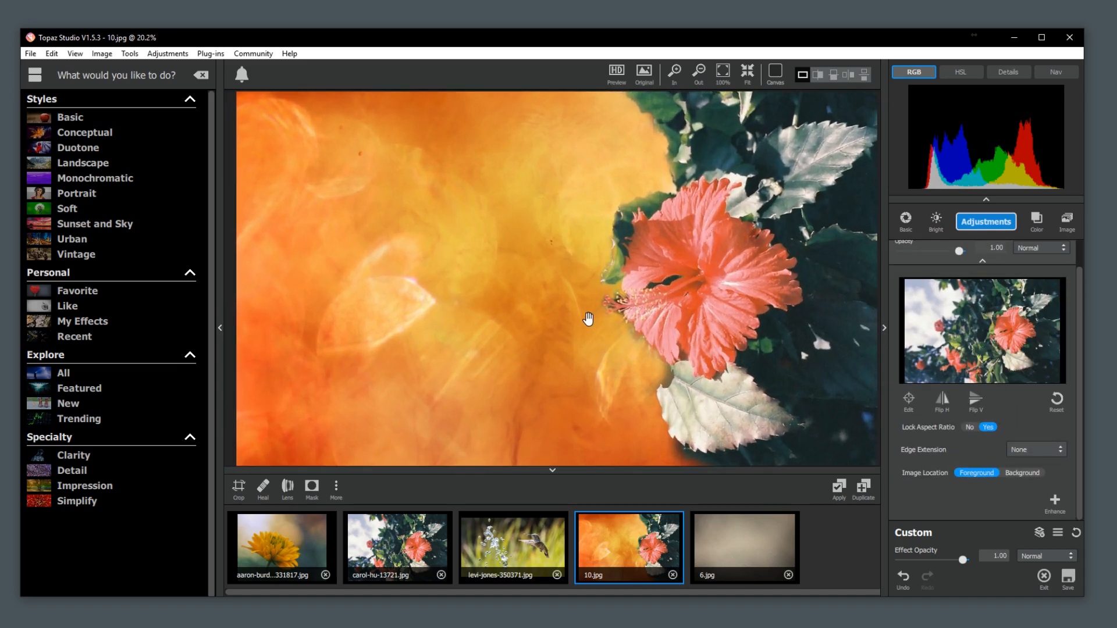
pyautogui.scroll(8, 607, 312)
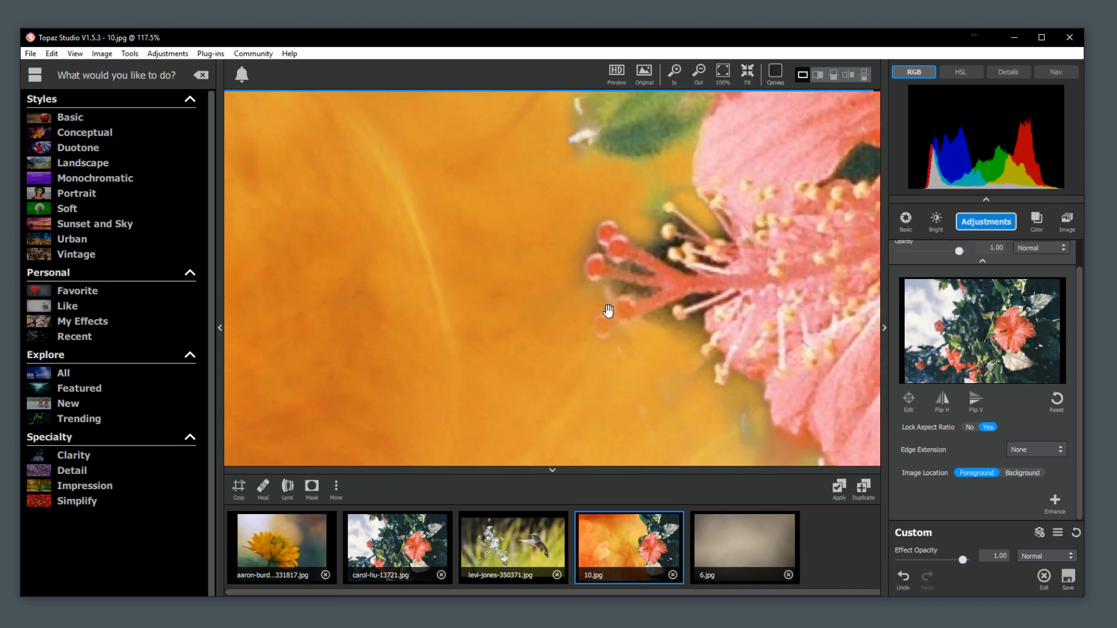
pyautogui.click(912, 398)
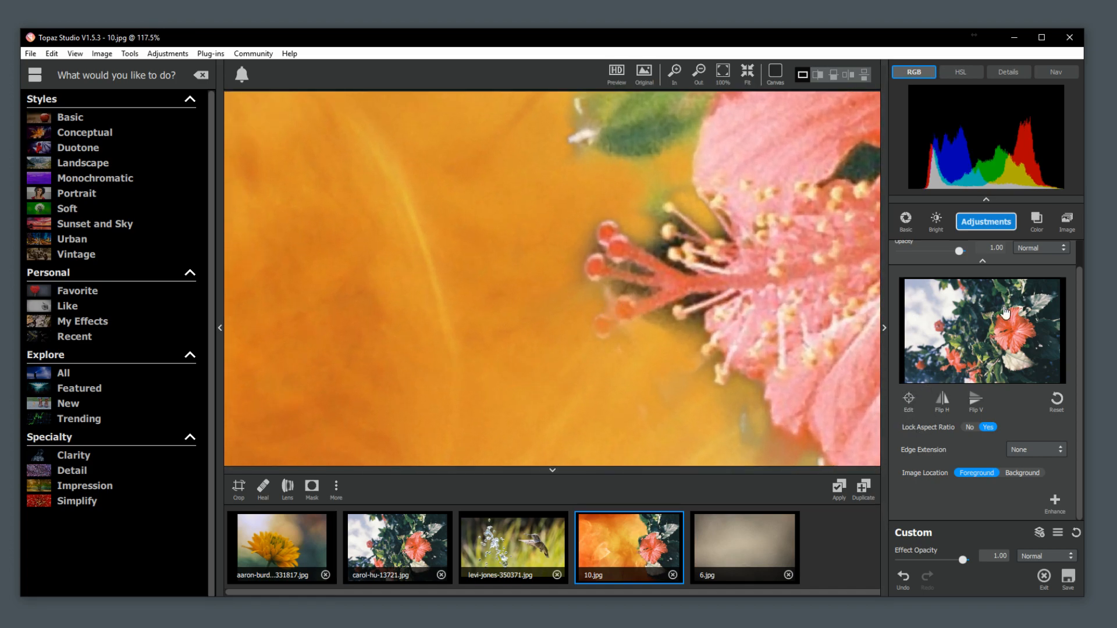
pyautogui.click(1018, 251)
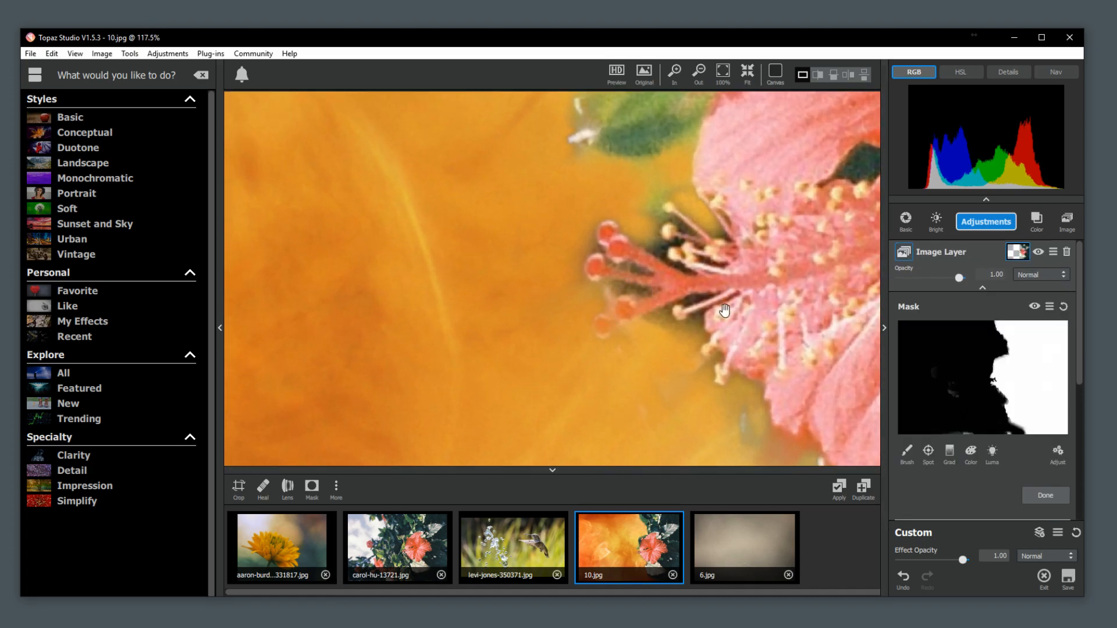
pyautogui.click(907, 452)
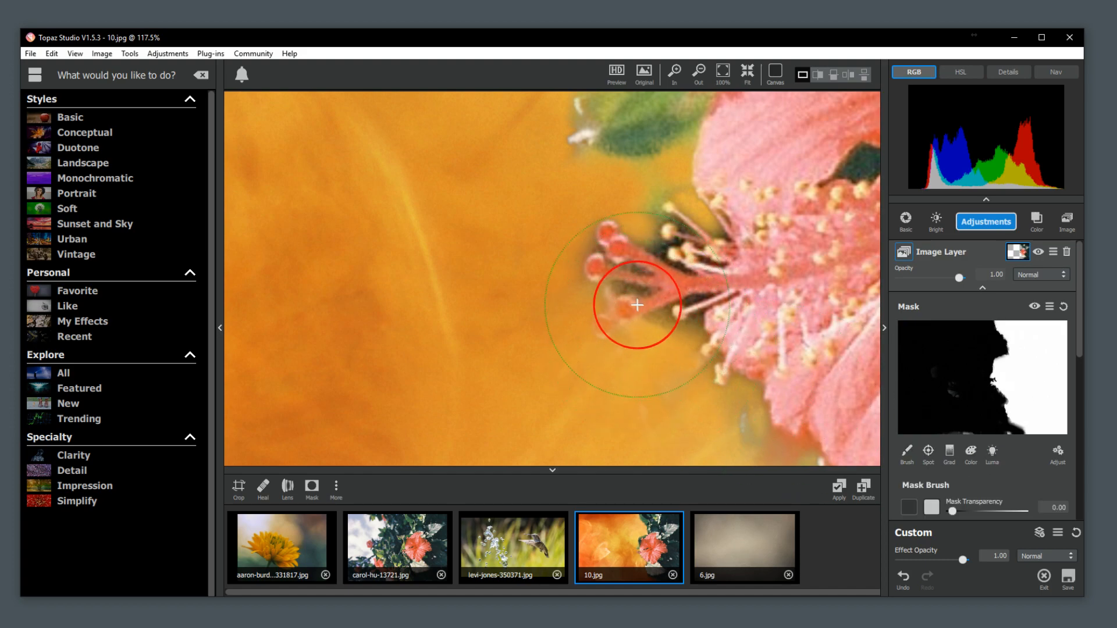
pyautogui.scroll(-3, 1050, 431)
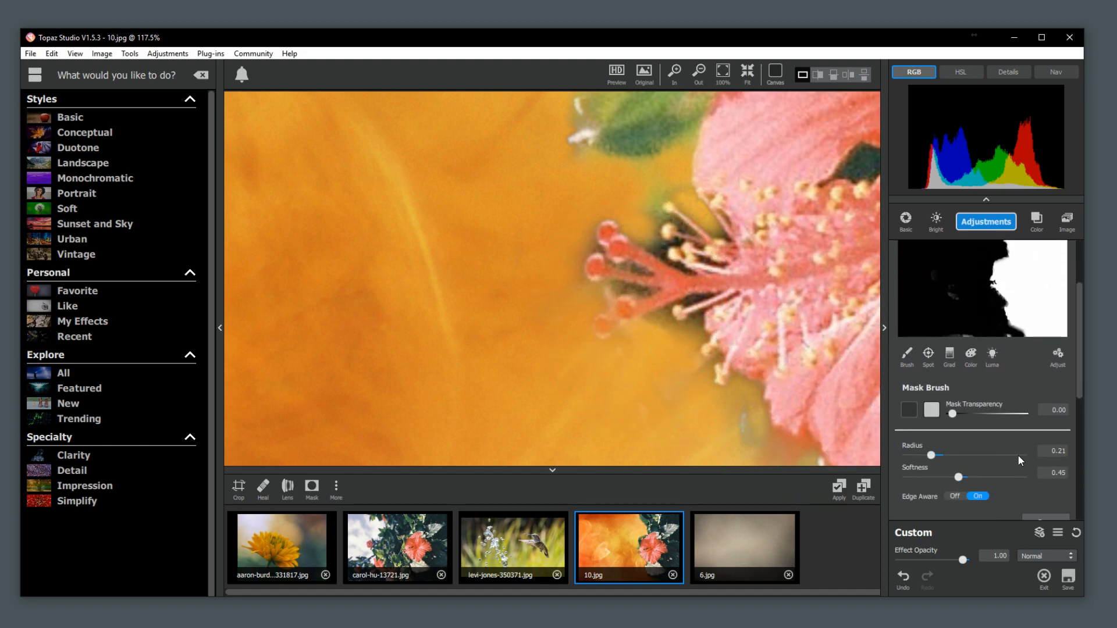
pyautogui.moveTo(925, 455); pyautogui.dragTo(908, 455)
pyautogui.moveTo(664, 320); pyautogui.dragTo(655, 324)
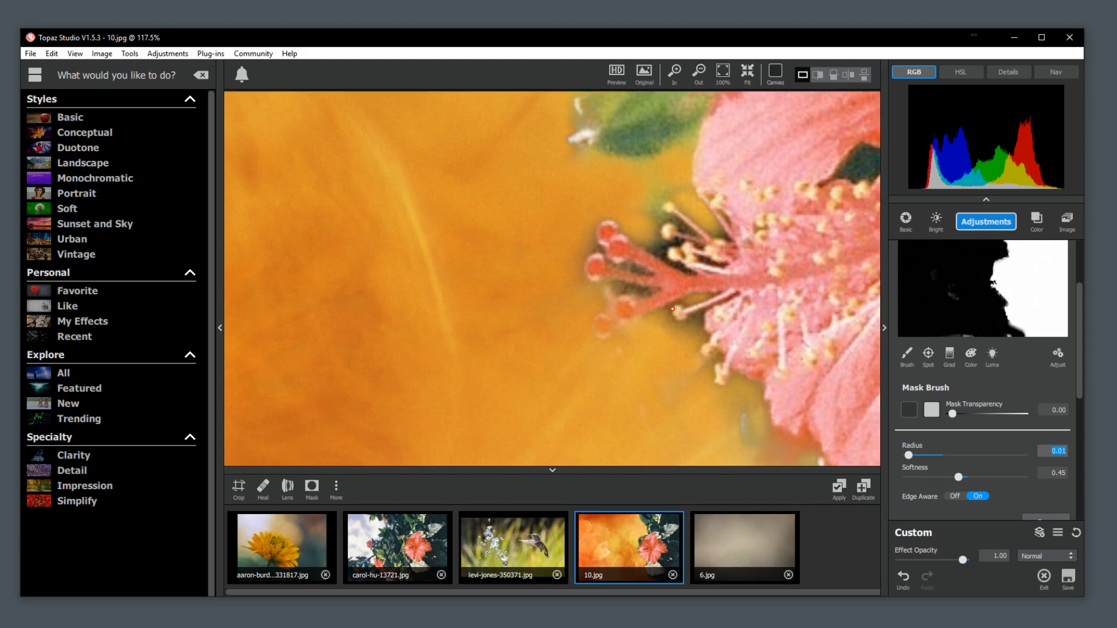
pyautogui.moveTo(698, 326)
pyautogui.mouseDown()
pyautogui.moveTo(664, 327)
pyautogui.moveTo(664, 316)
pyautogui.mouseUp()
# Set the mask brush softness to 0.63 and paint out the dark fringes between and around the pistil tips and upper stamens.
pyautogui.moveTo(959, 477); pyautogui.dragTo(979, 478)
pyautogui.moveTo(697, 299); pyautogui.dragTo(701, 298)
pyautogui.scroll(3, 698, 300)
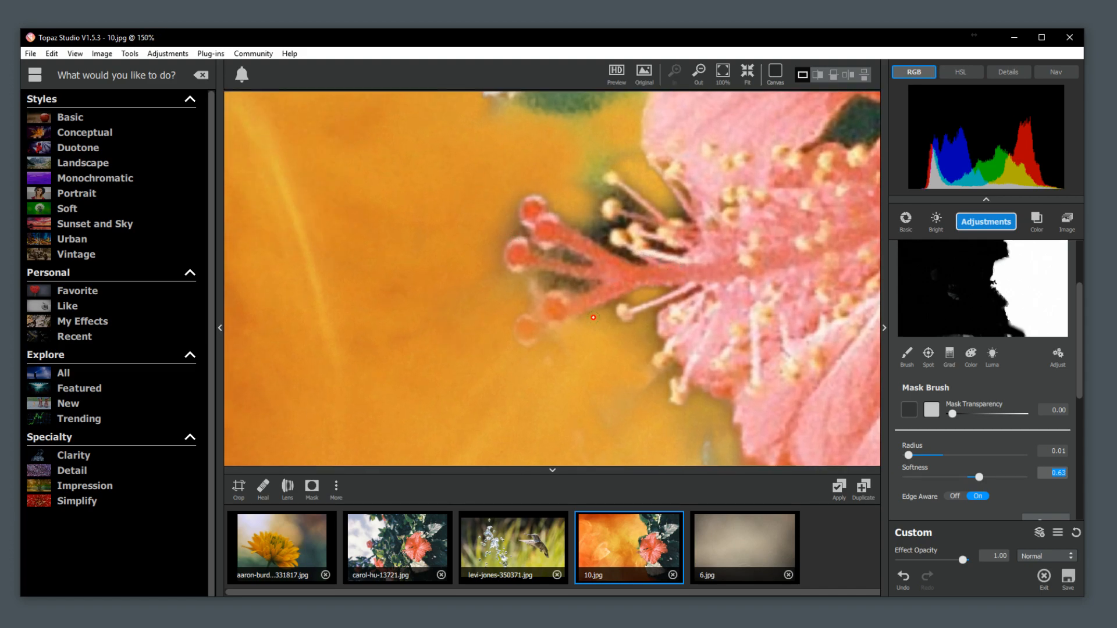
pyautogui.moveTo(578, 286)
pyautogui.mouseDown()
pyautogui.moveTo(544, 272)
pyautogui.moveTo(531, 291)
pyautogui.mouseUp()
pyautogui.moveTo(575, 258); pyautogui.dragTo(559, 254)
pyautogui.moveTo(511, 225)
pyautogui.mouseDown()
pyautogui.moveTo(487, 234)
pyautogui.moveTo(497, 281)
pyautogui.moveTo(507, 280)
pyautogui.mouseUp()
pyautogui.moveTo(573, 224)
pyautogui.mouseDown()
pyautogui.moveTo(631, 259)
pyautogui.moveTo(600, 243)
pyautogui.moveTo(606, 193)
pyautogui.mouseUp()
pyautogui.moveTo(603, 192)
pyautogui.mouseDown()
pyautogui.moveTo(586, 164)
pyautogui.moveTo(621, 156)
pyautogui.moveTo(609, 166)
pyautogui.moveTo(677, 215)
pyautogui.mouseUp()
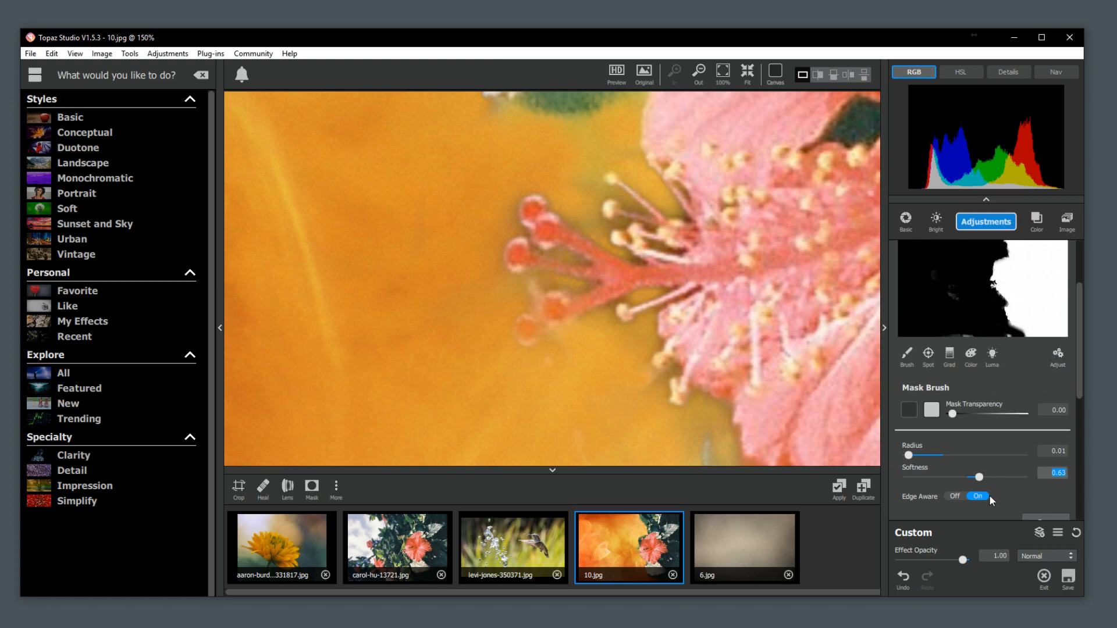
# Adjust the mask with Edge Aware Feather on, feather 0.00, Expand Mask -2 and contrast 1.70.
pyautogui.click(1058, 356)
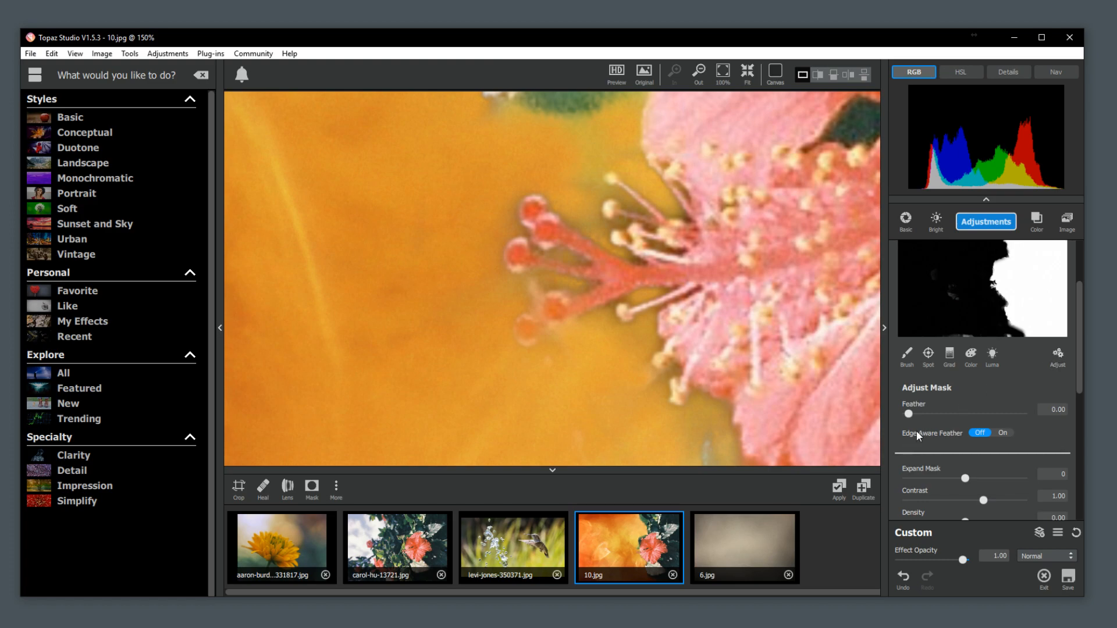
pyautogui.click(1007, 434)
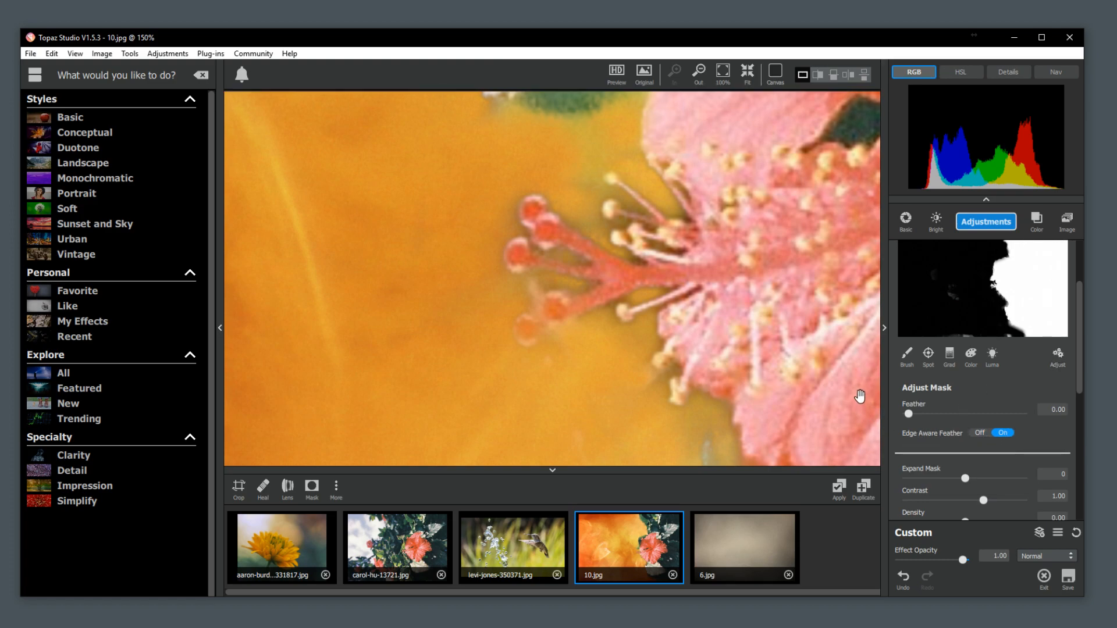
pyautogui.moveTo(908, 414); pyautogui.dragTo(916, 418)
pyautogui.click(965, 479)
pyautogui.moveTo(966, 480); pyautogui.dragTo(955, 486)
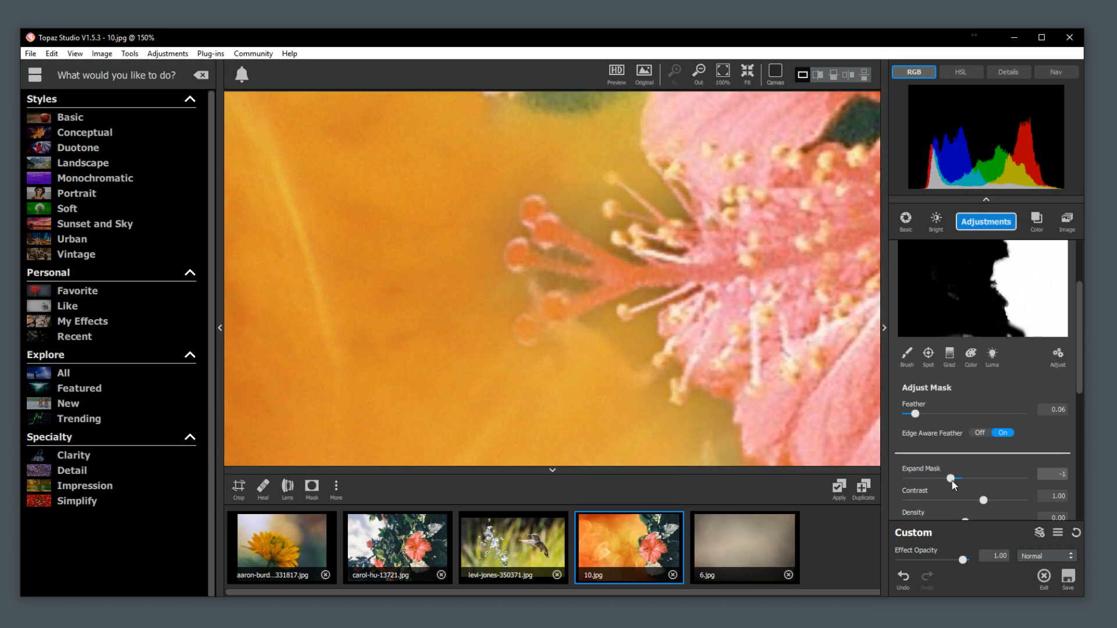
pyautogui.moveTo(909, 407); pyautogui.dragTo(902, 414)
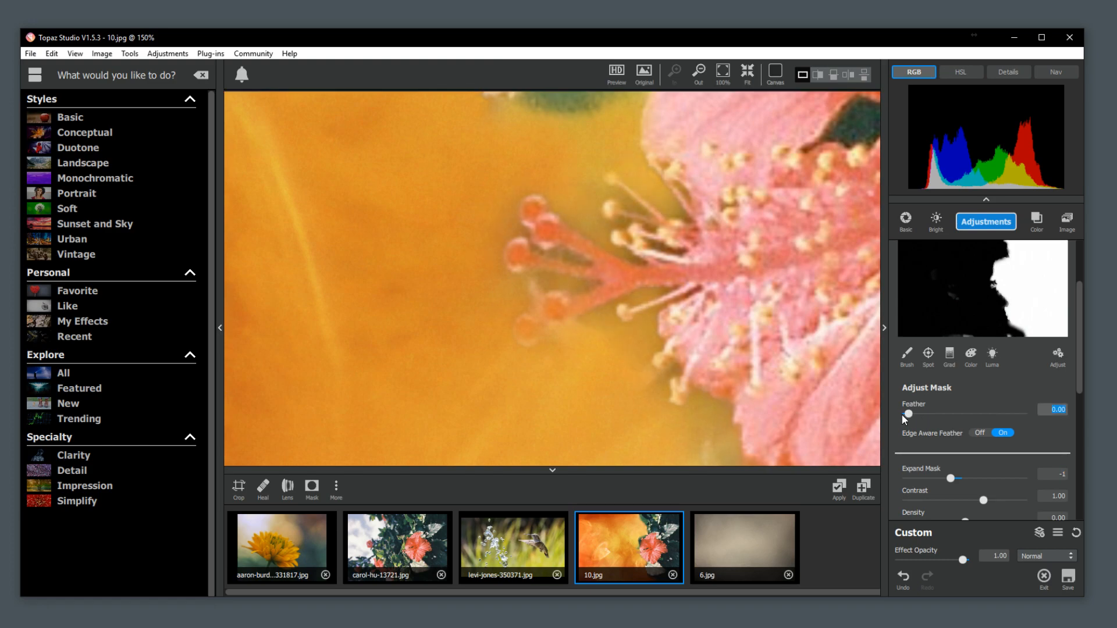
pyautogui.moveTo(951, 478); pyautogui.dragTo(1007, 502)
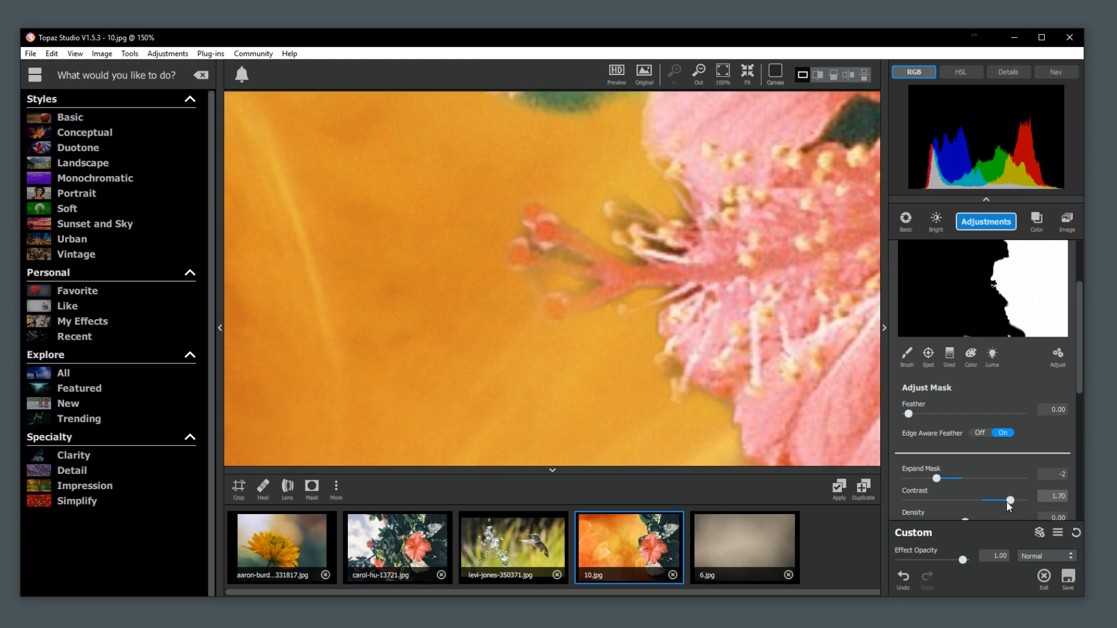
# Set the mask density to -0.25 and apply the mask adjustments.
pyautogui.scroll(-6, 667, 252)
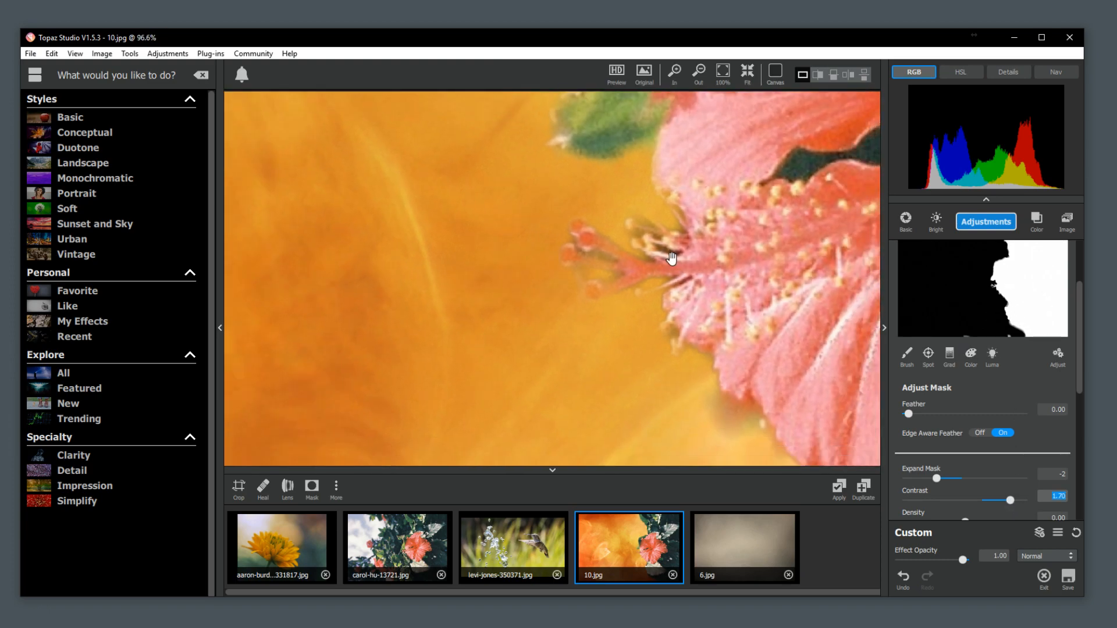
pyautogui.scroll(-4, 665, 253)
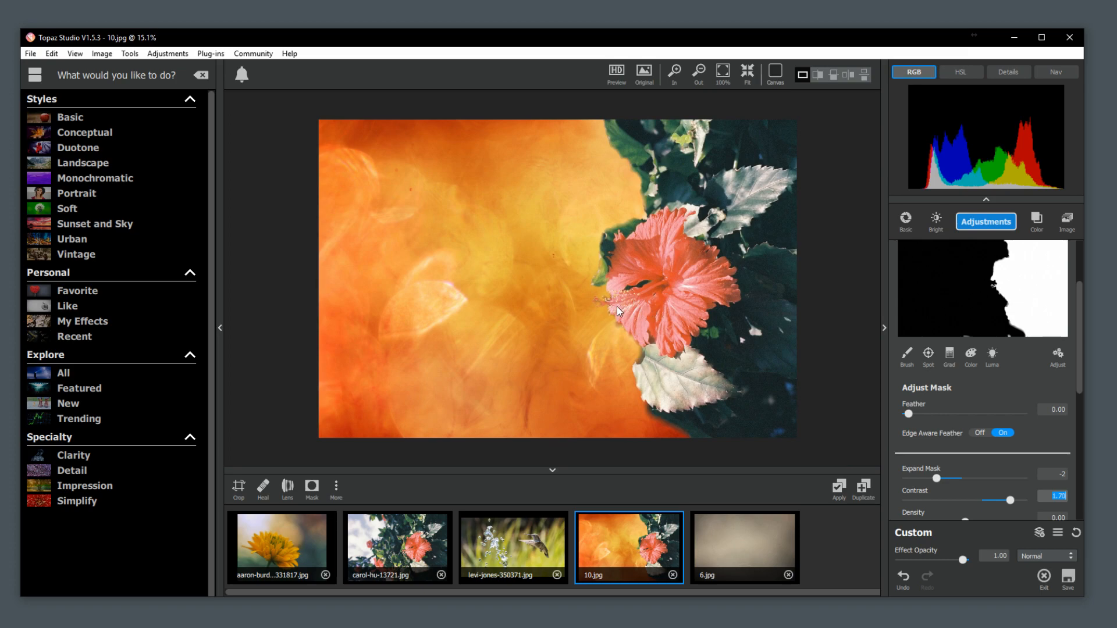
pyautogui.scroll(-1, 1048, 454)
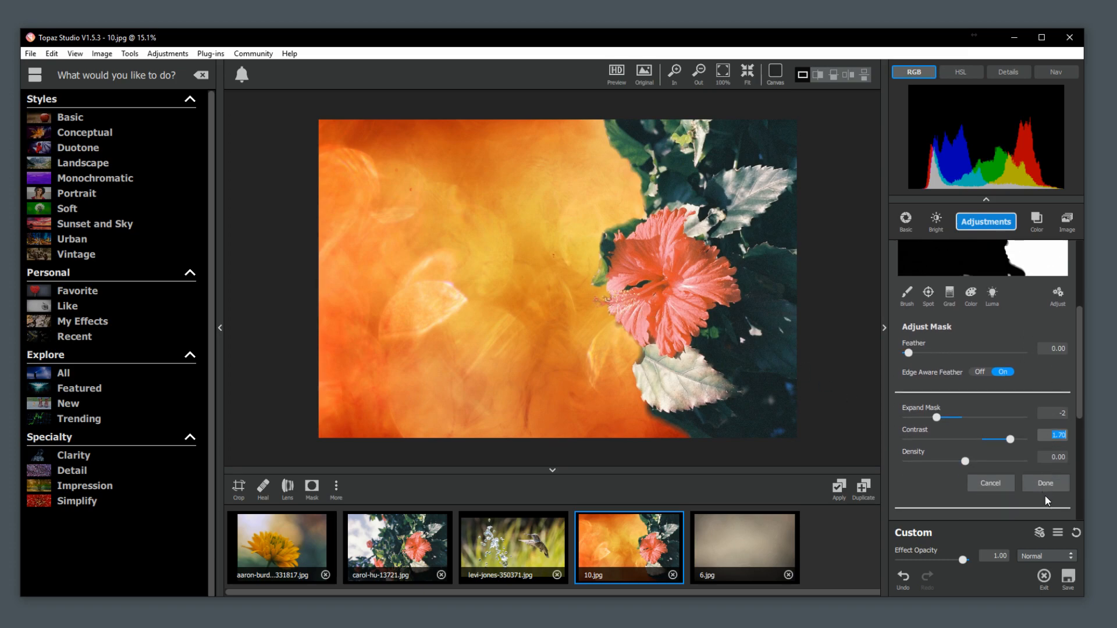
pyautogui.moveTo(965, 461)
pyautogui.mouseDown()
pyautogui.moveTo(979, 462)
pyautogui.moveTo(949, 474)
pyautogui.mouseUp()
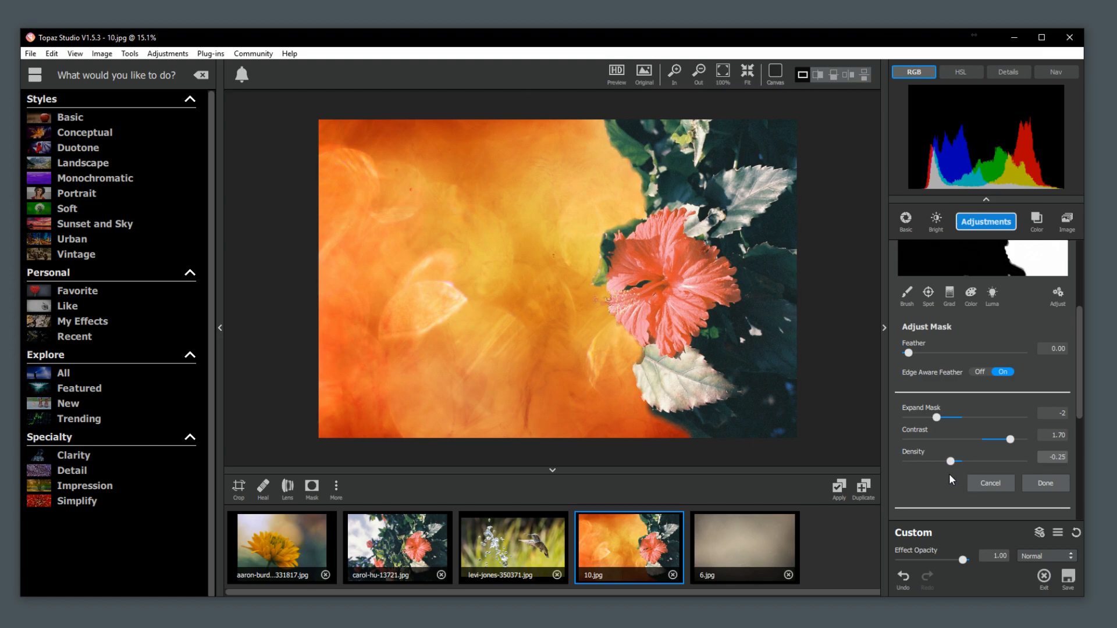
pyautogui.click(1045, 483)
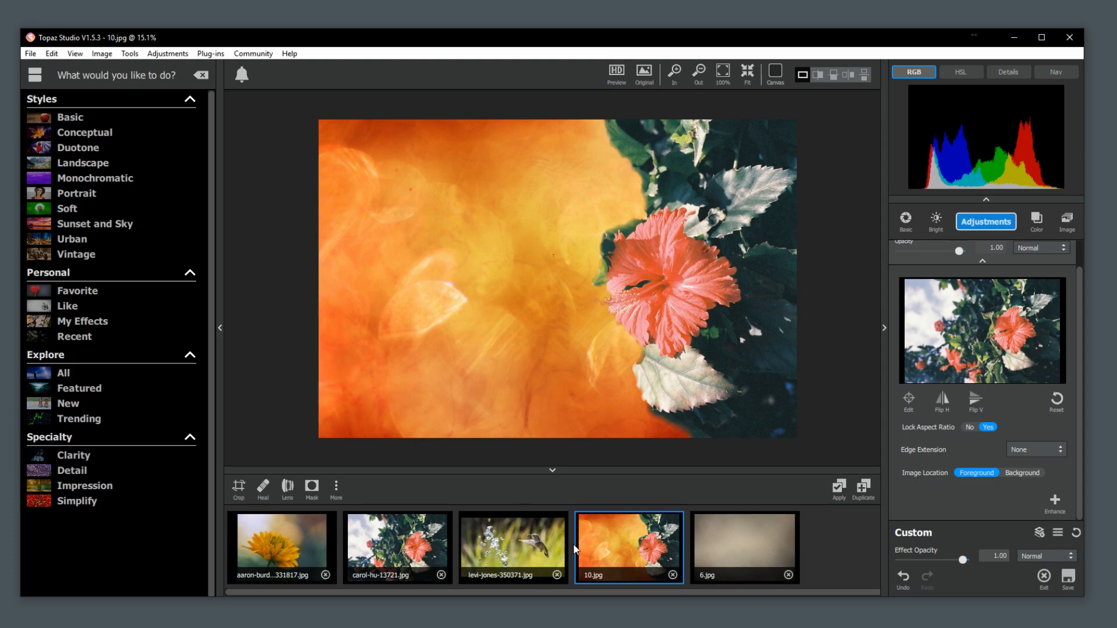
# Switch to the hummingbird photo and open its effect mask.
pyautogui.click(537, 539)
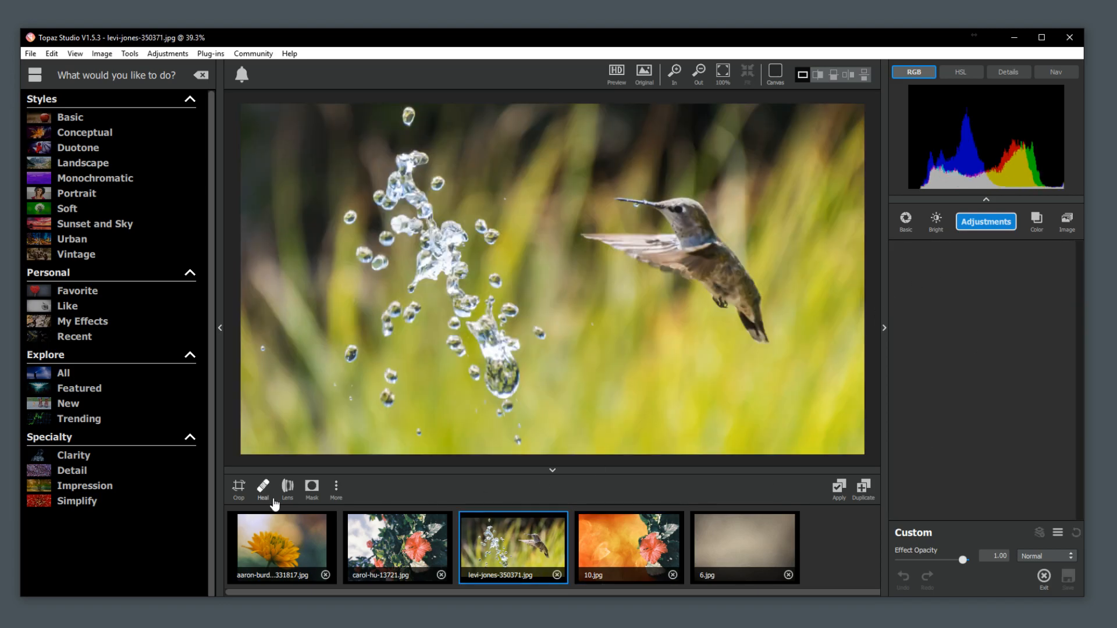
pyautogui.click(312, 488)
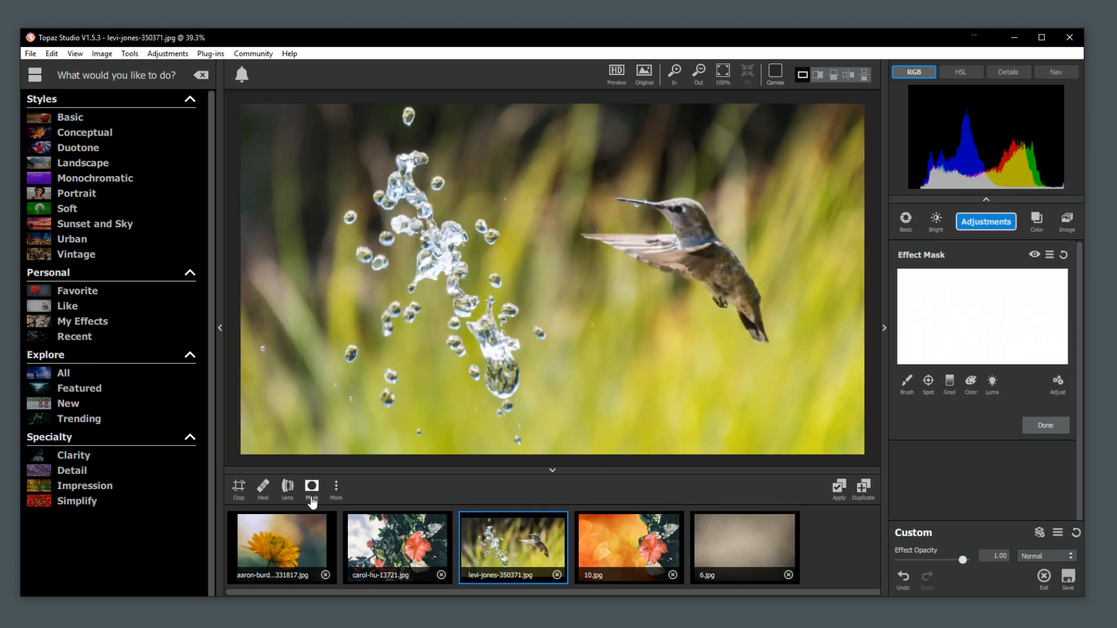
# Try a colour selection on the effect mask with hues sampled around the hummingbird, raising the mask transparency from 0.00 to 1.00.
pyautogui.click(1050, 255)
pyautogui.click(1075, 262)
pyautogui.click(972, 383)
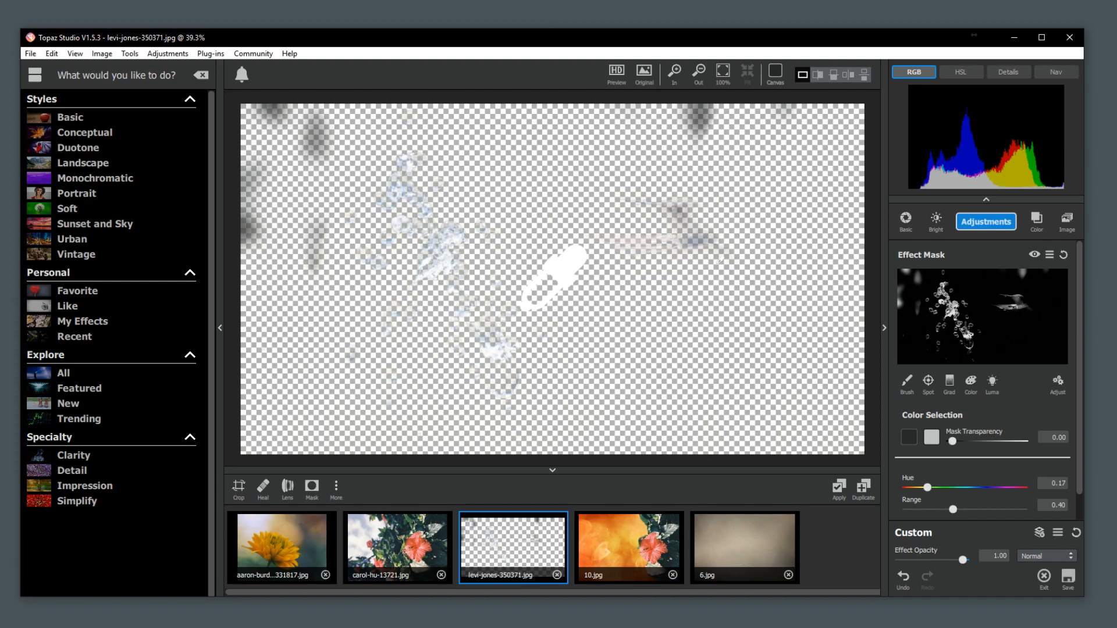
pyautogui.click(710, 251)
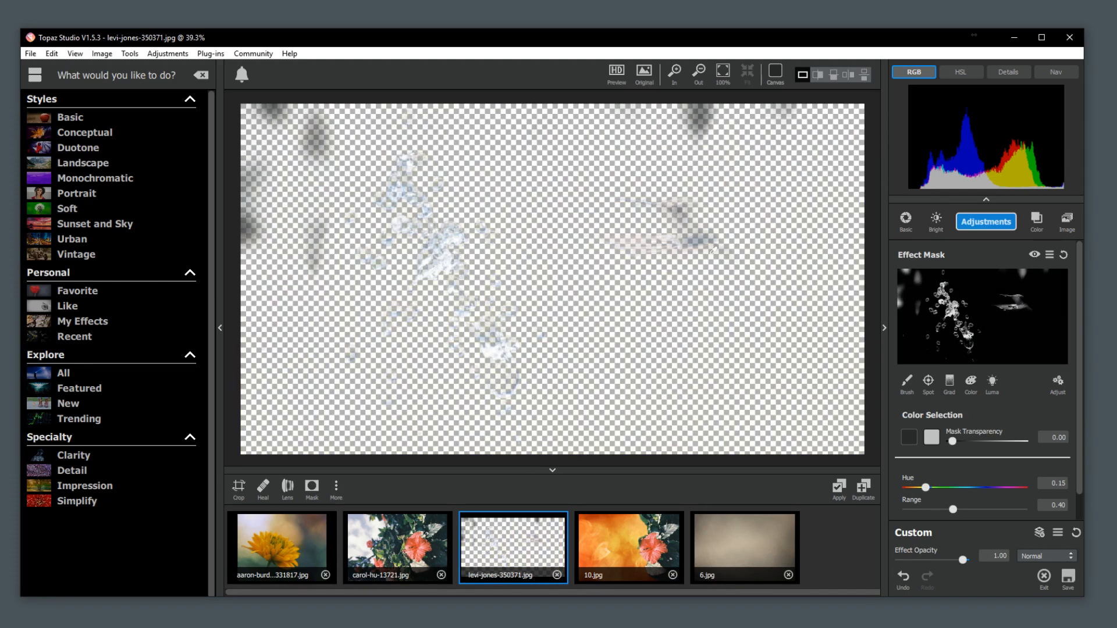
pyautogui.click(711, 251)
pyautogui.moveTo(953, 441); pyautogui.dragTo(1059, 443)
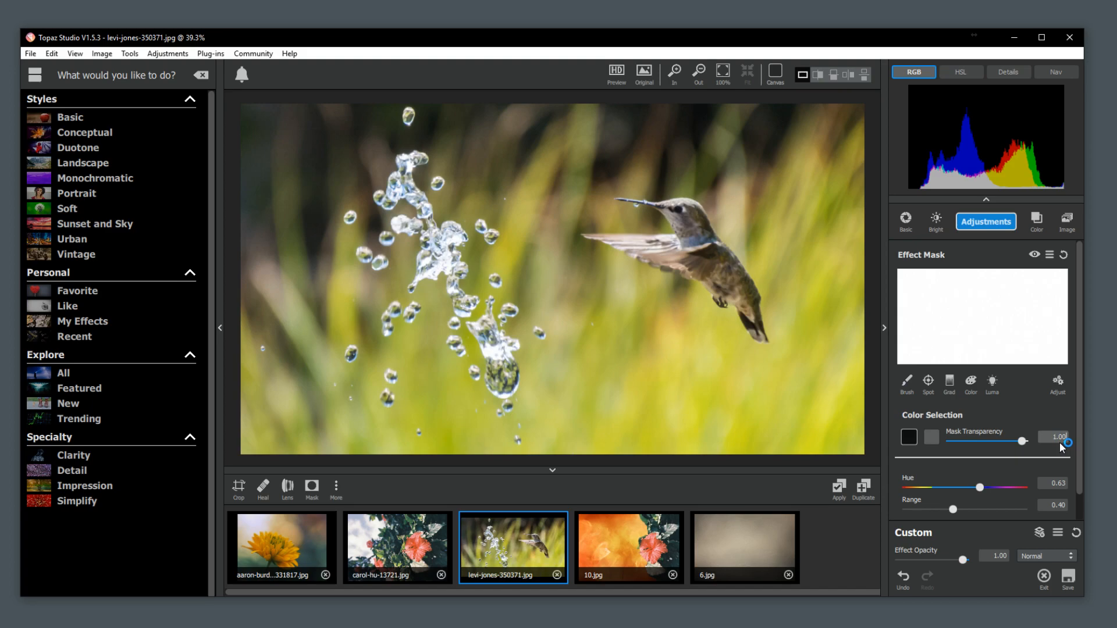
# Turn the effect mask black, try a colour selection at transparency 1.00 with hues sampled from the hummingbird's body and wing, and reset the mask.
pyautogui.click(1049, 255)
pyautogui.click(1076, 272)
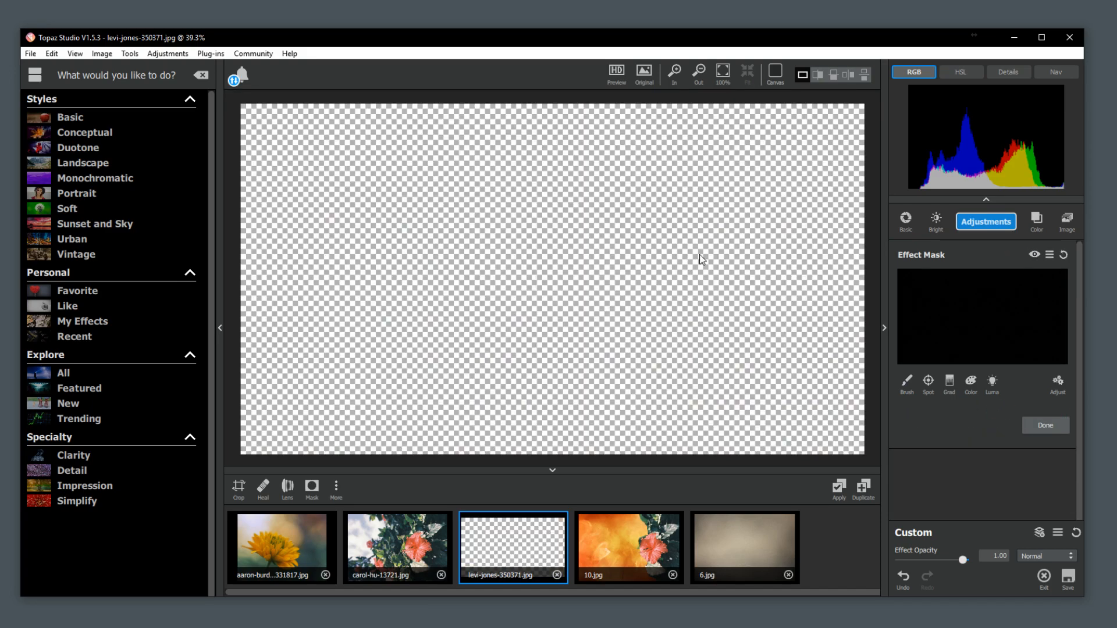
pyautogui.click(967, 383)
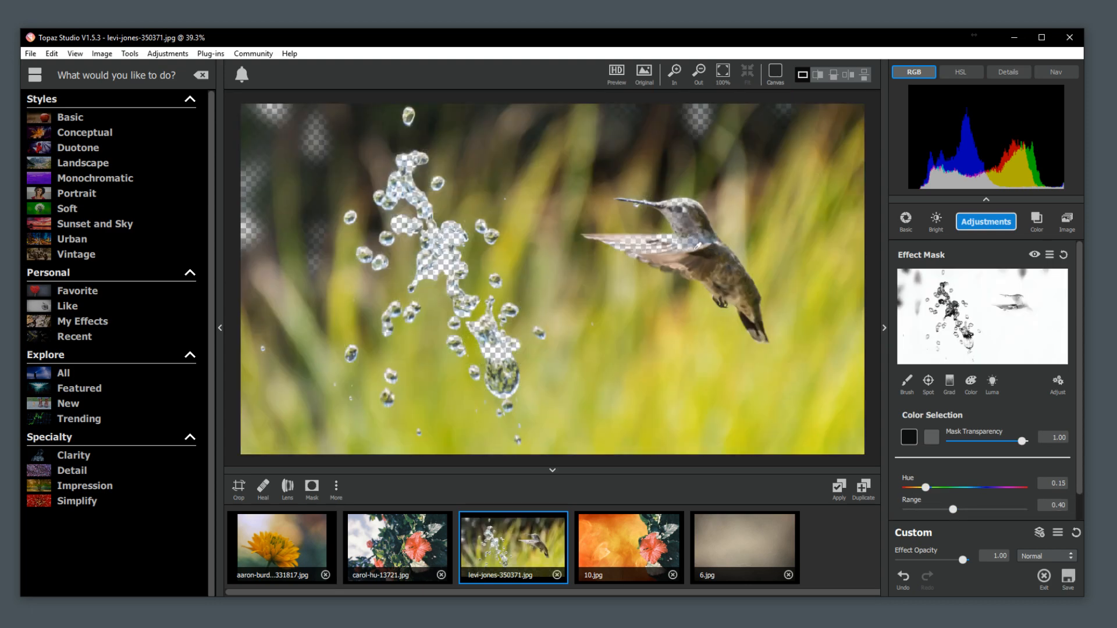
pyautogui.click(713, 257)
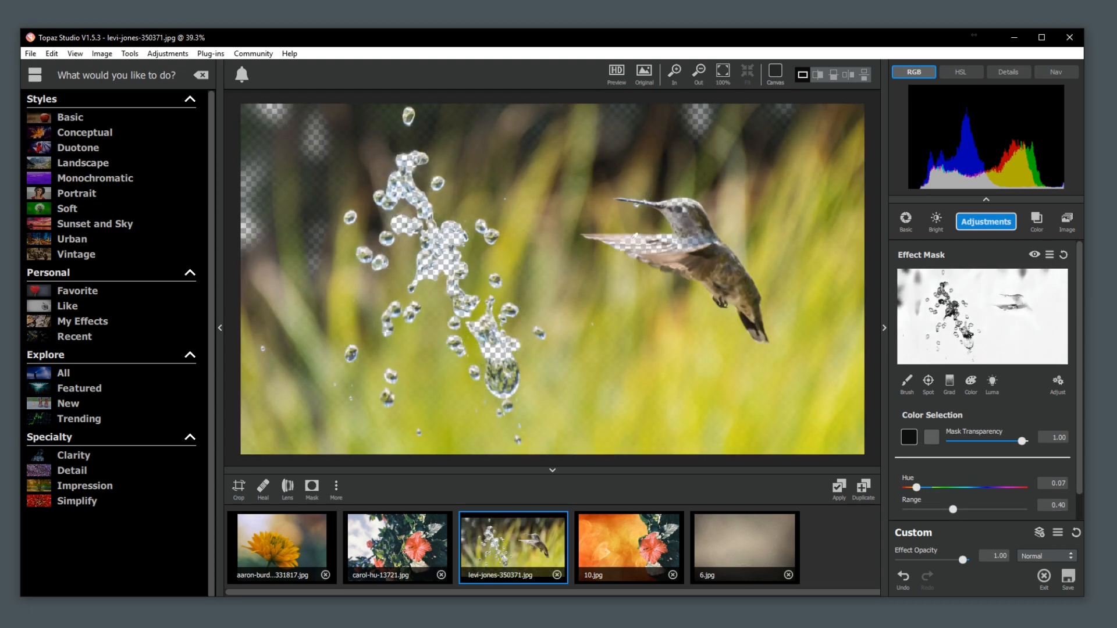
pyautogui.click(630, 242)
pyautogui.moveTo(1021, 441)
pyautogui.mouseDown()
pyautogui.moveTo(994, 441)
pyautogui.moveTo(1026, 440)
pyautogui.mouseUp()
pyautogui.click(1064, 254)
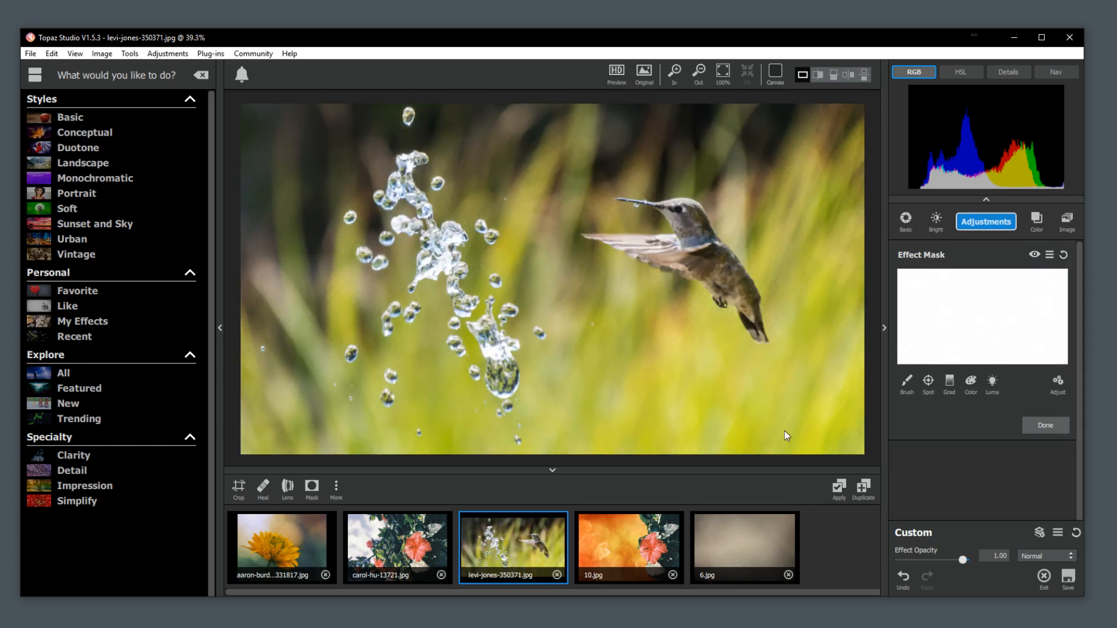
# Mask out the hummingbird from its tail up along its back with the mask brush at transparency 0.00 and radius 0.15.
pyautogui.click(904, 379)
pyautogui.scroll(3, 709, 350)
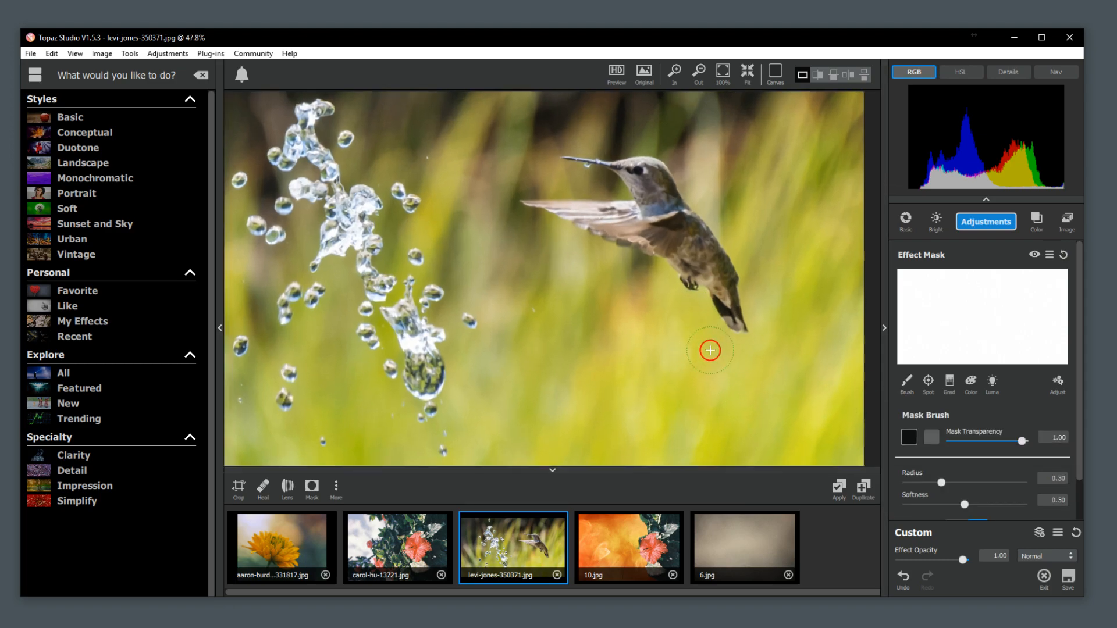
pyautogui.scroll(2, 710, 349)
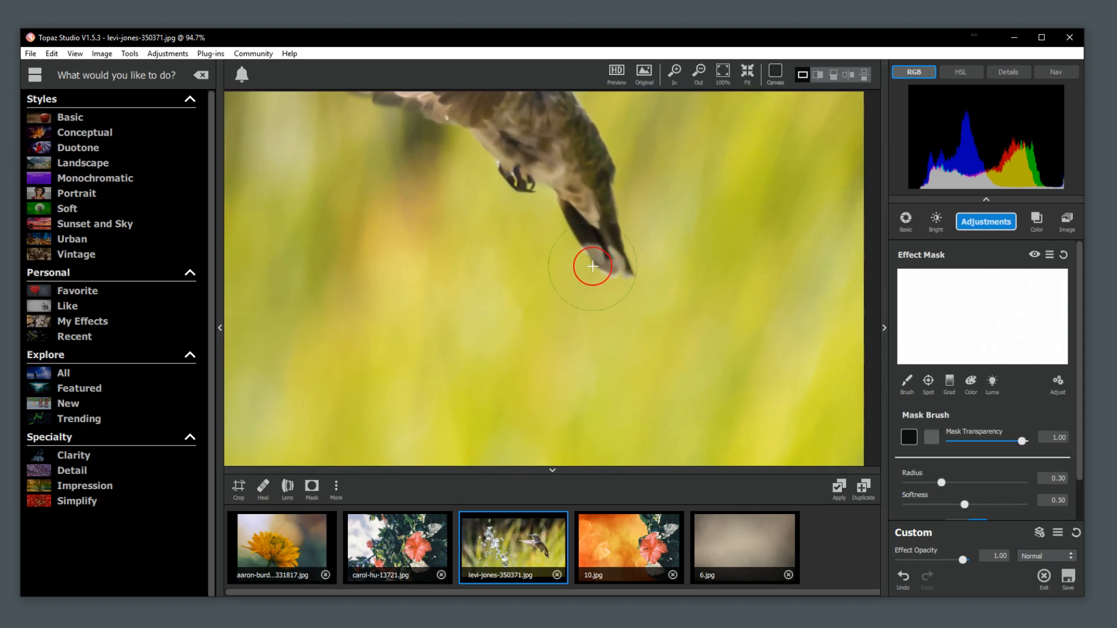
pyautogui.press('space')
pyautogui.moveTo(556, 238); pyautogui.dragTo(643, 392)
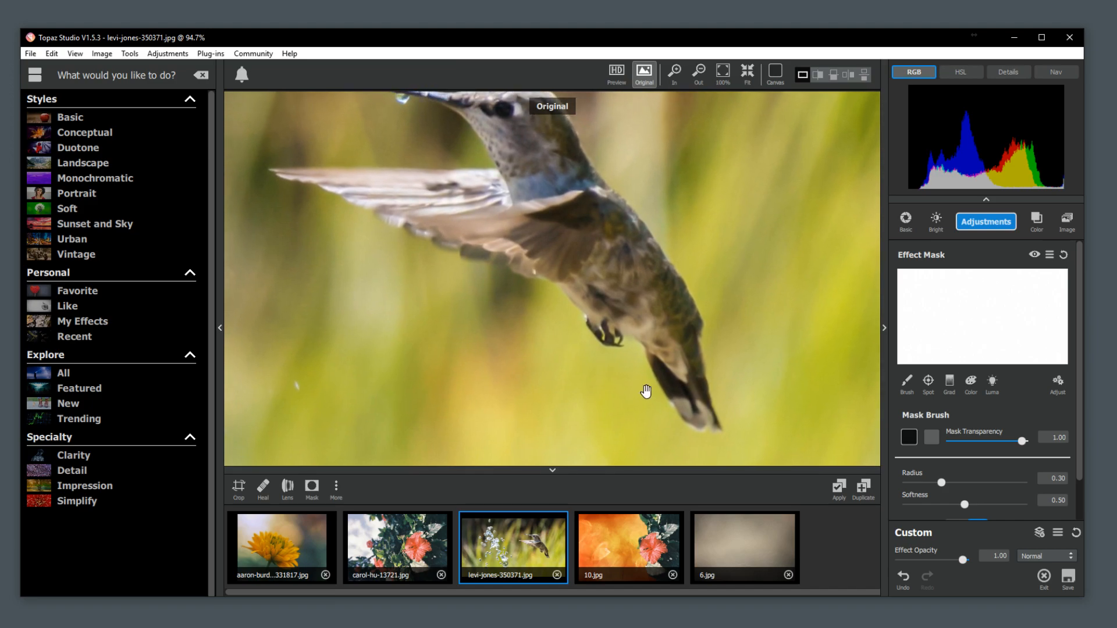
pyautogui.click(907, 437)
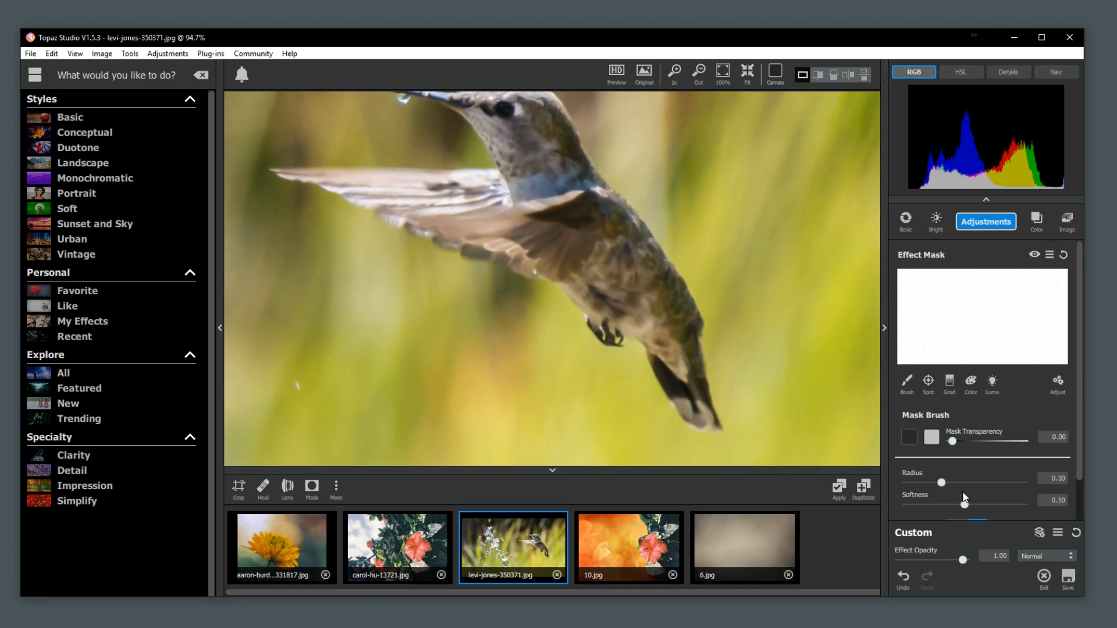
pyautogui.moveTo(941, 483); pyautogui.dragTo(924, 482)
pyautogui.moveTo(691, 409)
pyautogui.mouseDown()
pyautogui.moveTo(699, 414)
pyautogui.moveTo(649, 280)
pyautogui.moveTo(558, 154)
pyautogui.moveTo(551, 120)
pyautogui.mouseUp()
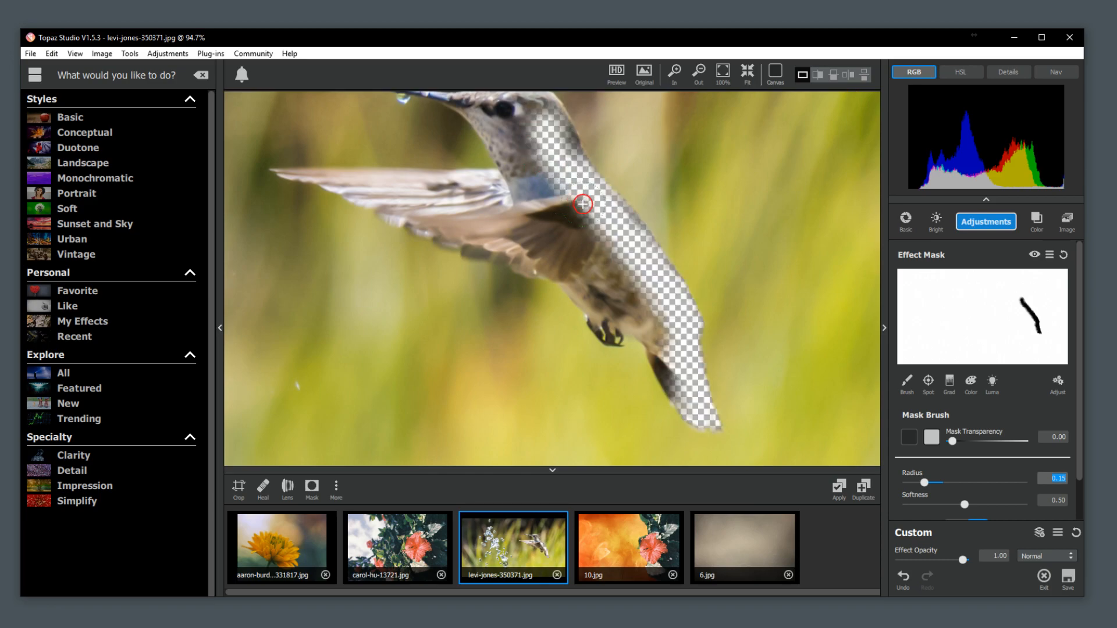
# Mask out the hummingbird's remaining body, tail and outstretched wing with the mask brush at transparency 0.00 and radius 0.15.
pyautogui.moveTo(607, 220)
pyautogui.mouseDown()
pyautogui.moveTo(662, 291)
pyautogui.moveTo(675, 373)
pyautogui.moveTo(694, 403)
pyautogui.moveTo(699, 378)
pyautogui.mouseUp()
pyautogui.moveTo(664, 326)
pyautogui.mouseDown()
pyautogui.moveTo(616, 291)
pyautogui.moveTo(603, 299)
pyautogui.moveTo(610, 334)
pyautogui.moveTo(595, 315)
pyautogui.moveTo(599, 291)
pyautogui.moveTo(560, 252)
pyautogui.mouseUp()
pyautogui.moveTo(623, 304); pyautogui.dragTo(643, 327)
pyautogui.moveTo(618, 281)
pyautogui.mouseDown()
pyautogui.moveTo(550, 172)
pyautogui.moveTo(543, 204)
pyautogui.moveTo(557, 271)
pyautogui.moveTo(343, 187)
pyautogui.moveTo(529, 192)
pyautogui.mouseUp()
pyautogui.moveTo(522, 233)
pyautogui.mouseDown()
pyautogui.moveTo(477, 221)
pyautogui.moveTo(606, 257)
pyautogui.moveTo(629, 291)
pyautogui.mouseUp()
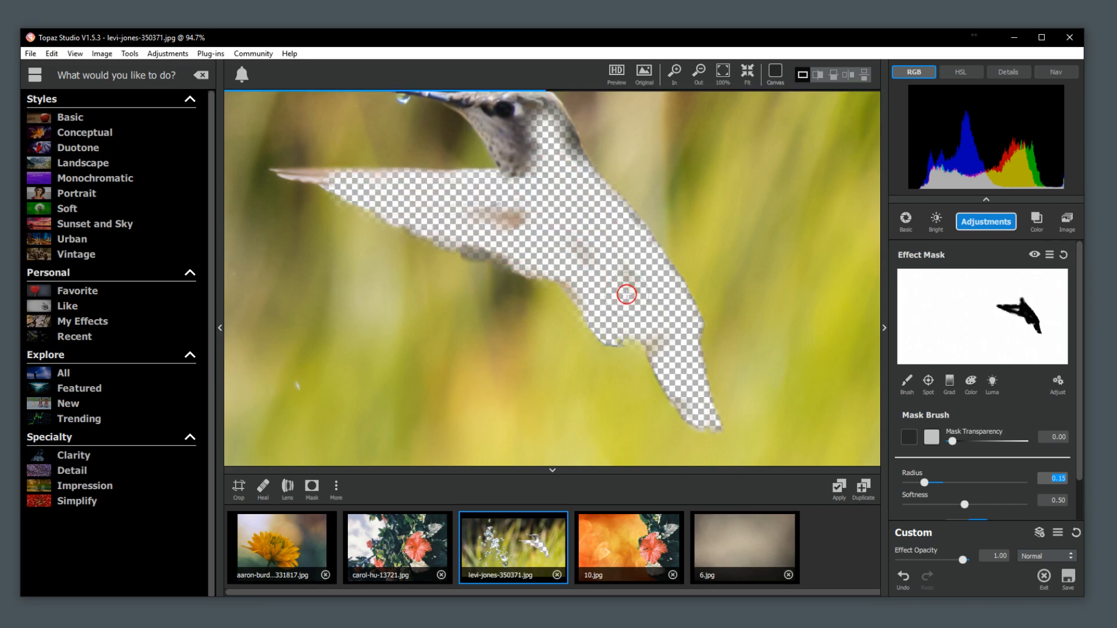
pyautogui.moveTo(520, 253); pyautogui.dragTo(449, 217)
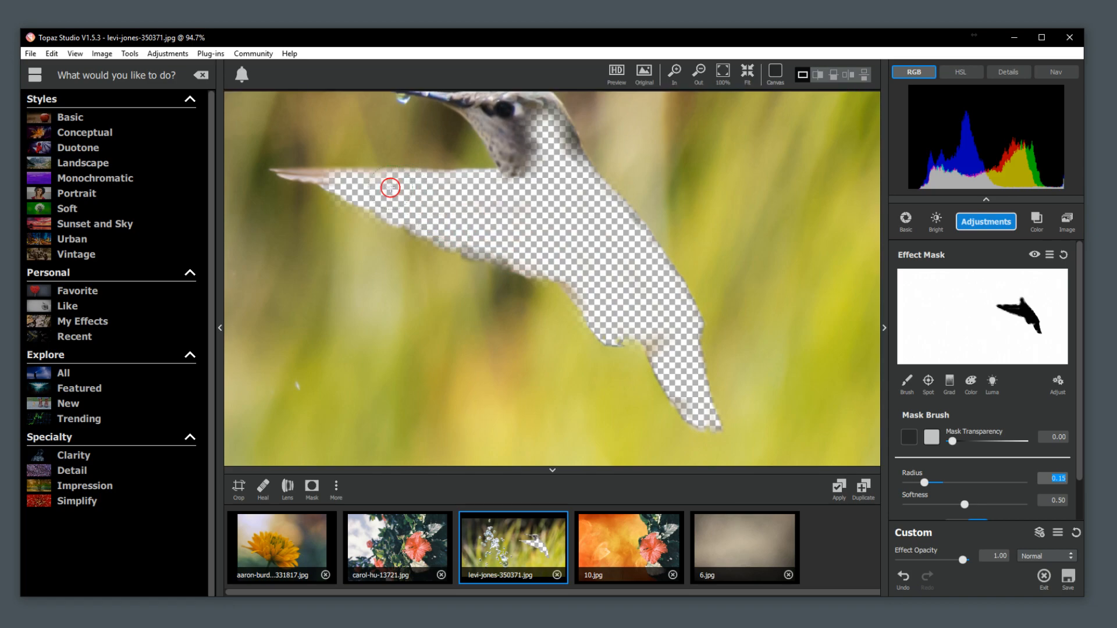
# Mask out the hummingbird's head up to the base of the beak.
pyautogui.press('space')
pyautogui.moveTo(534, 165)
pyautogui.mouseDown()
pyautogui.moveTo(612, 349)
pyautogui.moveTo(608, 328)
pyautogui.moveTo(531, 267)
pyautogui.moveTo(568, 257)
pyautogui.moveTo(611, 267)
pyautogui.moveTo(653, 328)
pyautogui.moveTo(646, 344)
pyautogui.moveTo(601, 364)
pyautogui.moveTo(524, 250)
pyautogui.mouseUp()
pyautogui.scroll(3, 588, 315)
pyautogui.scroll(1, 578, 321)
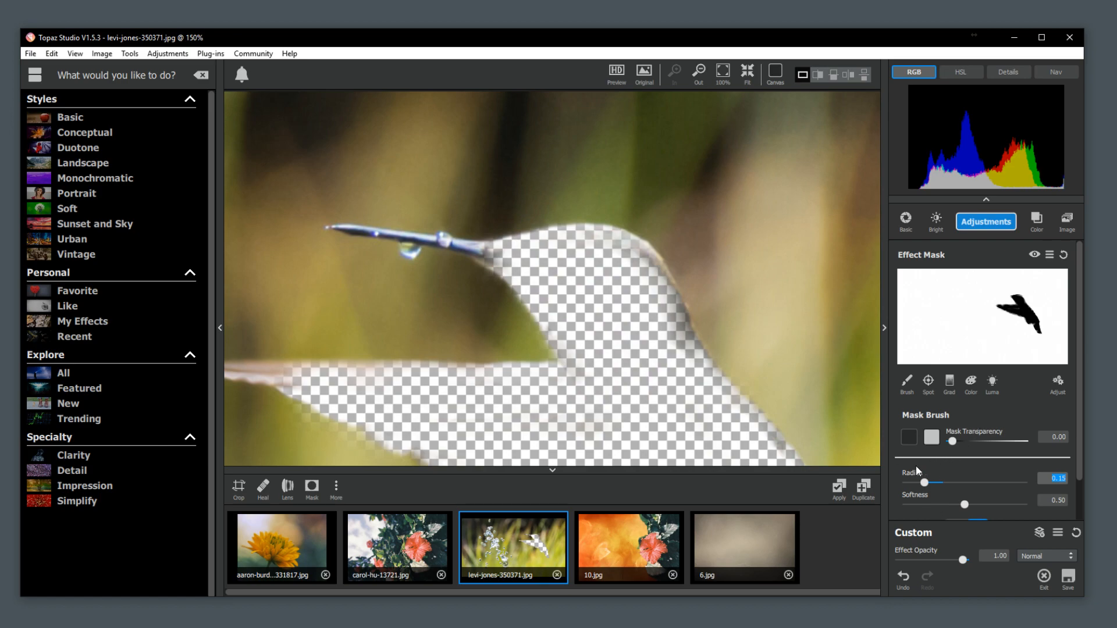
# Reduce the brush radius to 0.03 and mask out the hummingbird's beak along with its water drop.
pyautogui.moveTo(931, 487); pyautogui.dragTo(911, 485)
pyautogui.moveTo(487, 249)
pyautogui.mouseDown()
pyautogui.moveTo(340, 229)
pyautogui.moveTo(411, 245)
pyautogui.mouseUp()
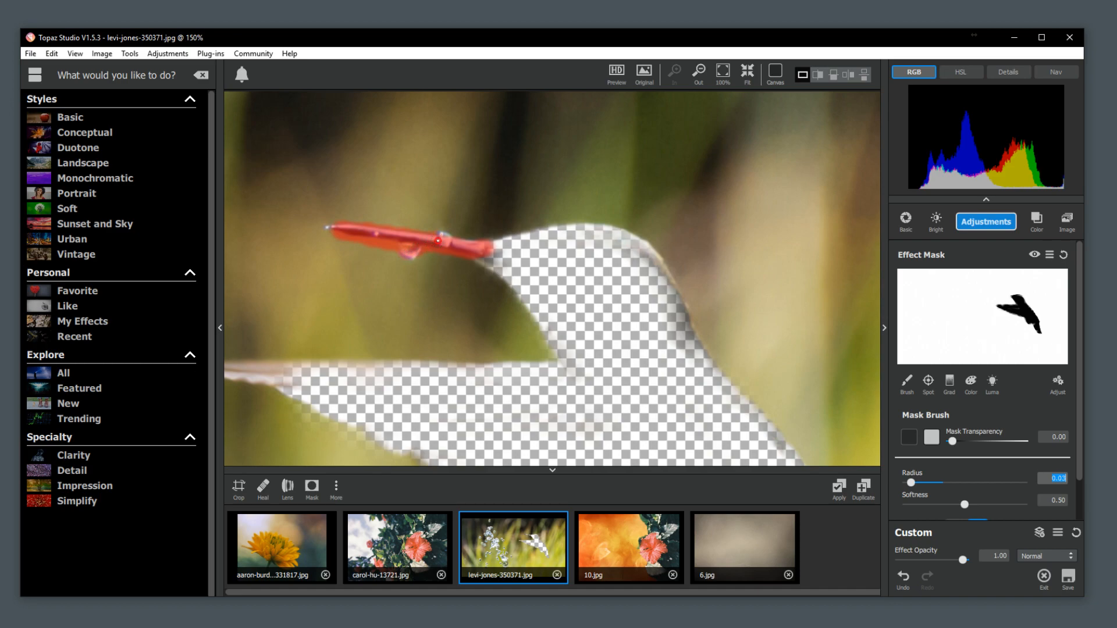
pyautogui.moveTo(415, 248); pyautogui.dragTo(420, 249)
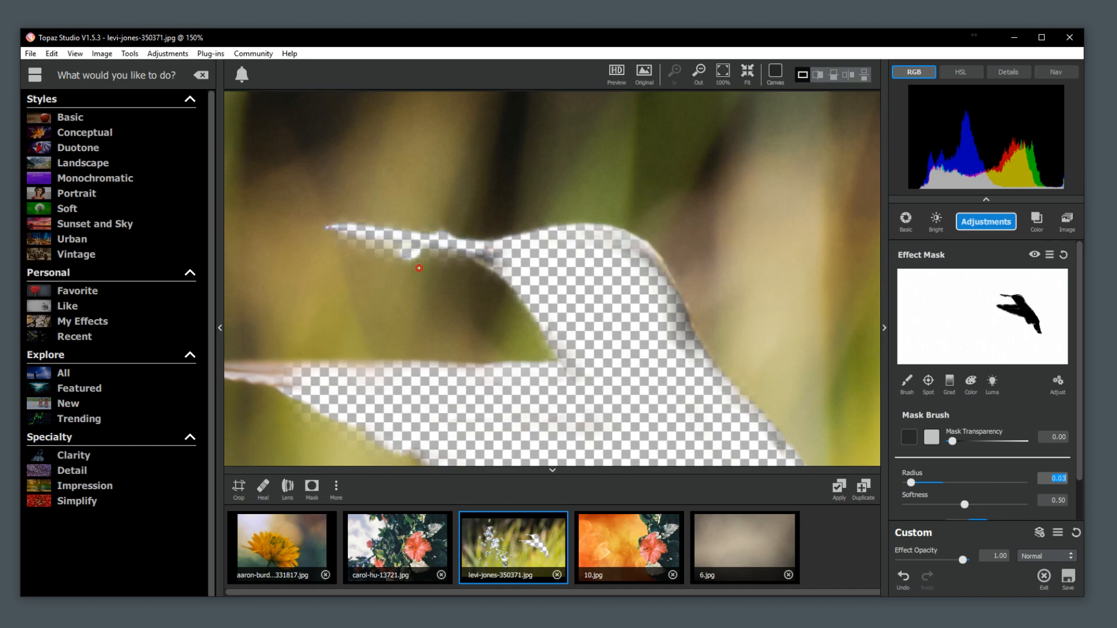
# Mask out the wing tip and brush back the spill above its upper edge at mask transparency 1.00.
pyautogui.press('space')
pyautogui.moveTo(370, 374)
pyautogui.mouseDown()
pyautogui.moveTo(597, 330)
pyautogui.moveTo(452, 328)
pyautogui.moveTo(495, 320)
pyautogui.moveTo(486, 335)
pyautogui.mouseUp()
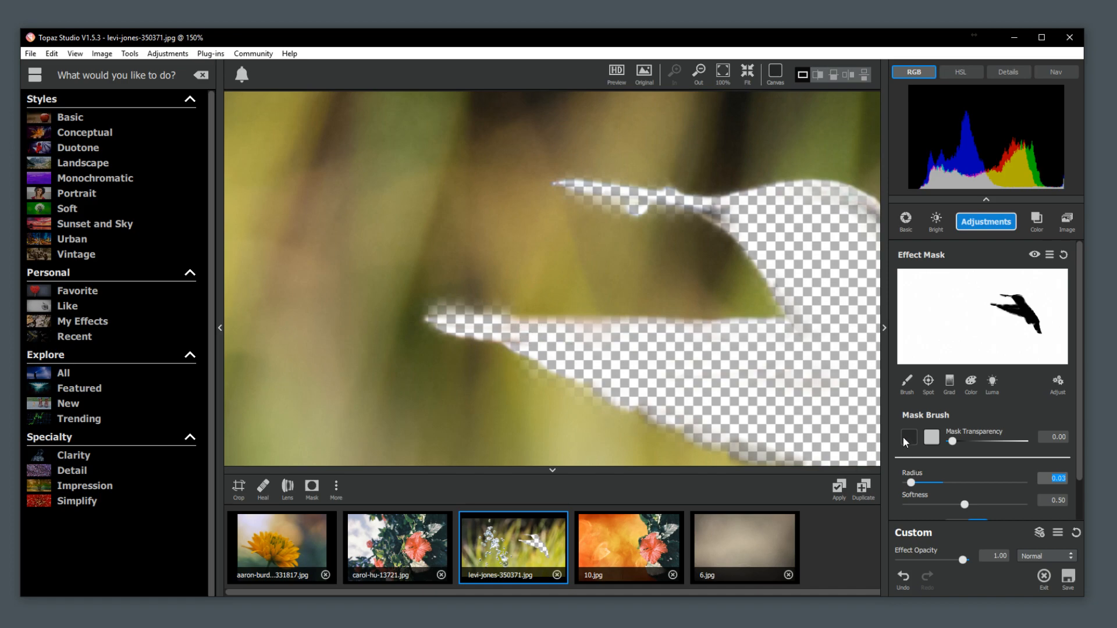
pyautogui.moveTo(950, 442); pyautogui.dragTo(1038, 445)
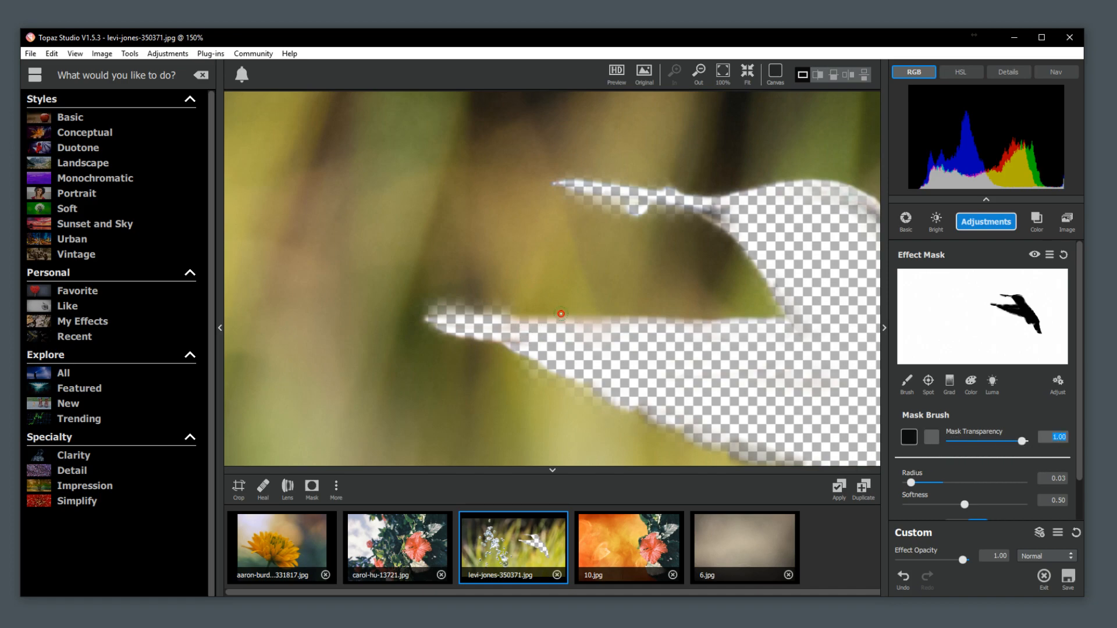
pyautogui.moveTo(520, 299)
pyautogui.mouseDown()
pyautogui.moveTo(410, 309)
pyautogui.moveTo(541, 309)
pyautogui.mouseUp()
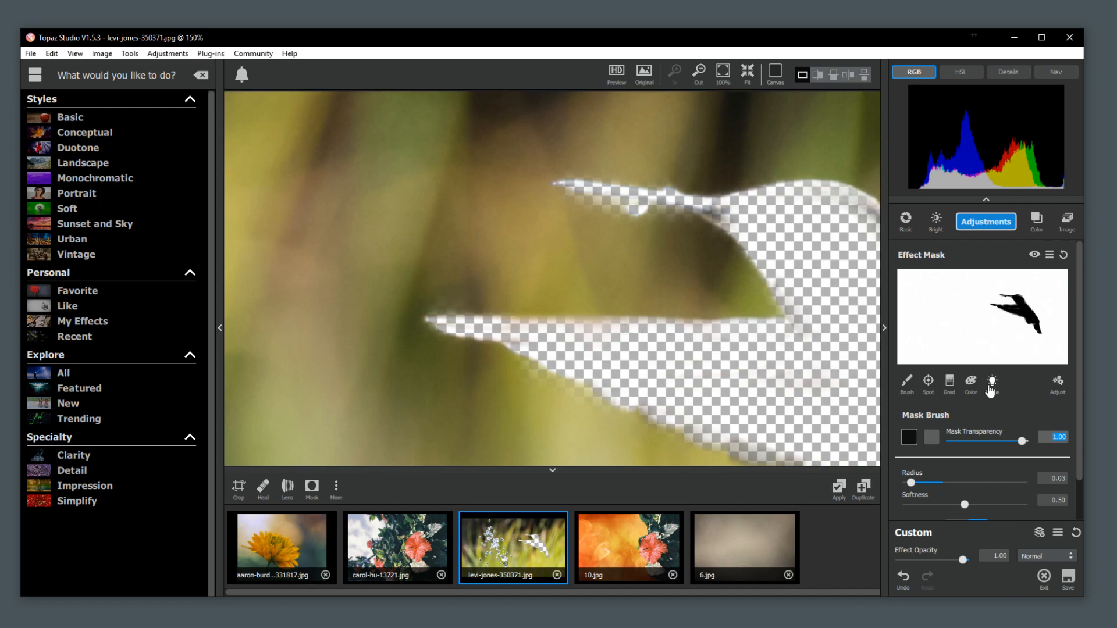
# Invert the effect mask so only the hummingbird is kept.
pyautogui.click(1050, 257)
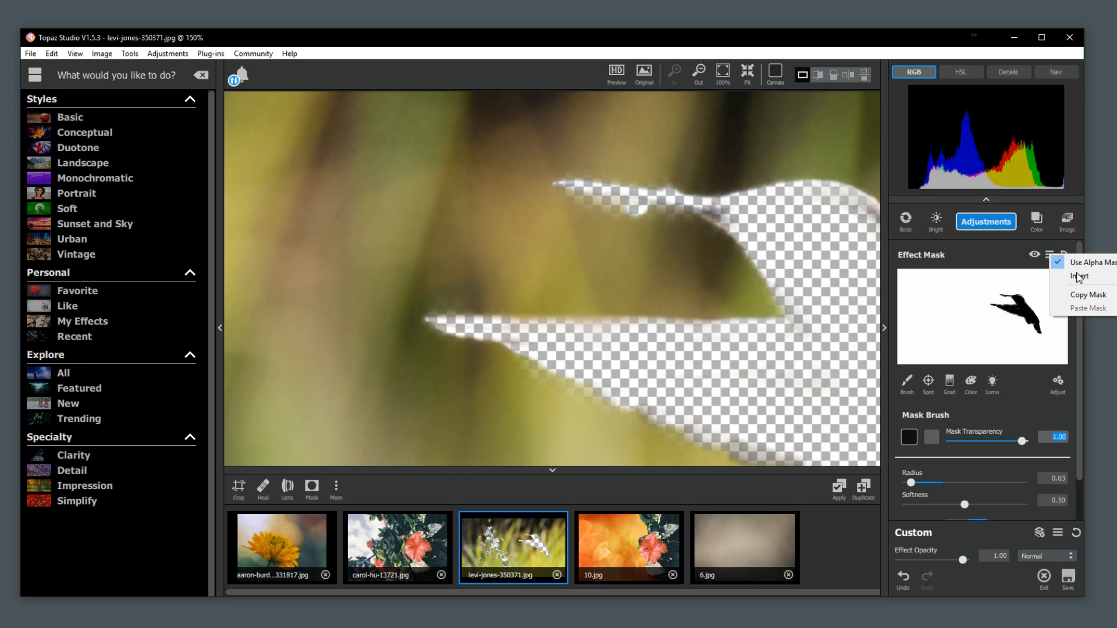
pyautogui.click(1078, 276)
pyautogui.moveTo(755, 368); pyautogui.dragTo(605, 244)
pyautogui.scroll(-5, 609, 246)
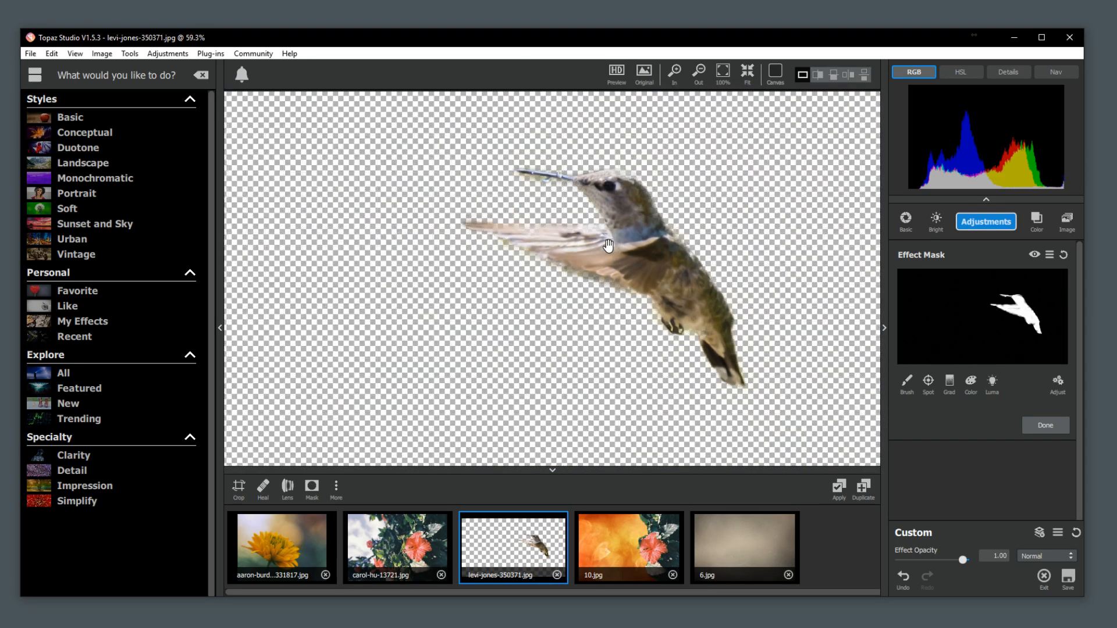
pyautogui.scroll(-2, 608, 245)
# Add the cut-out hummingbird to 10.jpg as an image layer, enlarged and placed on the orange area beside the hibiscus.
pyautogui.click(618, 546)
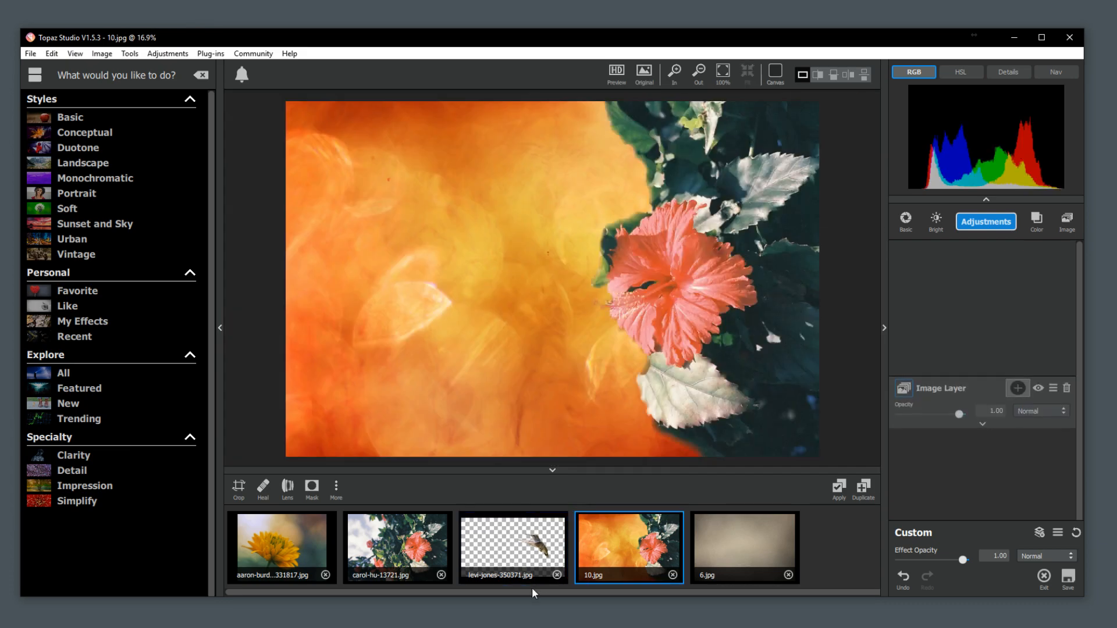
pyautogui.moveTo(524, 553); pyautogui.dragTo(960, 429)
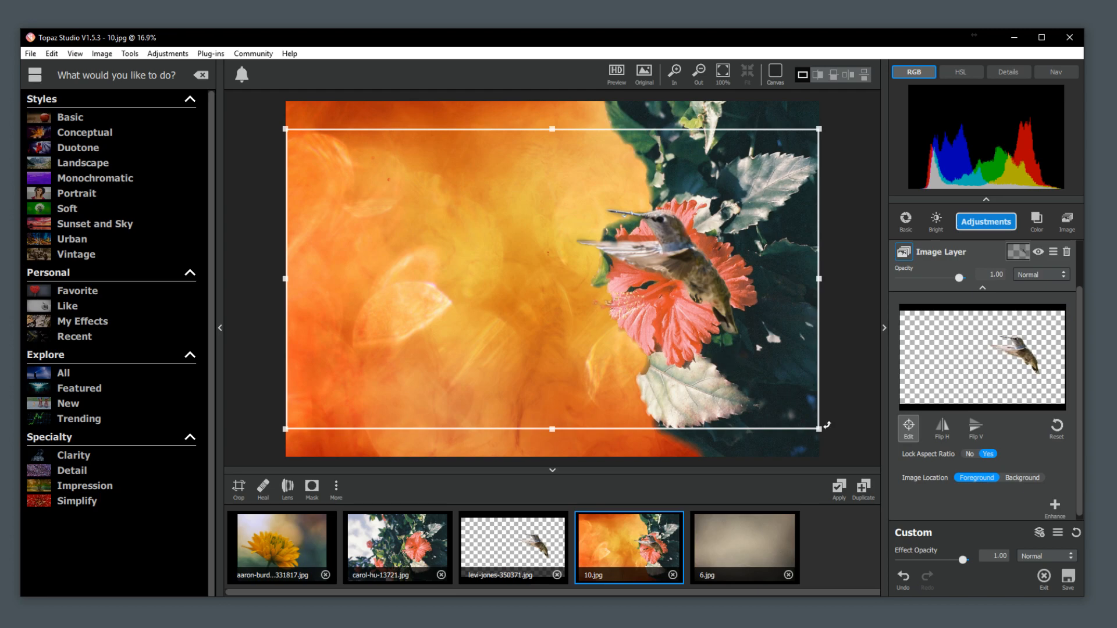
pyautogui.moveTo(821, 430); pyautogui.dragTo(933, 492)
pyautogui.moveTo(808, 325); pyautogui.dragTo(528, 313)
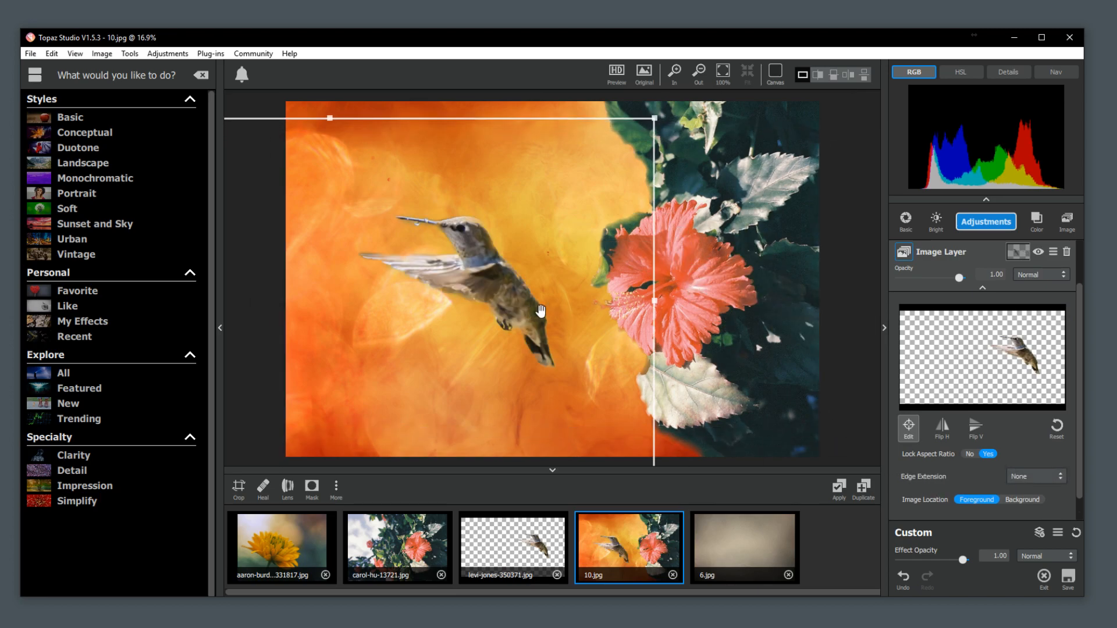
# Flip the hummingbird layer horizontally and position the bird facing the hibiscus, with its wing tip near the flower.
pyautogui.click(948, 438)
pyautogui.moveTo(507, 382); pyautogui.dragTo(800, 371)
pyautogui.moveTo(562, 303); pyautogui.dragTo(553, 261)
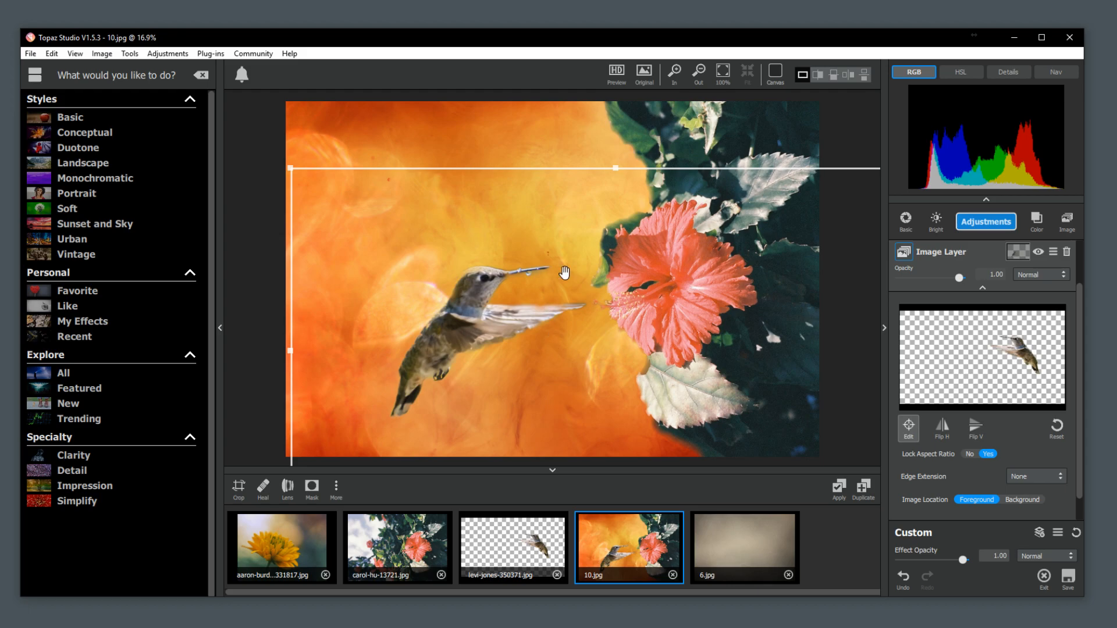
pyautogui.click(909, 428)
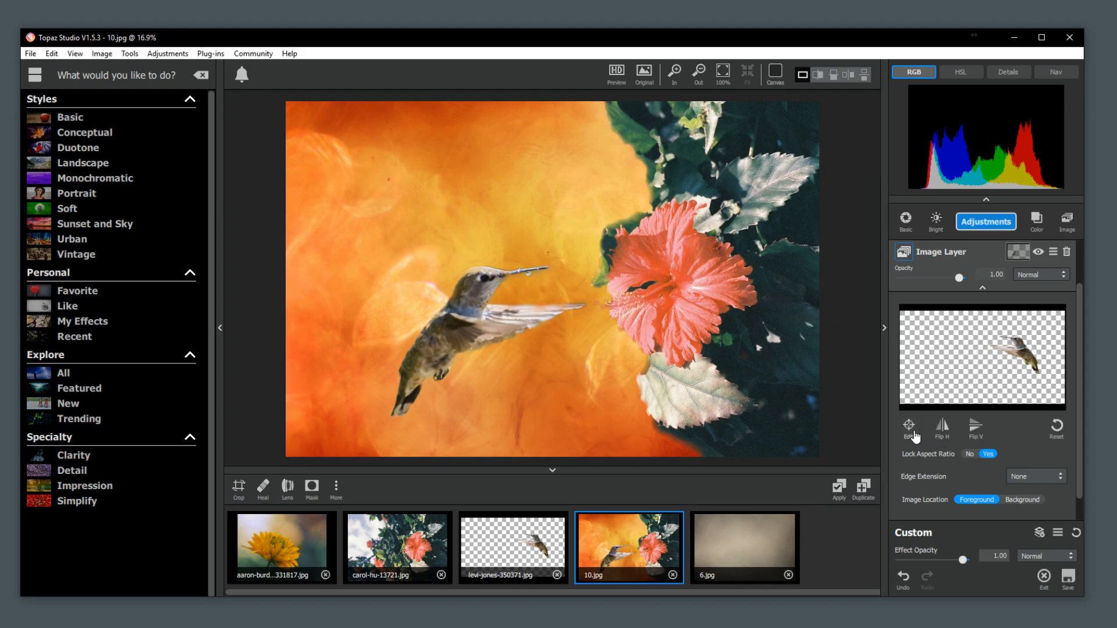
# Try brushing out part of the hummingbird's head on its layer mask at transparency 0.00, and undo it.
pyautogui.click(1019, 251)
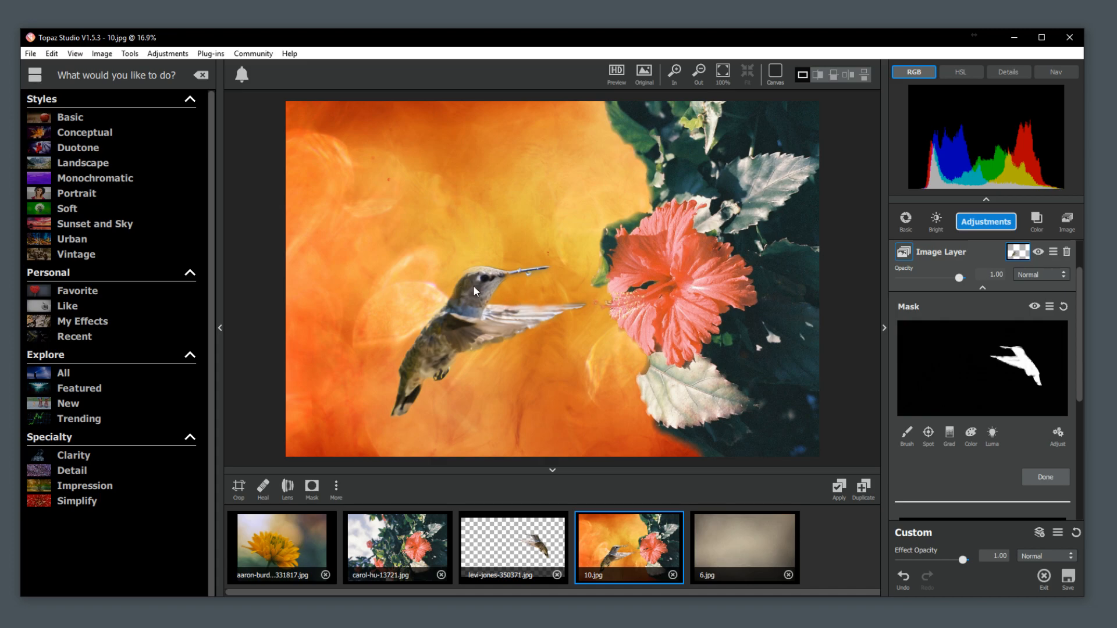
pyautogui.click(907, 433)
pyautogui.moveTo(472, 294); pyautogui.dragTo(473, 286)
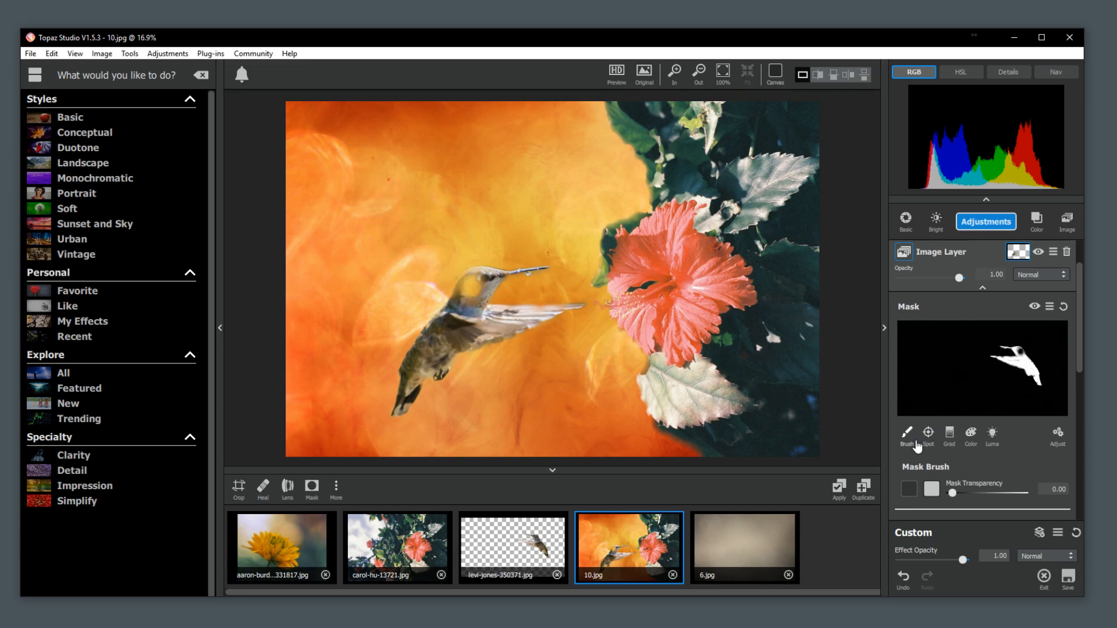
pyautogui.click(904, 577)
# Brush over the hummingbird's body, wing and head on the layer mask at transparency 1.00.
pyautogui.click(926, 489)
pyautogui.moveTo(470, 303)
pyautogui.mouseDown()
pyautogui.moveTo(432, 334)
pyautogui.moveTo(463, 323)
pyautogui.moveTo(437, 329)
pyautogui.moveTo(425, 371)
pyautogui.mouseUp()
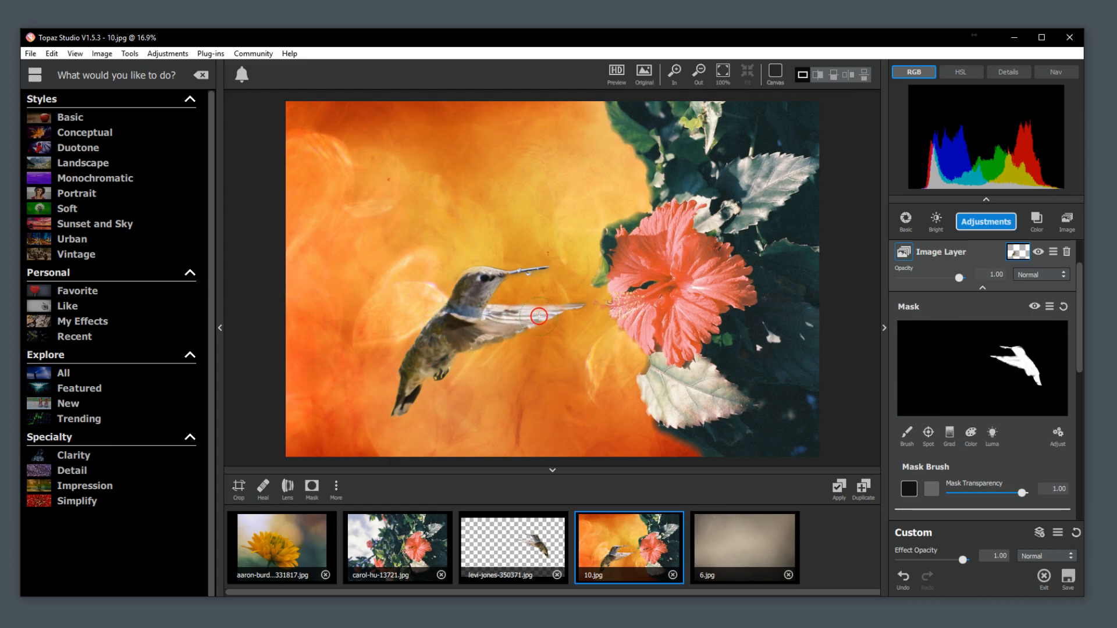
pyautogui.click(470, 333)
pyautogui.click(468, 282)
pyautogui.click(475, 278)
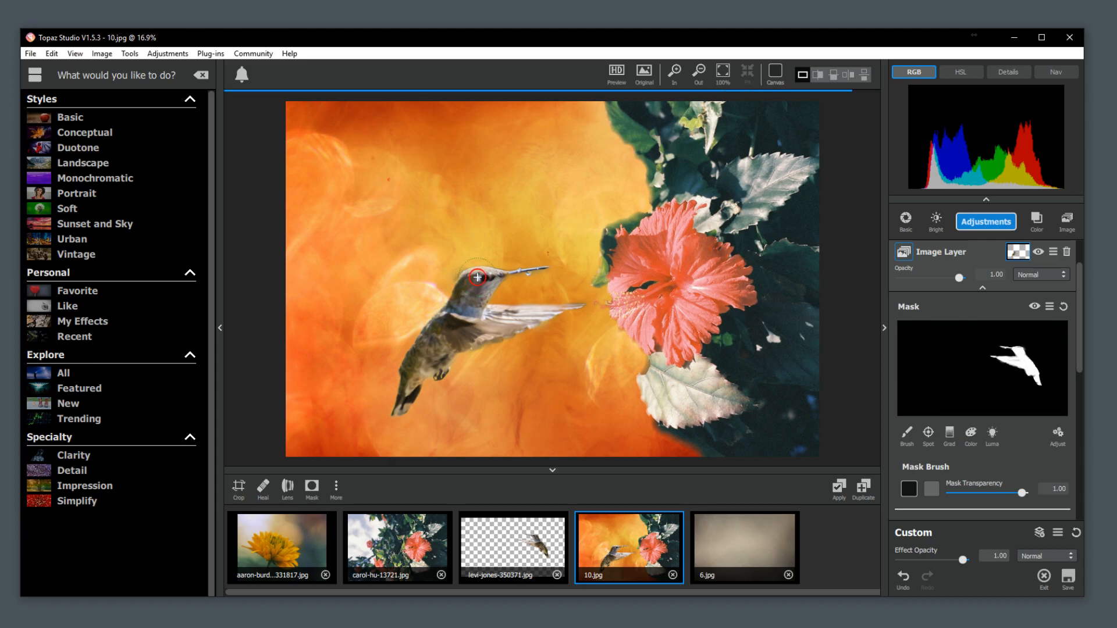
pyautogui.scroll(-2, 429, 384)
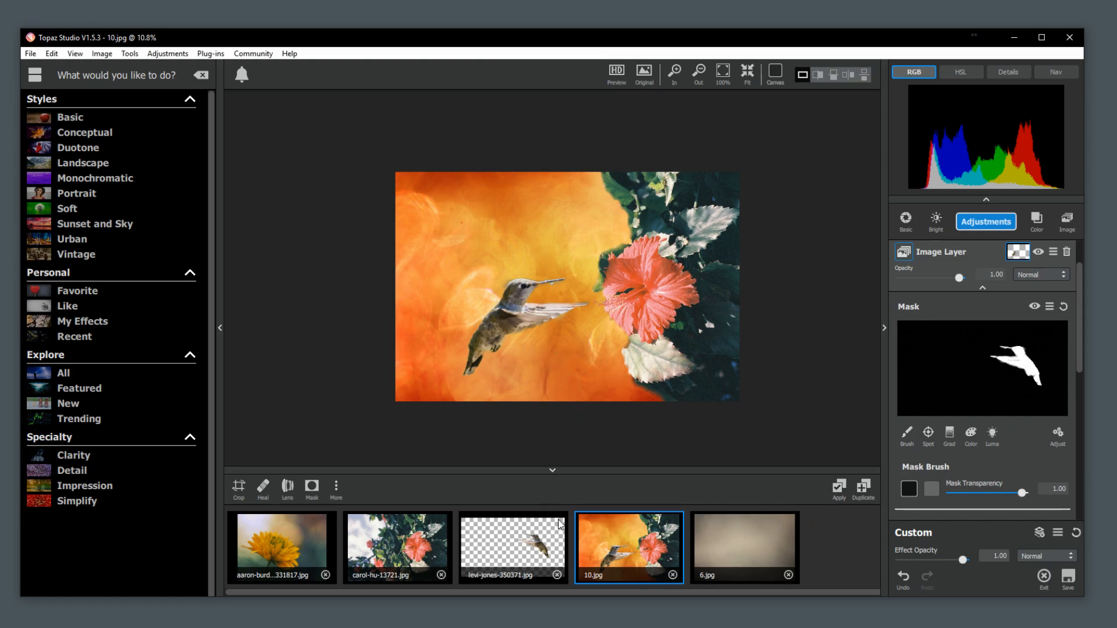
# Copy all adjustments from 10.jpg and paste them onto the texture 6.jpg.
pyautogui.click(983, 287)
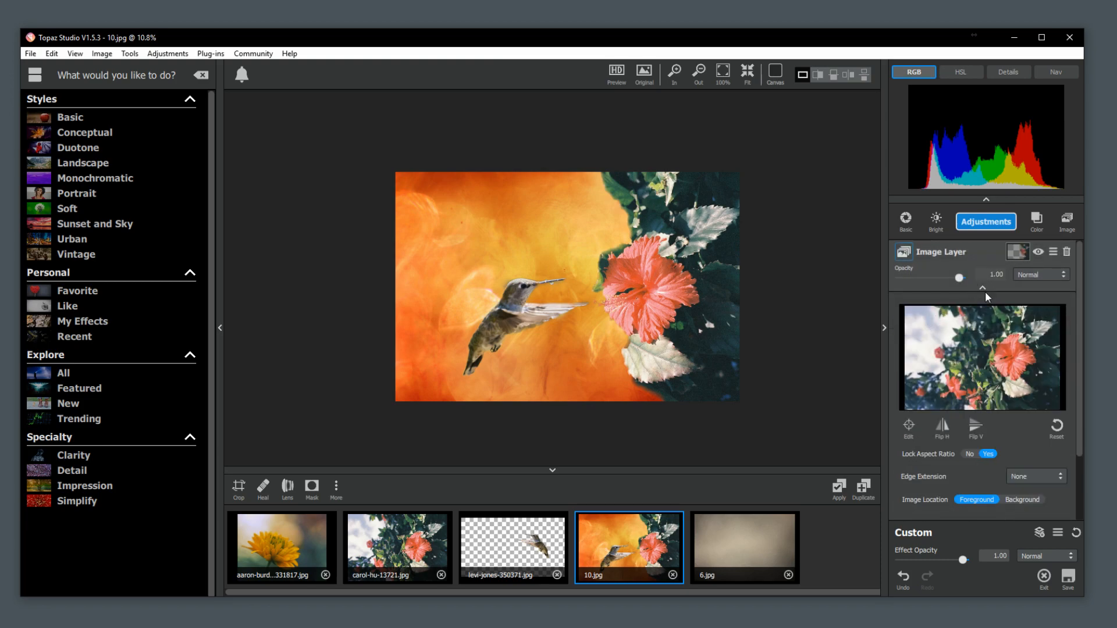
pyautogui.scroll(-1, 937, 451)
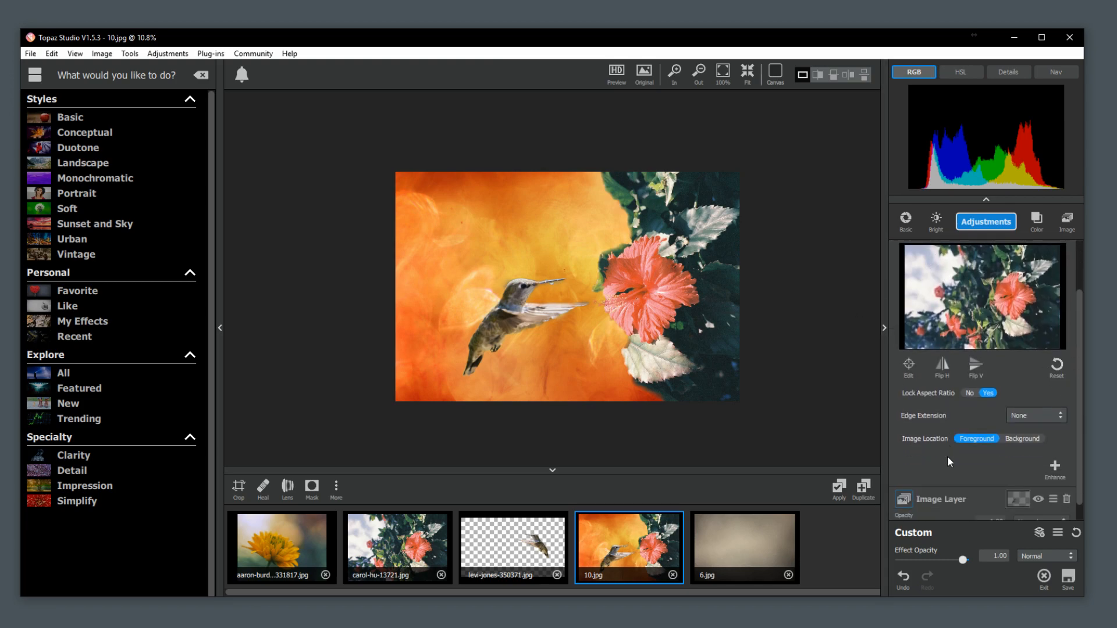
pyautogui.click(1058, 532)
pyautogui.click(731, 545)
pyautogui.click(1066, 535)
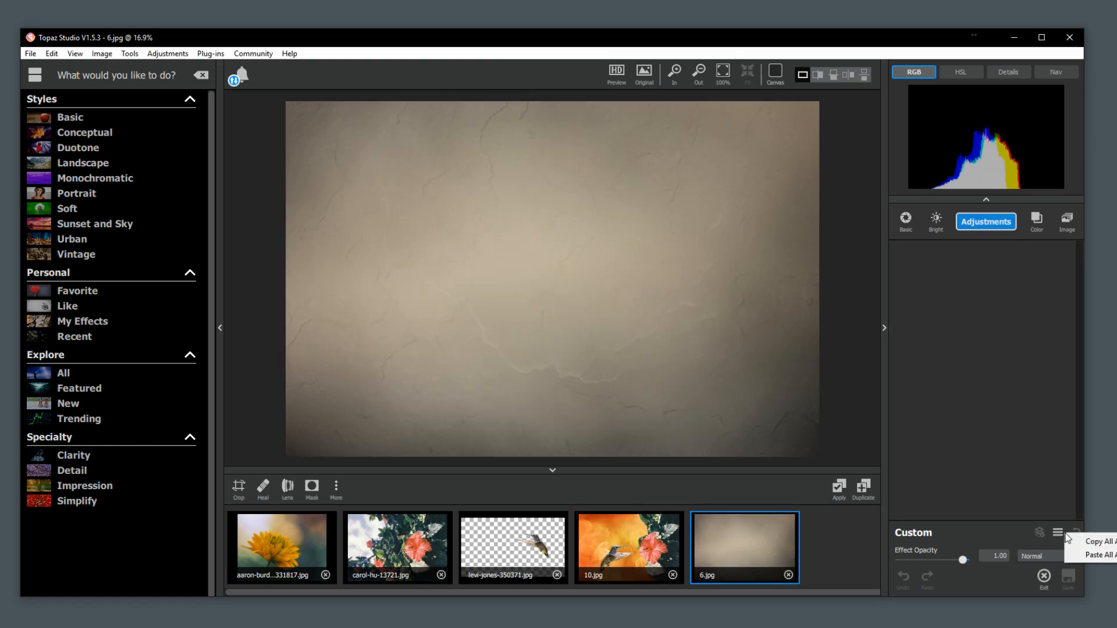
pyautogui.click(1081, 553)
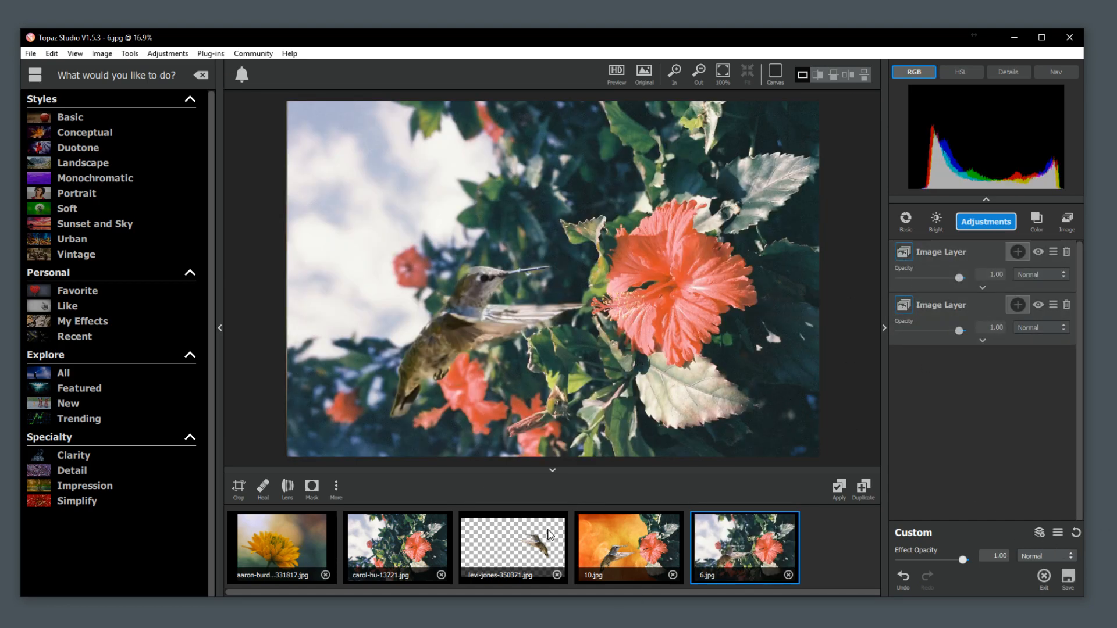
# Compare the pasted result with 10.jpg and delete both pasted image layers from 6.jpg.
pyautogui.click(617, 553)
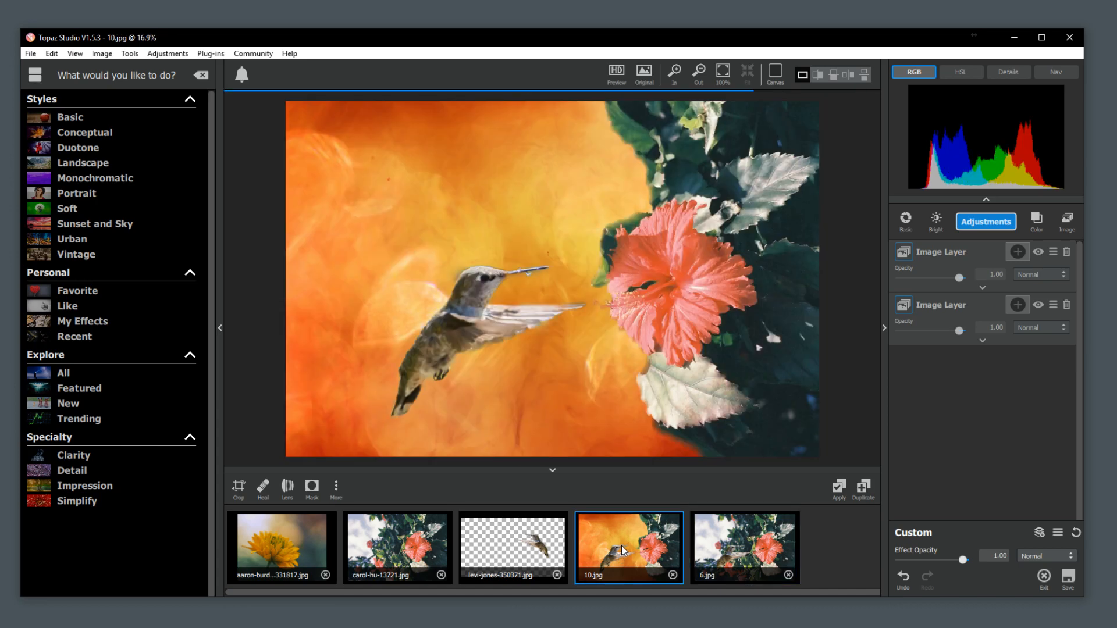
pyautogui.click(982, 289)
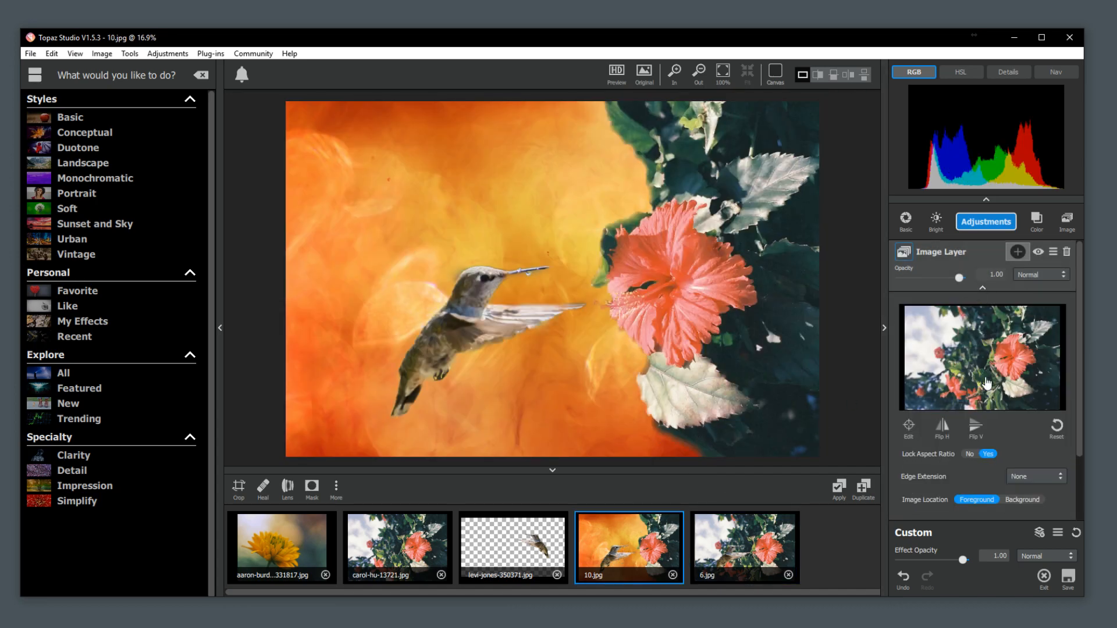
pyautogui.click(742, 560)
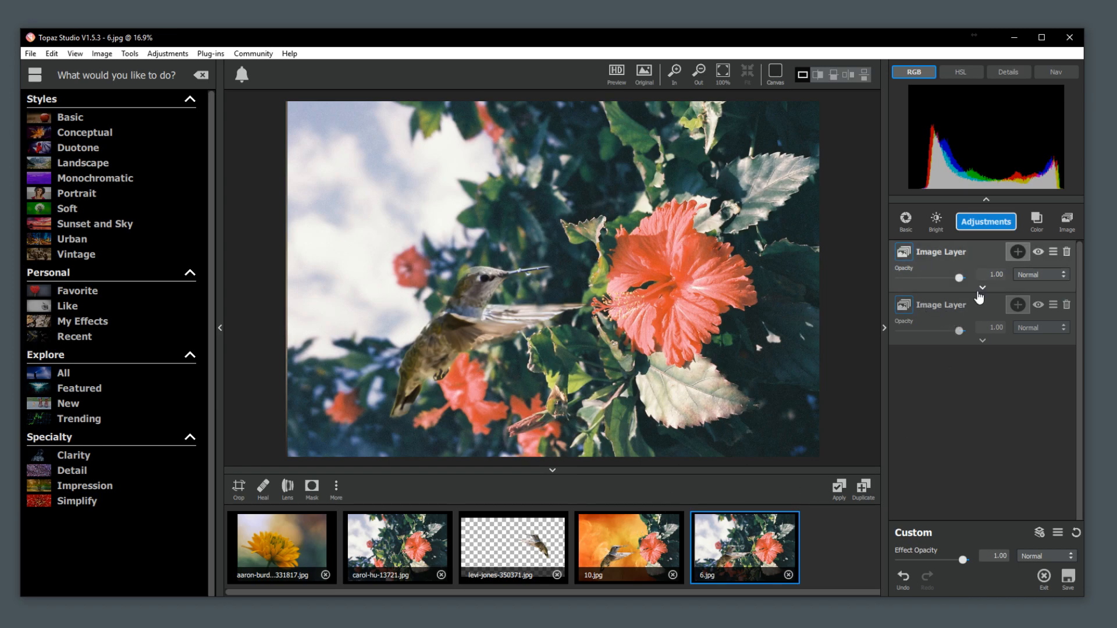
pyautogui.click(620, 532)
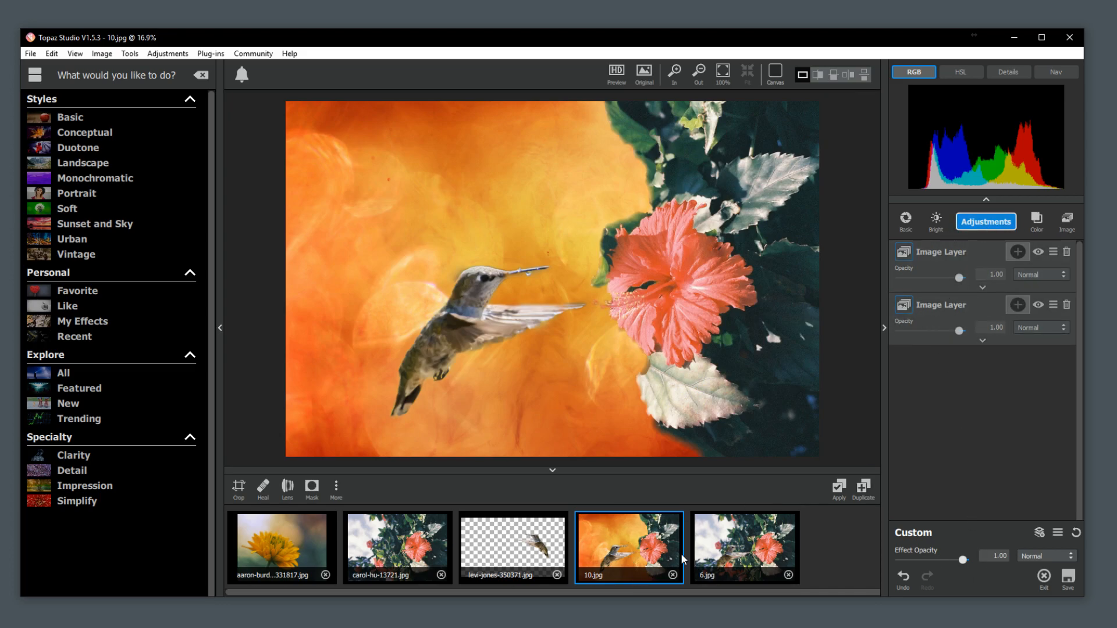
pyautogui.click(747, 549)
pyautogui.click(1067, 304)
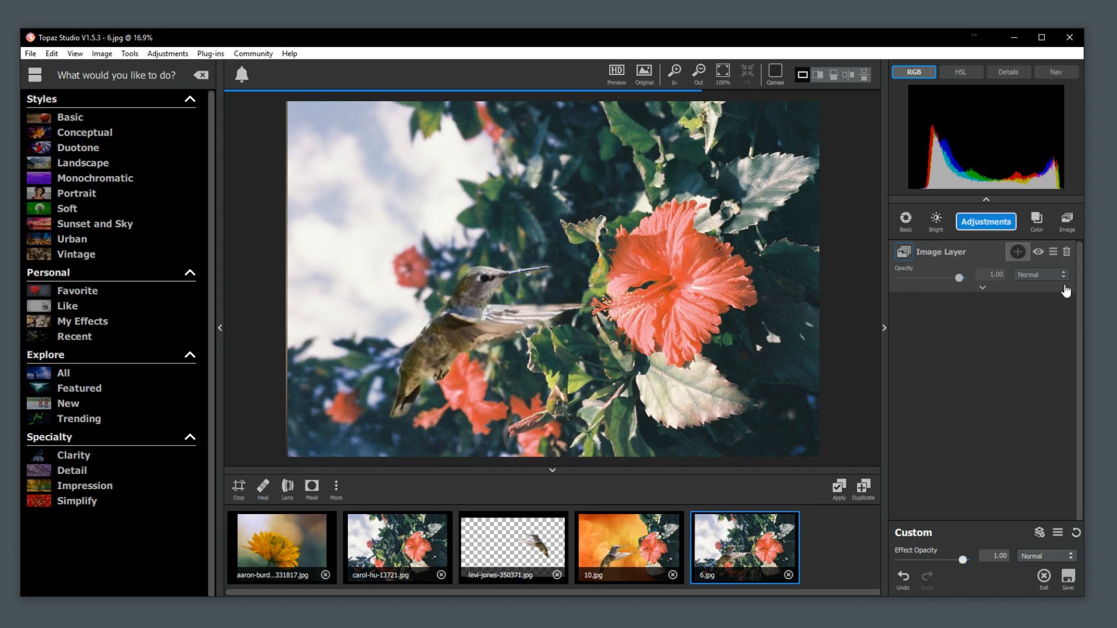
pyautogui.click(1067, 252)
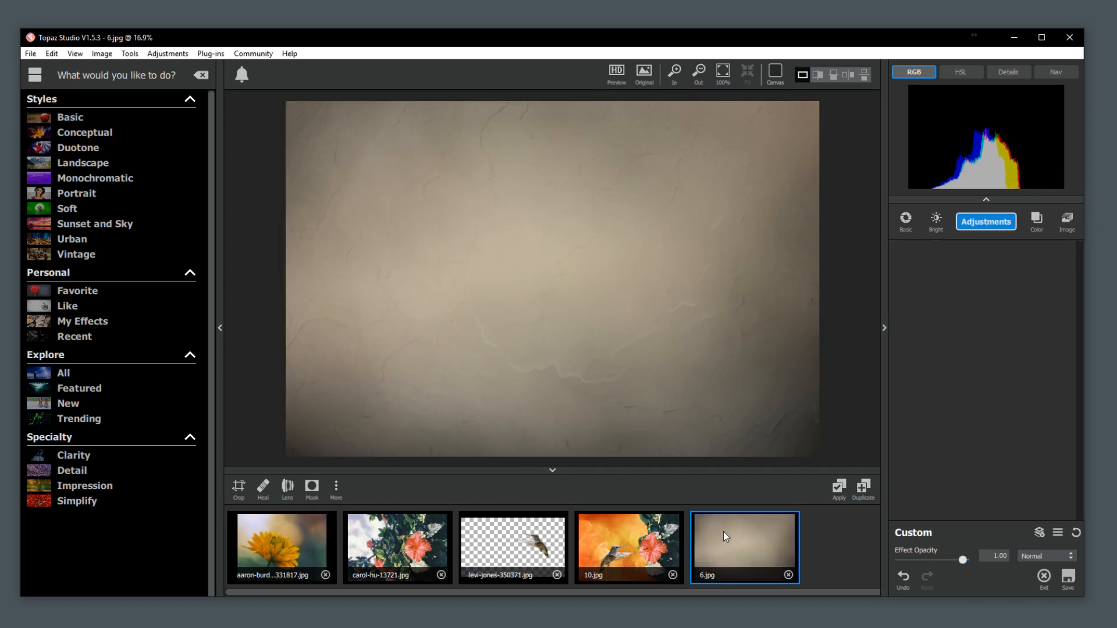
# Add the texture 6.jpg to 10.jpg as an image layer and enlarge it slightly beyond the canvas.
pyautogui.click(621, 551)
pyautogui.moveTo(752, 552); pyautogui.dragTo(972, 421)
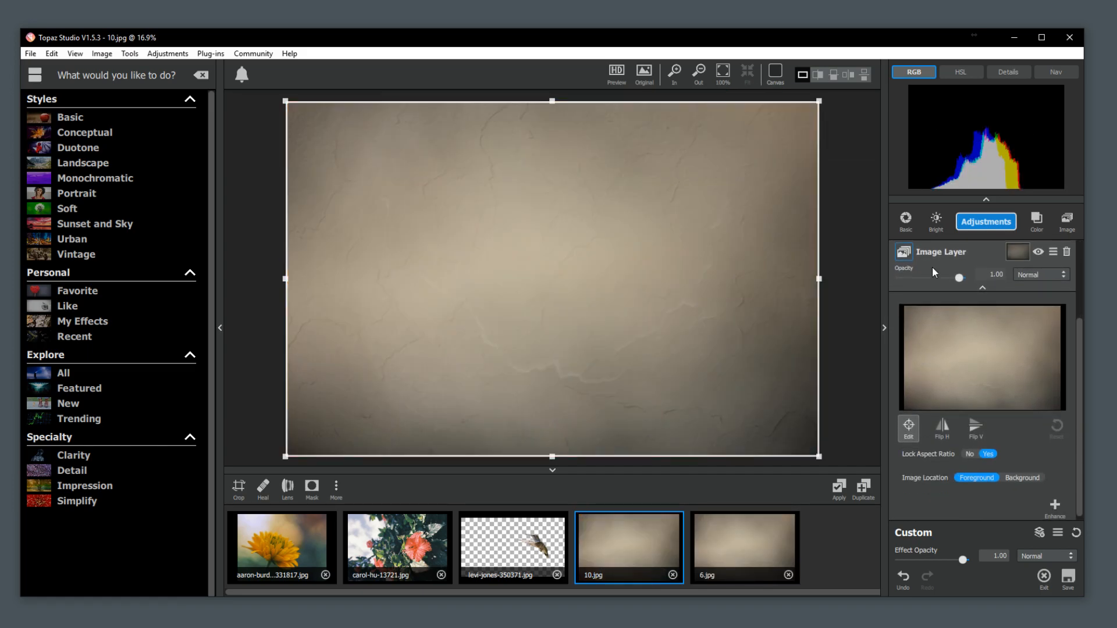
pyautogui.moveTo(814, 458); pyautogui.dragTo(723, 394)
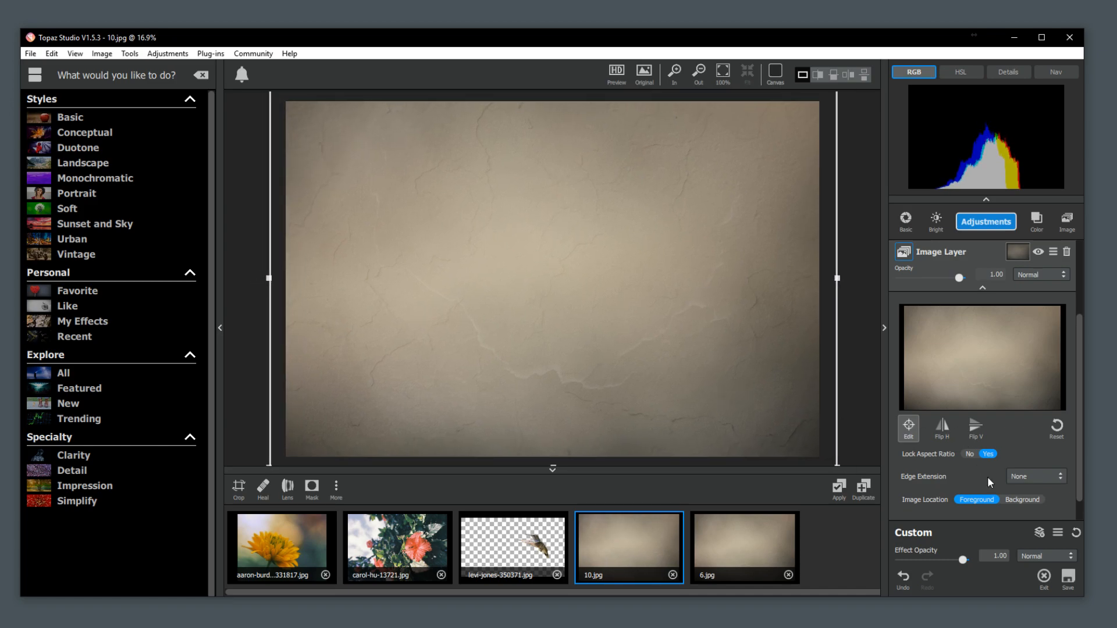
pyautogui.click(911, 429)
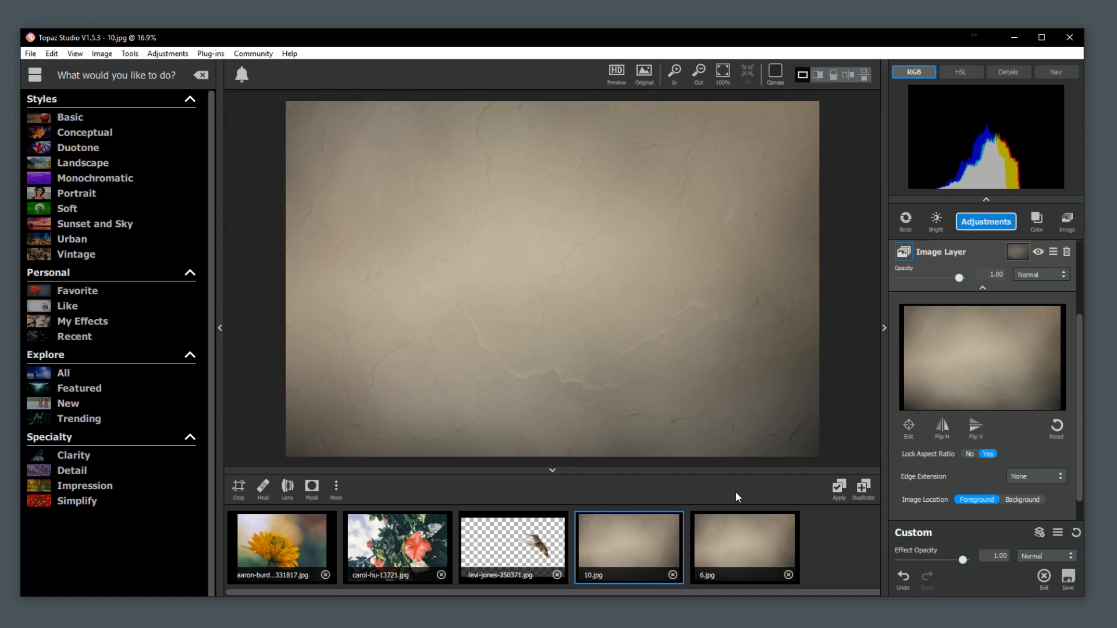
# Move the texture layer ahead of the hibiscus and hummingbird layers in the stack so it sits behind them.
pyautogui.scroll(3, 981, 273)
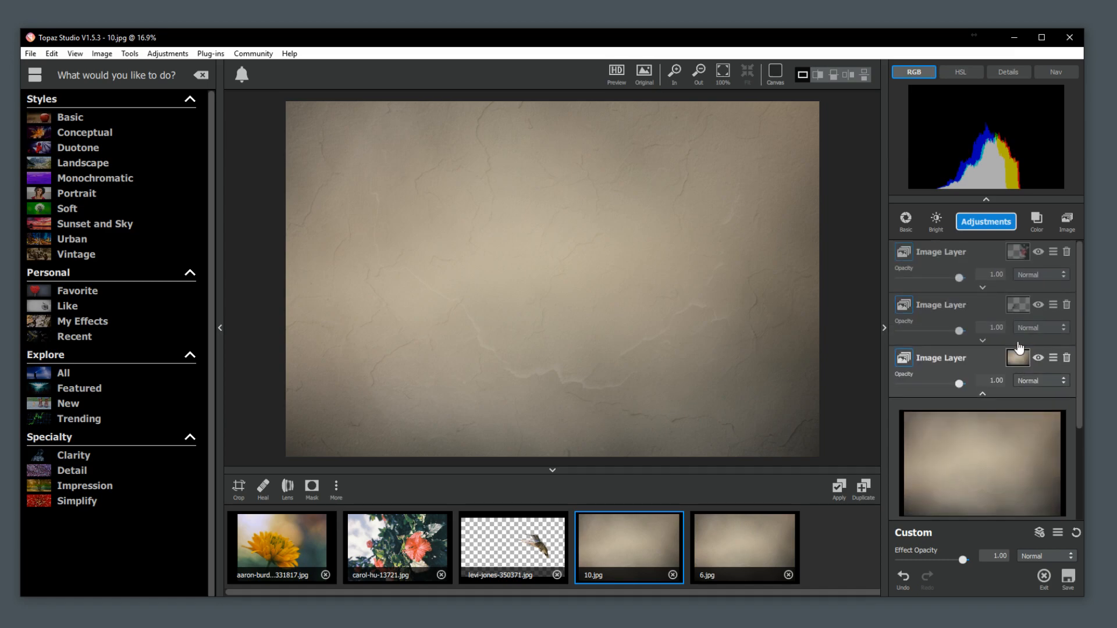
pyautogui.click(982, 393)
pyautogui.moveTo(949, 371); pyautogui.dragTo(945, 236)
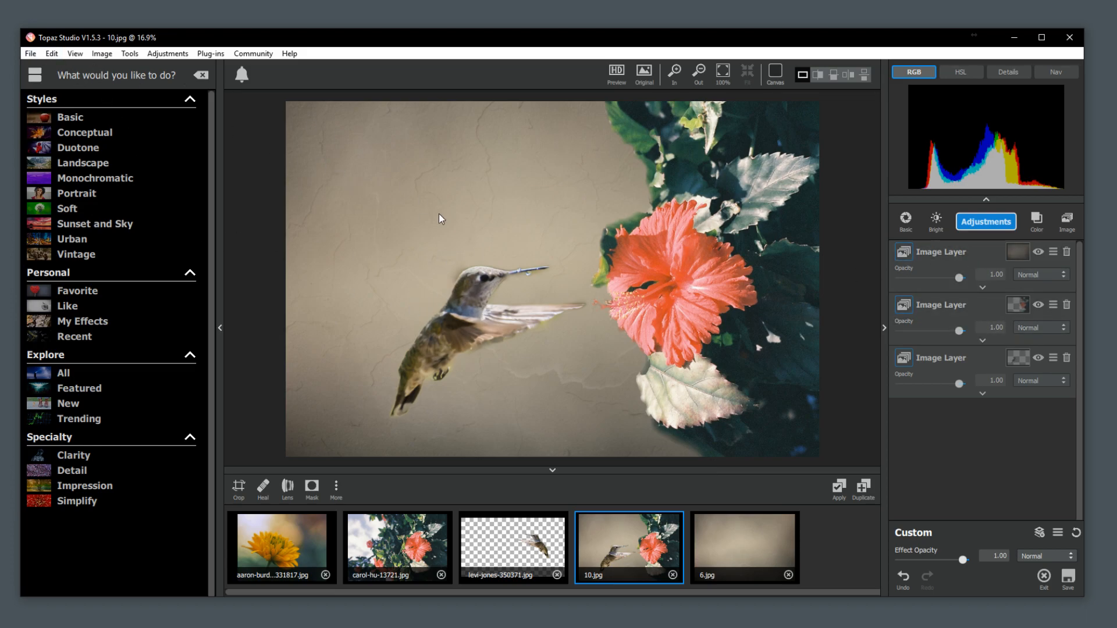
# Open the hummingbird layer's mask for editing and start its mask brush.
pyautogui.click(975, 399)
pyautogui.scroll(-3, 971, 459)
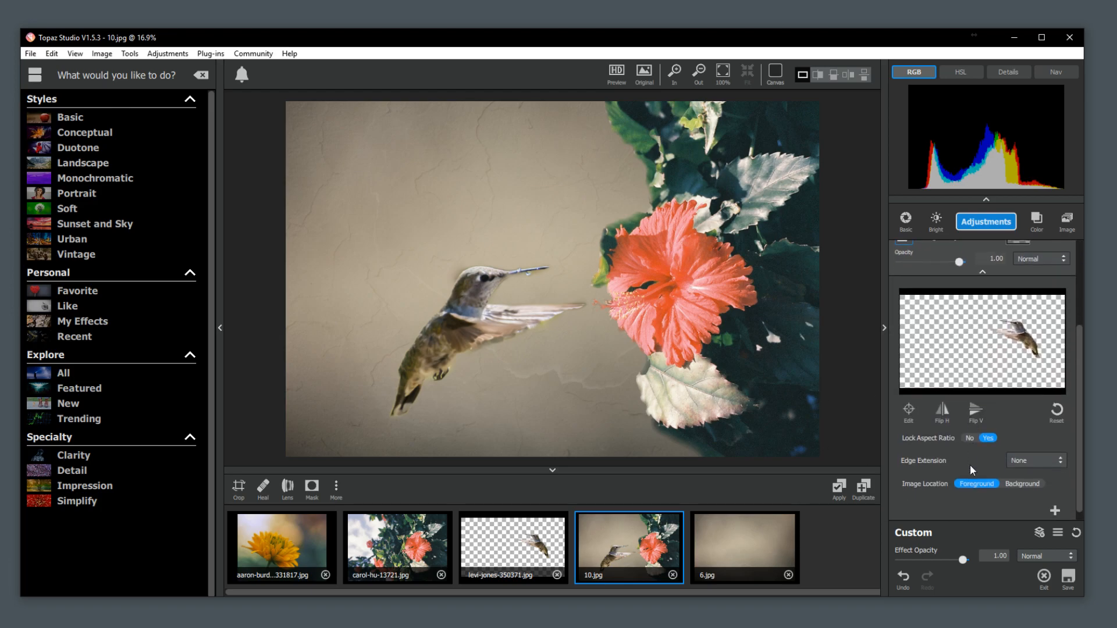
pyautogui.scroll(2, 1002, 333)
pyautogui.click(1019, 298)
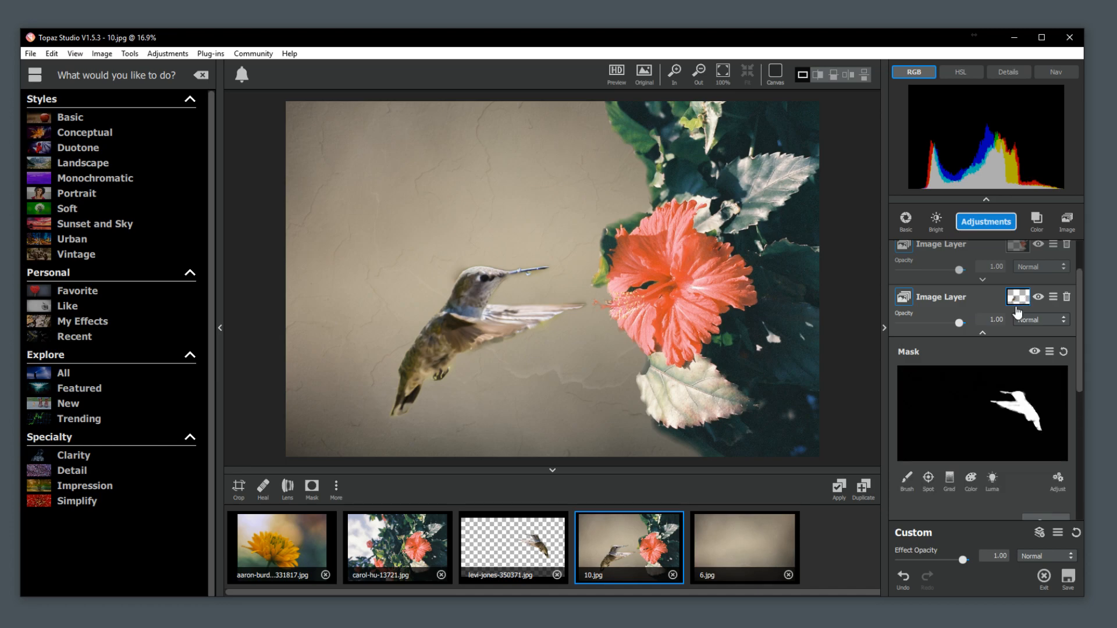
pyautogui.scroll(-2, 988, 403)
pyautogui.click(909, 406)
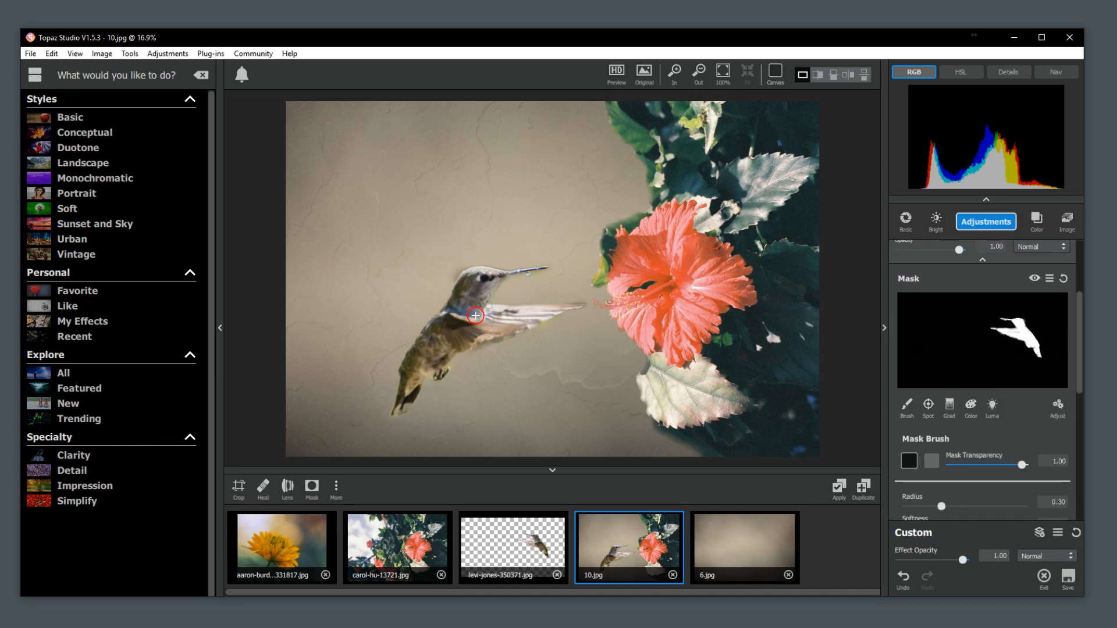
# Set the mask brush radius to 0.05 and paint along the lower edge of the hummingbird's wing at mask transparency 1.00.
pyautogui.scroll(1, 475, 314)
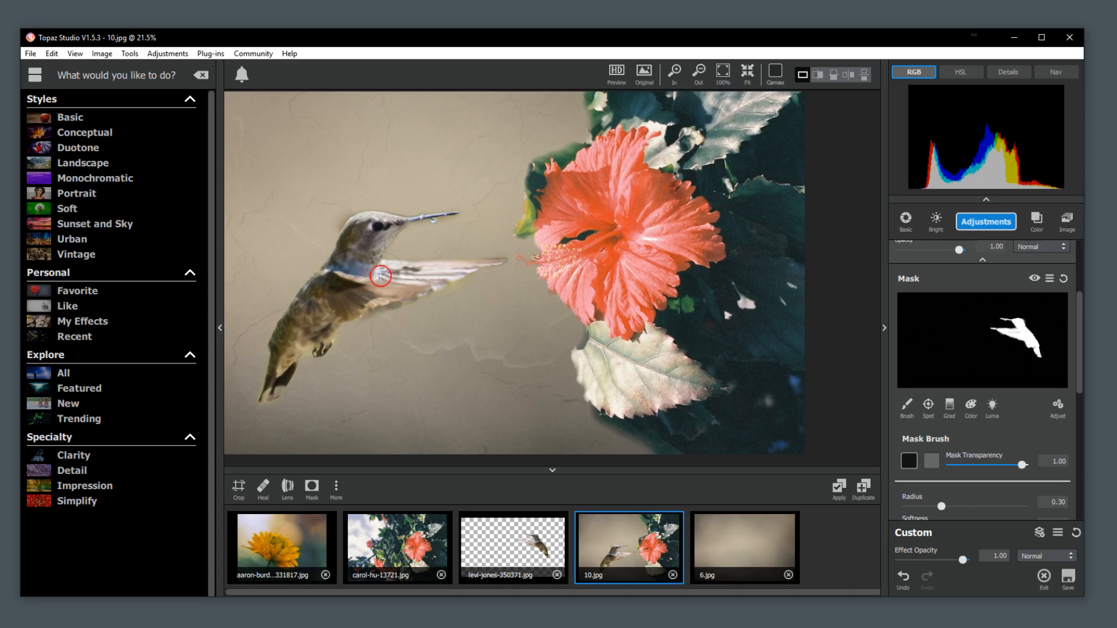
pyautogui.press('space')
pyautogui.press('space')
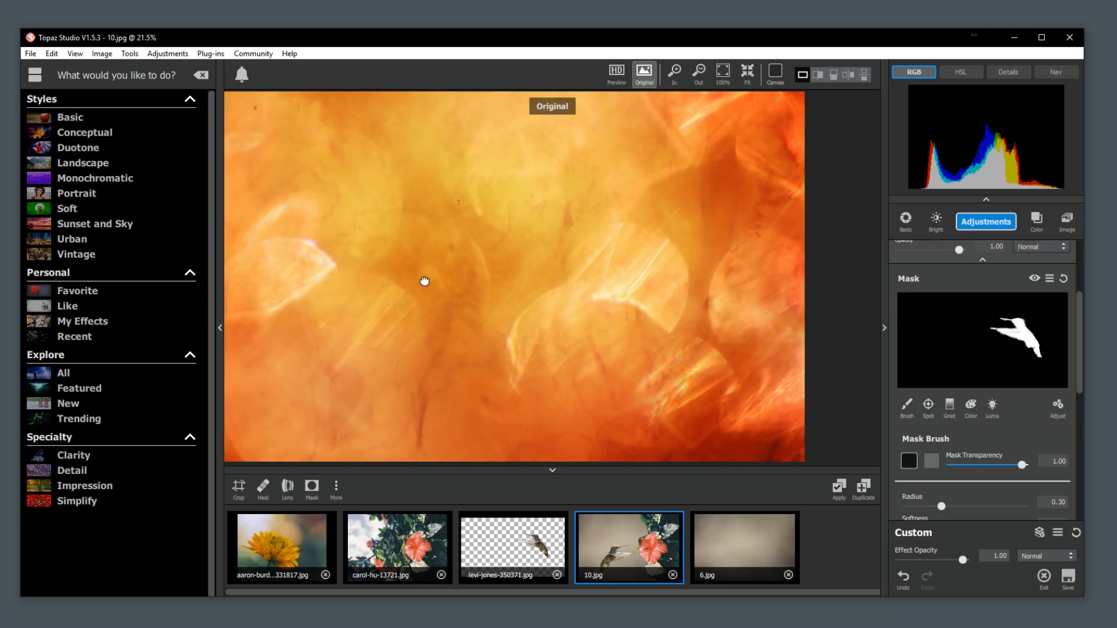
pyautogui.press('space')
pyautogui.scroll(2, 484, 302)
pyautogui.scroll(1, 459, 316)
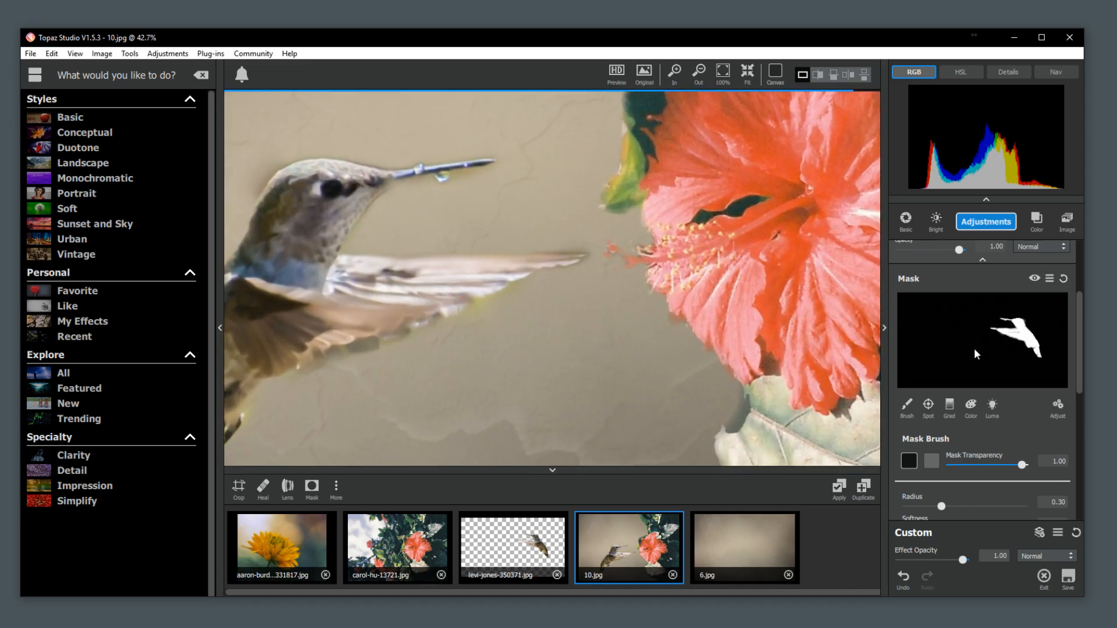
pyautogui.moveTo(948, 508); pyautogui.dragTo(911, 512)
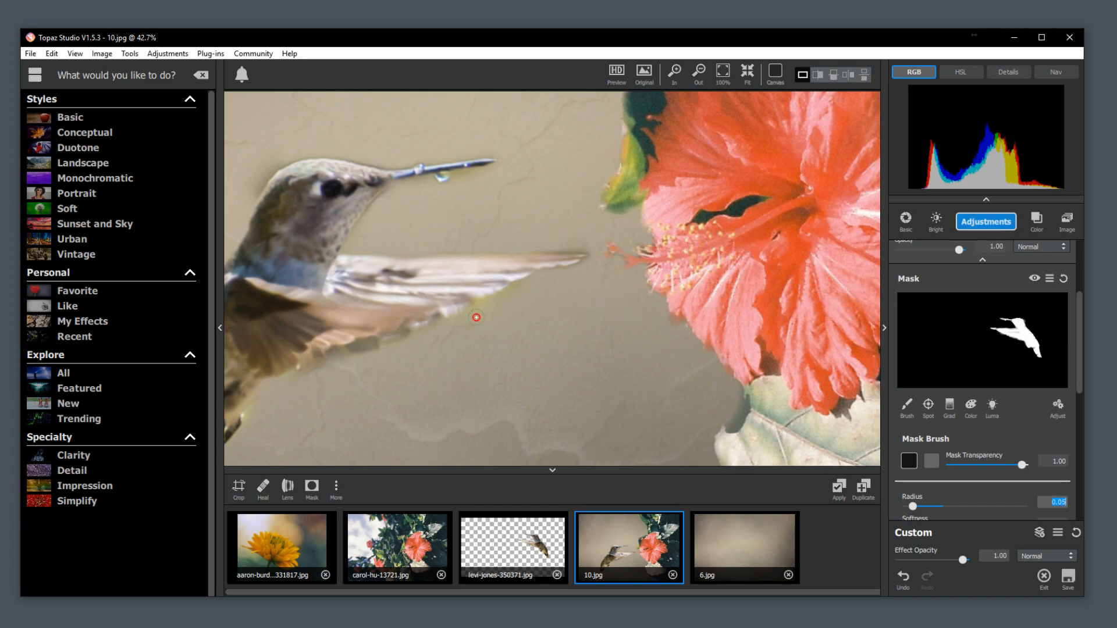
pyautogui.moveTo(470, 321)
pyautogui.mouseDown()
pyautogui.moveTo(528, 288)
pyautogui.moveTo(463, 327)
pyautogui.mouseUp()
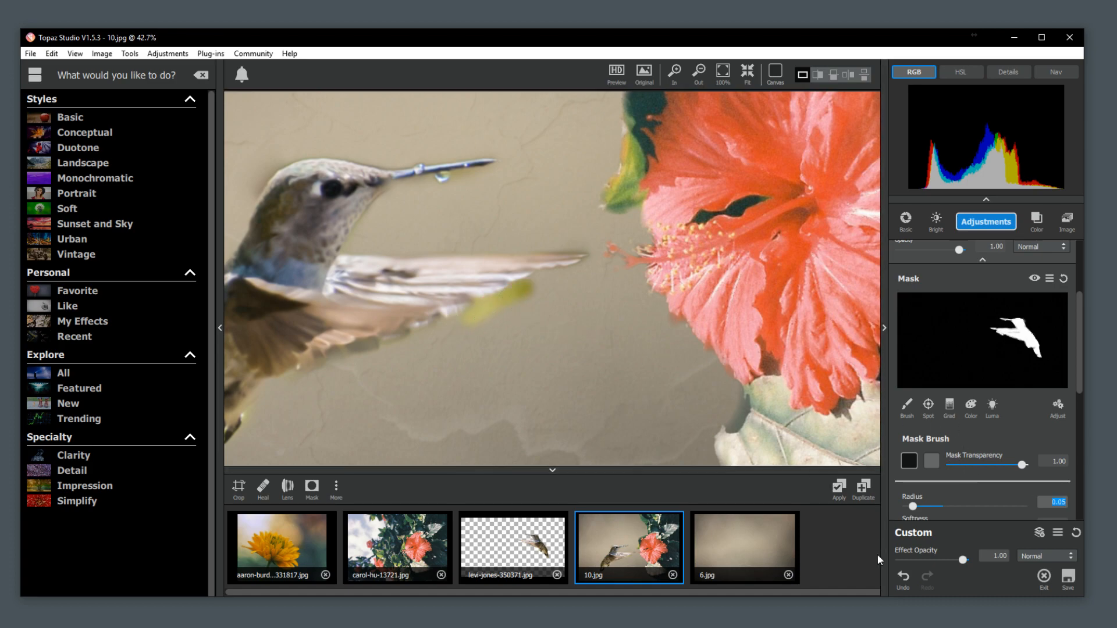
# Undo the recent changes and brush the background between the wing and the hibiscus on the texture's mask at mask transparency 0.00.
pyautogui.click(901, 576)
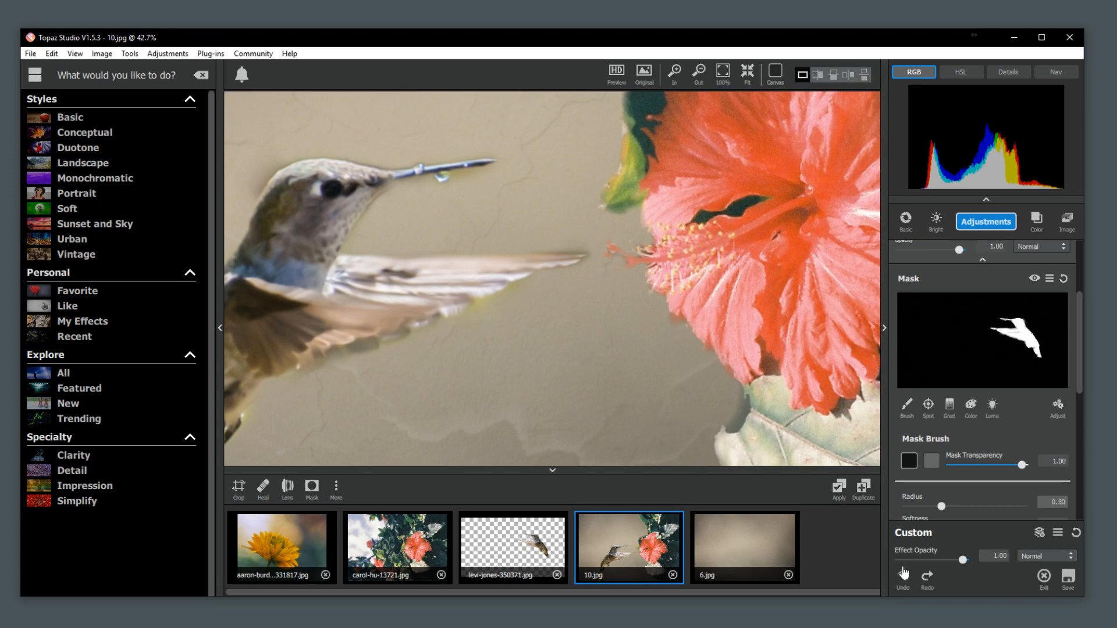
pyautogui.click(904, 579)
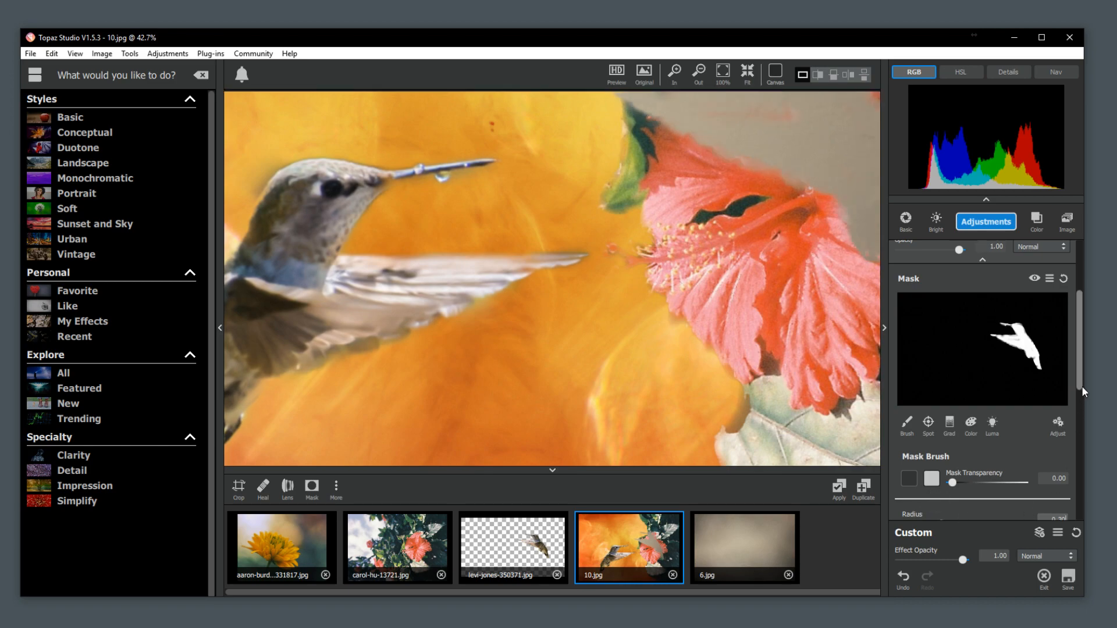
pyautogui.moveTo(1081, 386); pyautogui.dragTo(1077, 428)
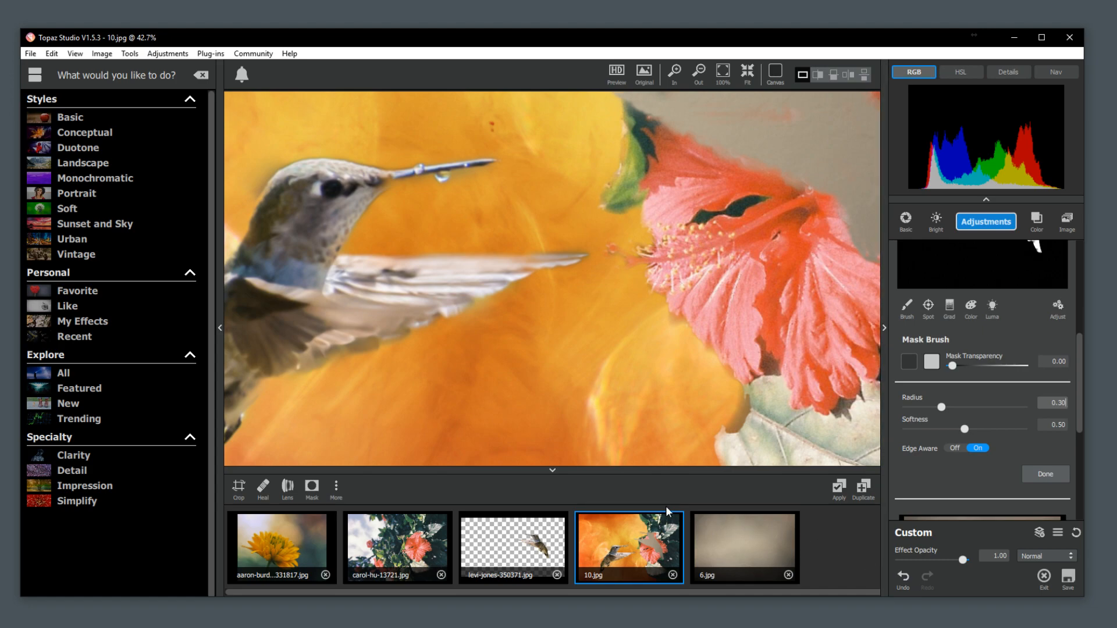
pyautogui.moveTo(714, 229)
pyautogui.mouseDown()
pyautogui.moveTo(694, 258)
pyautogui.moveTo(584, 324)
pyautogui.mouseUp()
pyautogui.scroll(1, 763, 448)
pyautogui.scroll(-1, 1062, 365)
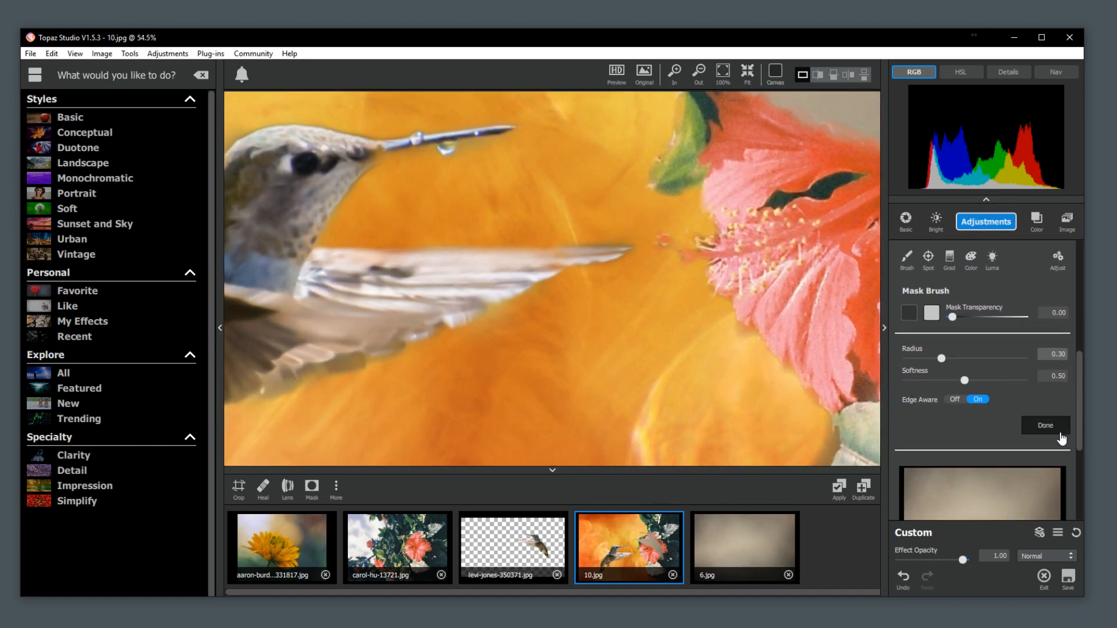
# Finish editing the texture layer's mask and move the texture ahead of the hibiscus and hummingbird layers in the stack.
pyautogui.click(1045, 425)
pyautogui.scroll(2, 972, 391)
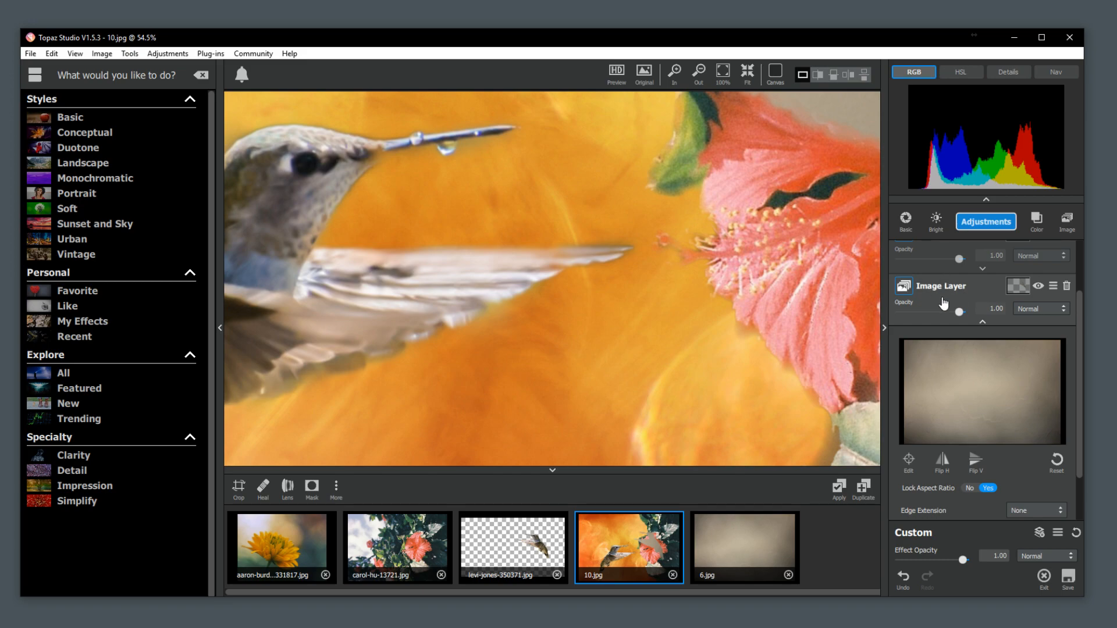
pyautogui.click(952, 288)
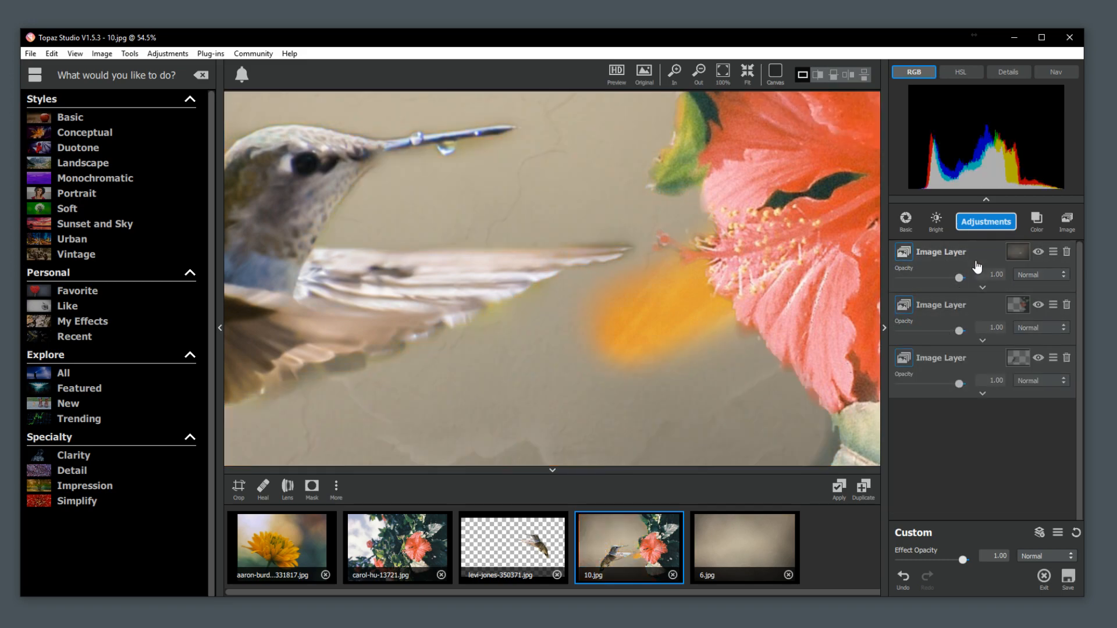
# Reset the texture layer's image settings and clear its mask so the whole texture is shown.
pyautogui.click(982, 287)
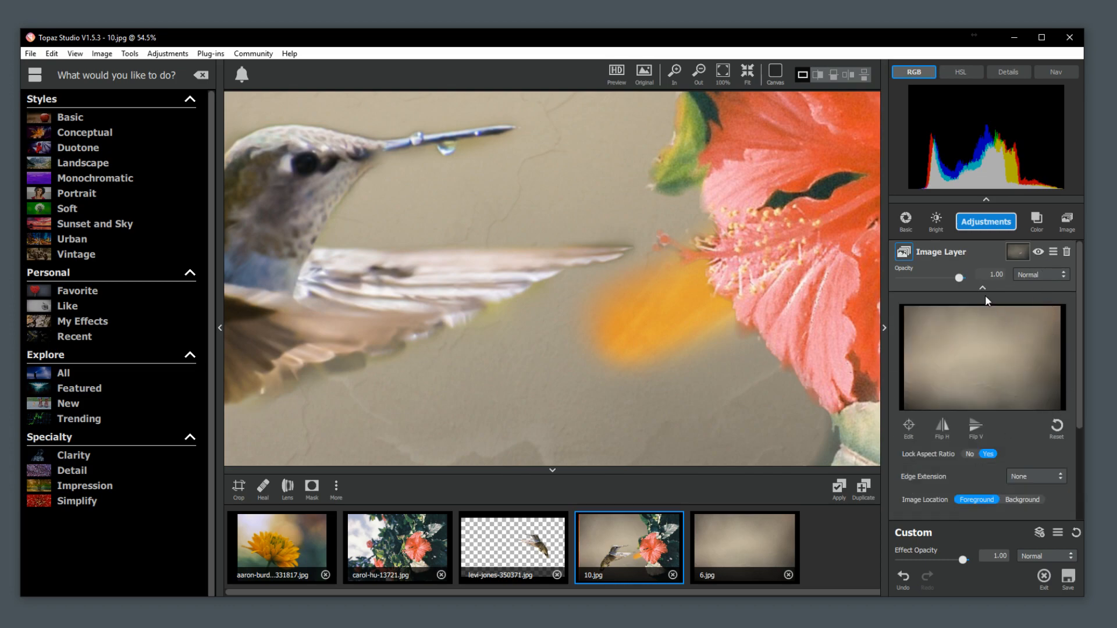
pyautogui.click(1054, 428)
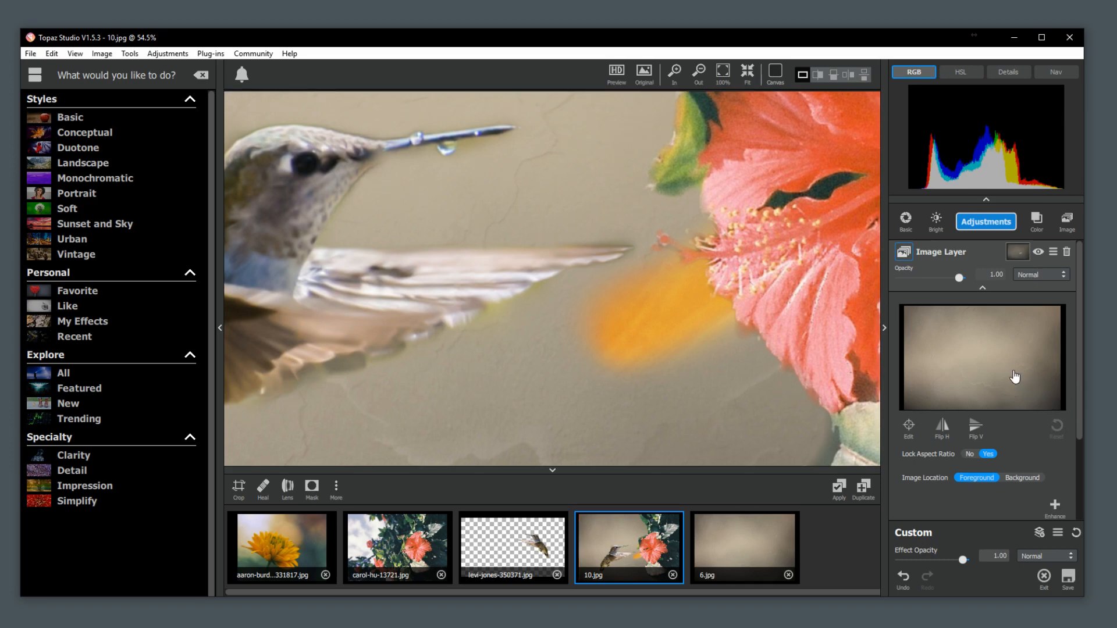
pyautogui.click(1016, 253)
pyautogui.click(1064, 306)
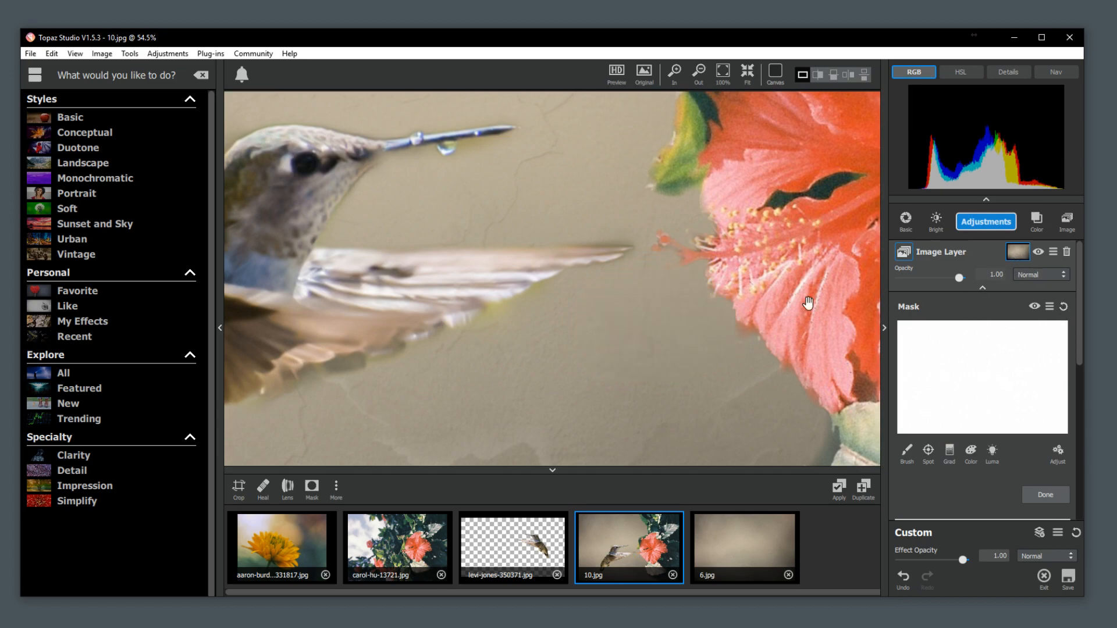
pyautogui.scroll(-5, 689, 299)
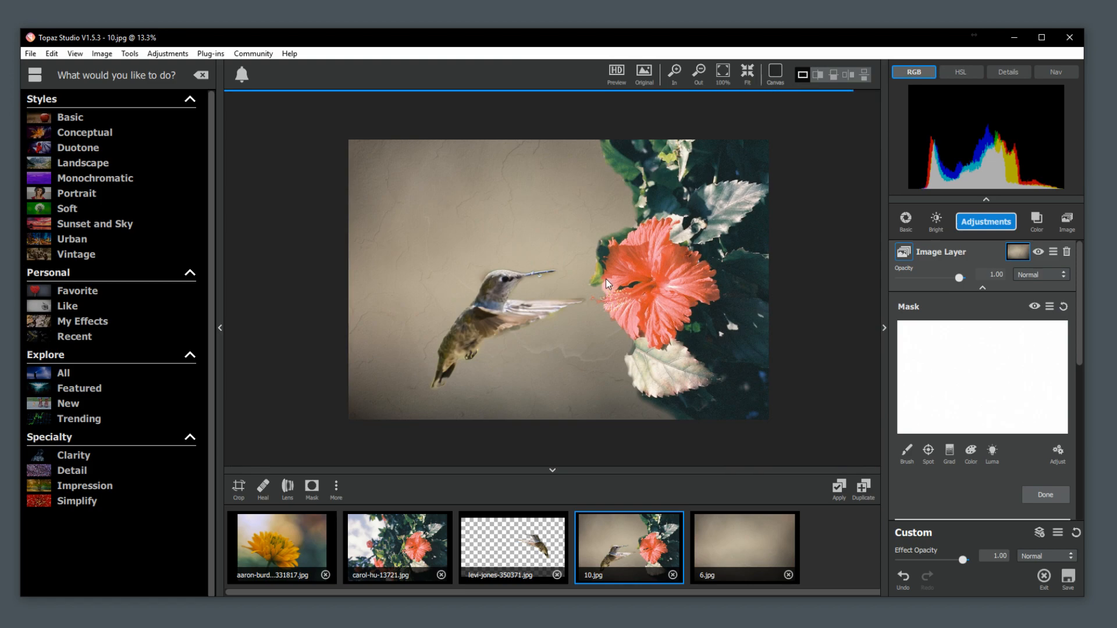
pyautogui.scroll(1, 599, 280)
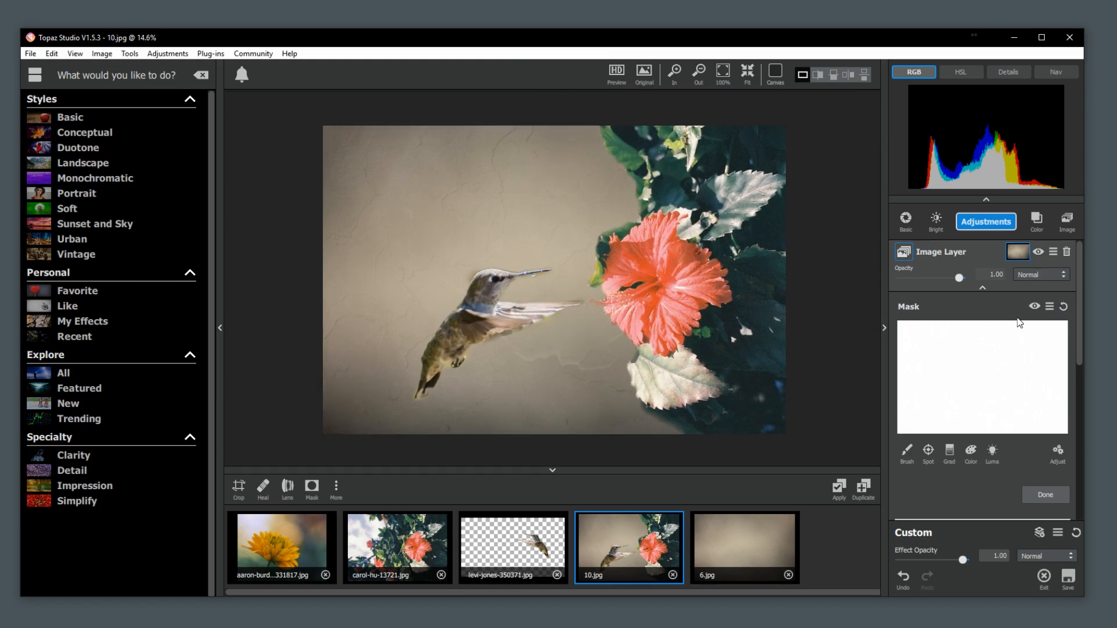
pyautogui.click(1039, 501)
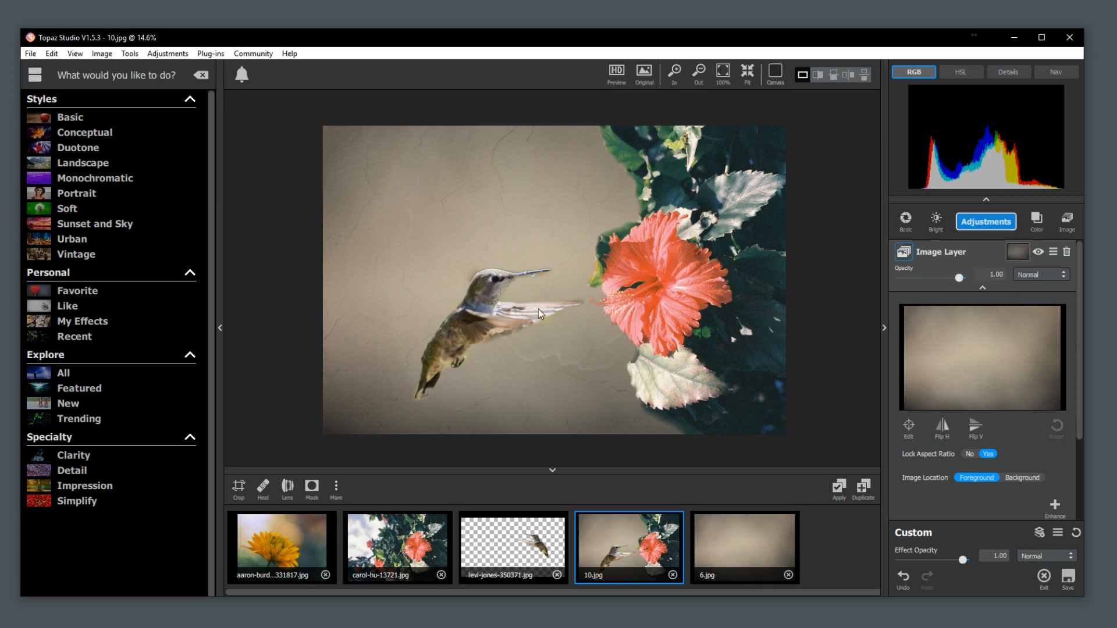
pyautogui.click(982, 288)
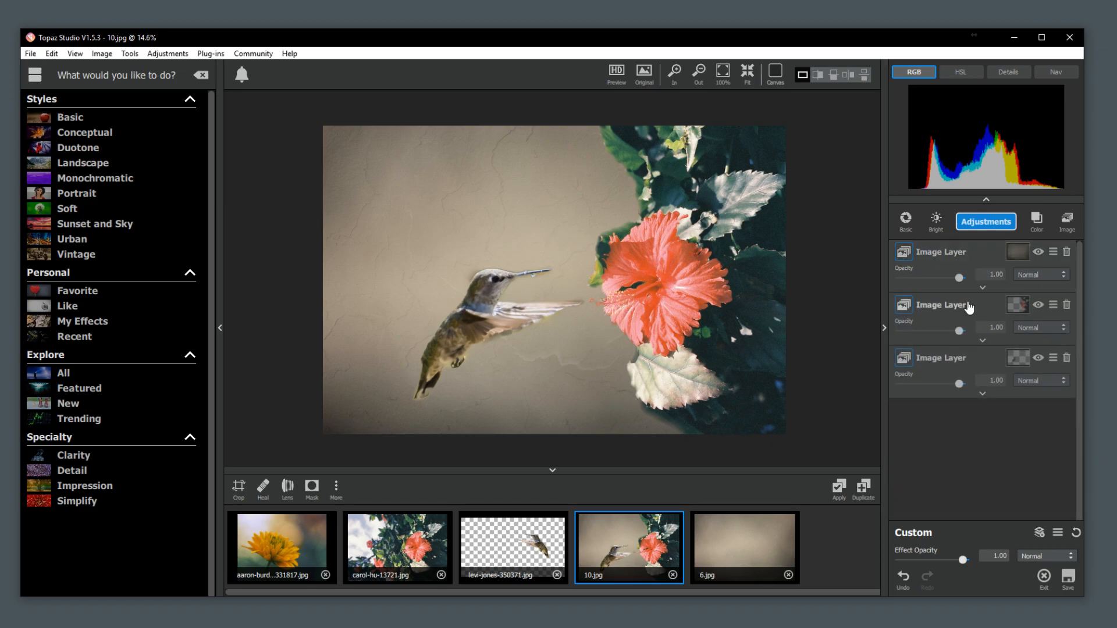
# Try the Linear Light blending mode on the hibiscus layer and return it to Normal.
pyautogui.click(982, 341)
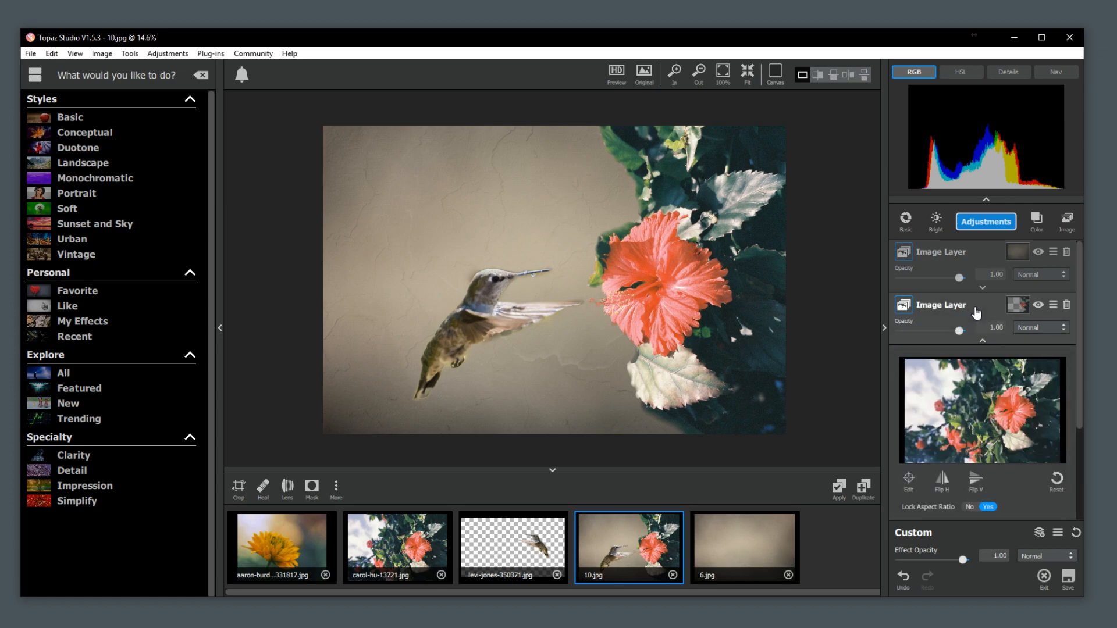
pyautogui.click(1024, 331)
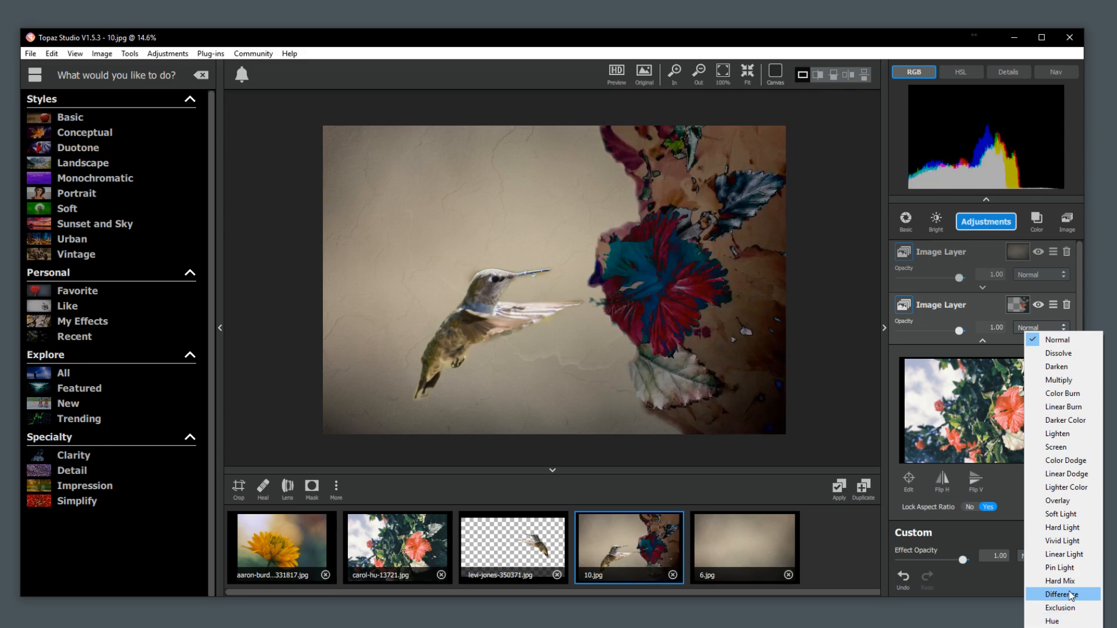
pyautogui.click(1059, 556)
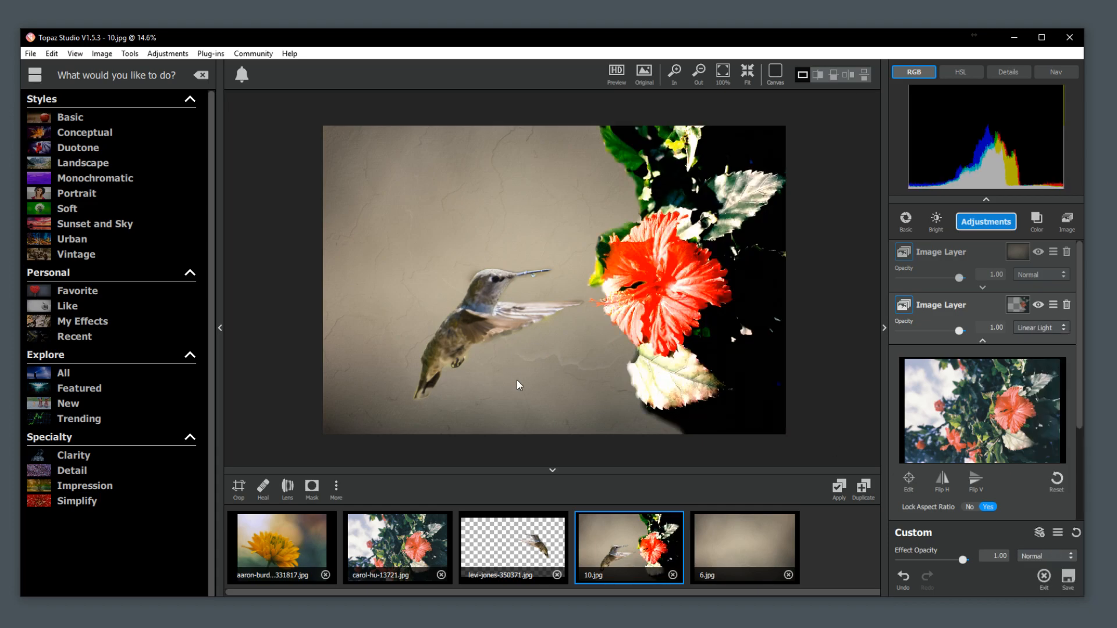
pyautogui.click(1028, 327)
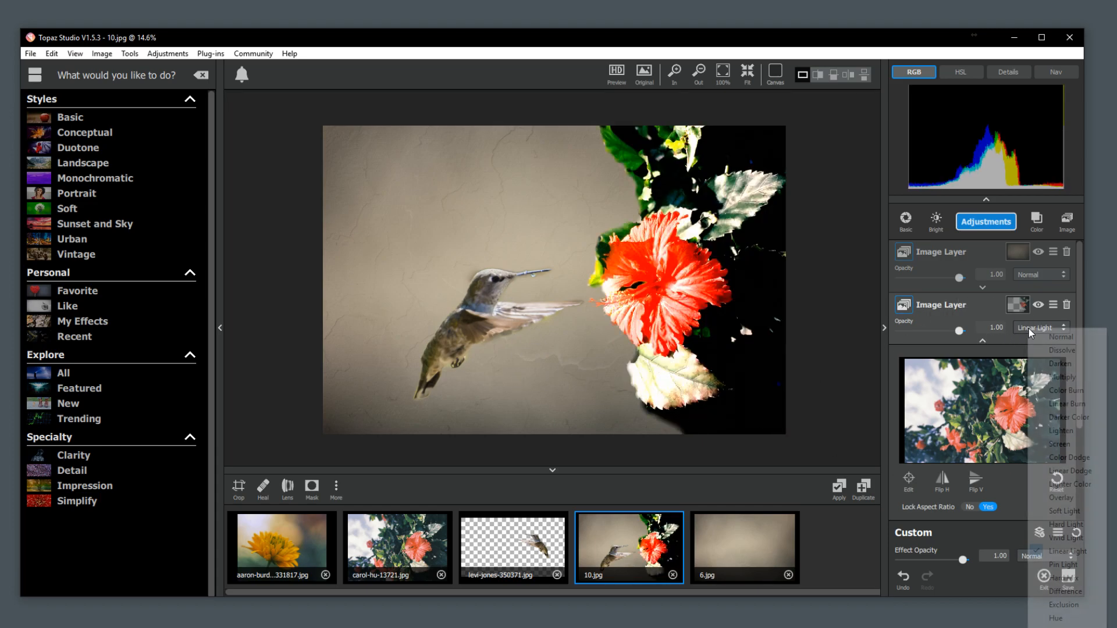
pyautogui.click(1047, 334)
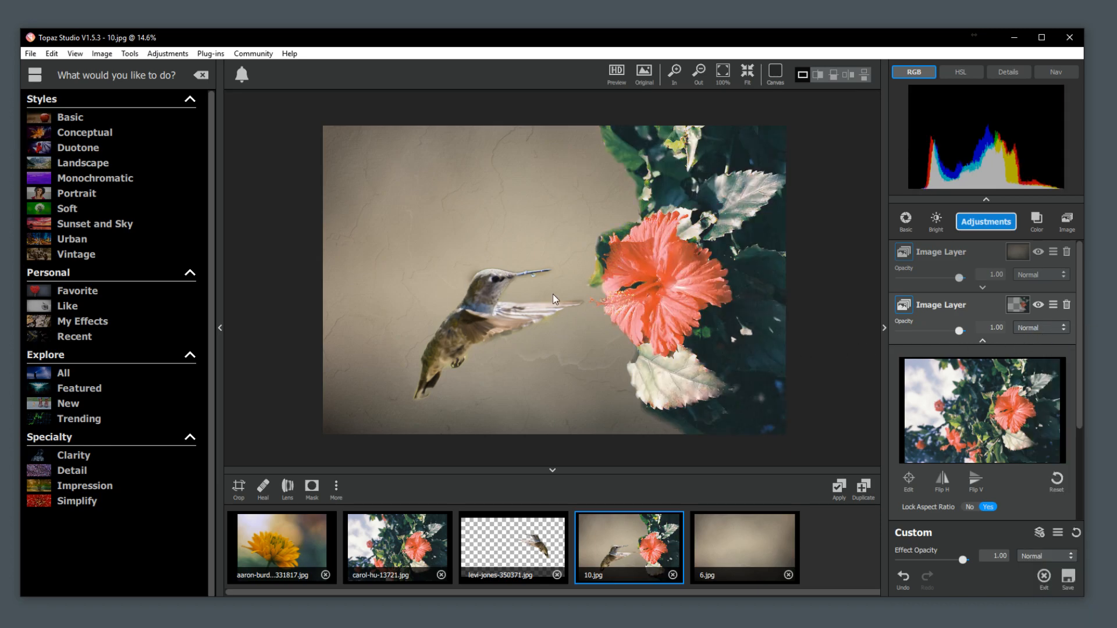
pyautogui.click(982, 342)
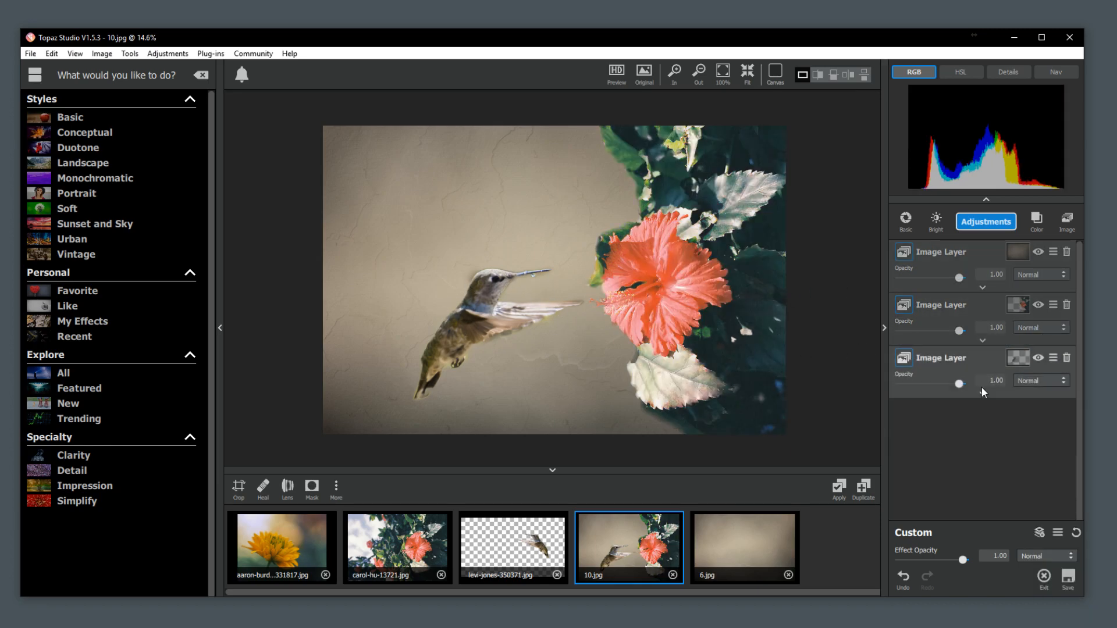
# Open the hummingbird layer's mask and brush away the leftover edge behind the bird's head at mask transparency 0.00.
pyautogui.click(1010, 373)
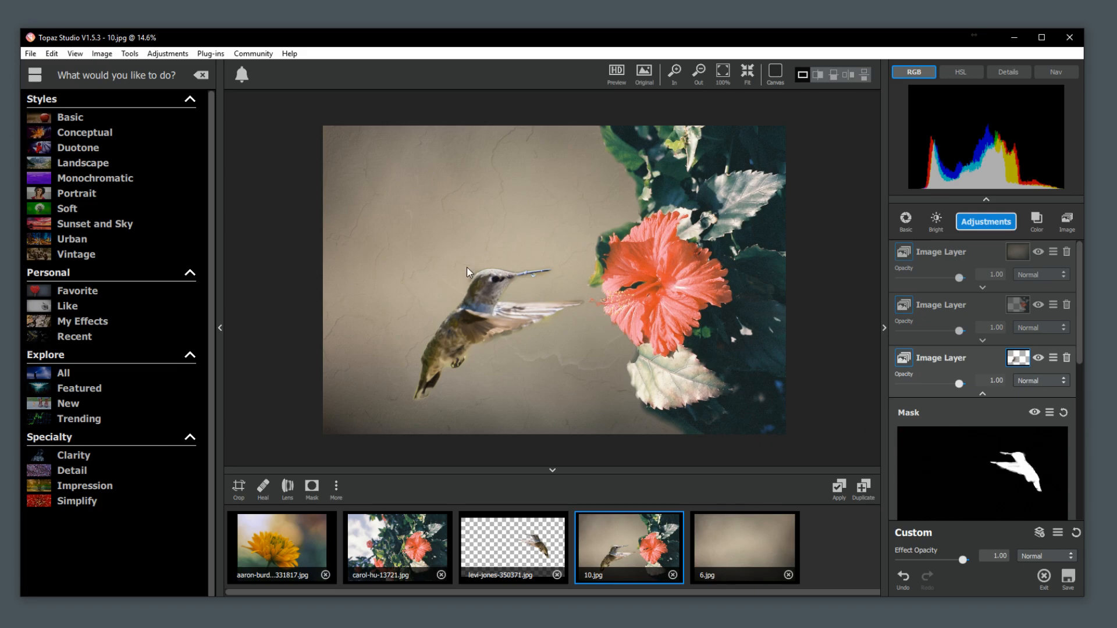
pyautogui.scroll(3, 445, 295)
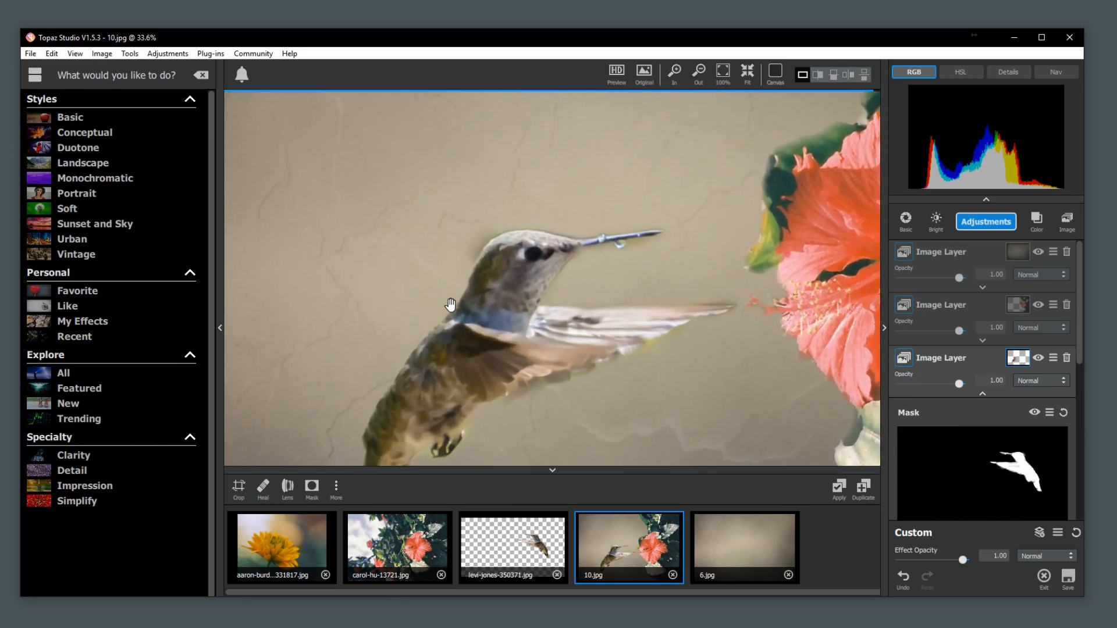
pyautogui.moveTo(1081, 329); pyautogui.dragTo(1068, 382)
pyautogui.scroll(-3, 1067, 382)
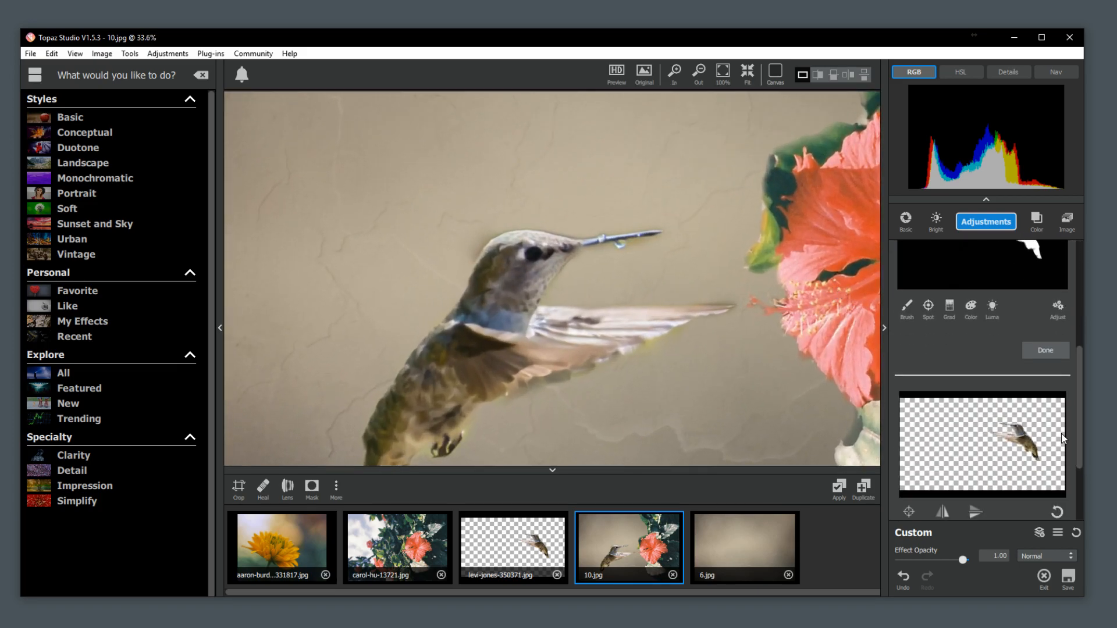
pyautogui.click(907, 306)
pyautogui.click(932, 362)
pyautogui.moveTo(458, 239); pyautogui.dragTo(492, 209)
# Set the mask brush to transparency 1.00 and radius 0.06 and paint the back of the hummingbird's head back in.
pyautogui.moveTo(952, 367); pyautogui.dragTo(1017, 366)
pyautogui.click(941, 408)
pyautogui.moveTo(919, 409); pyautogui.dragTo(915, 411)
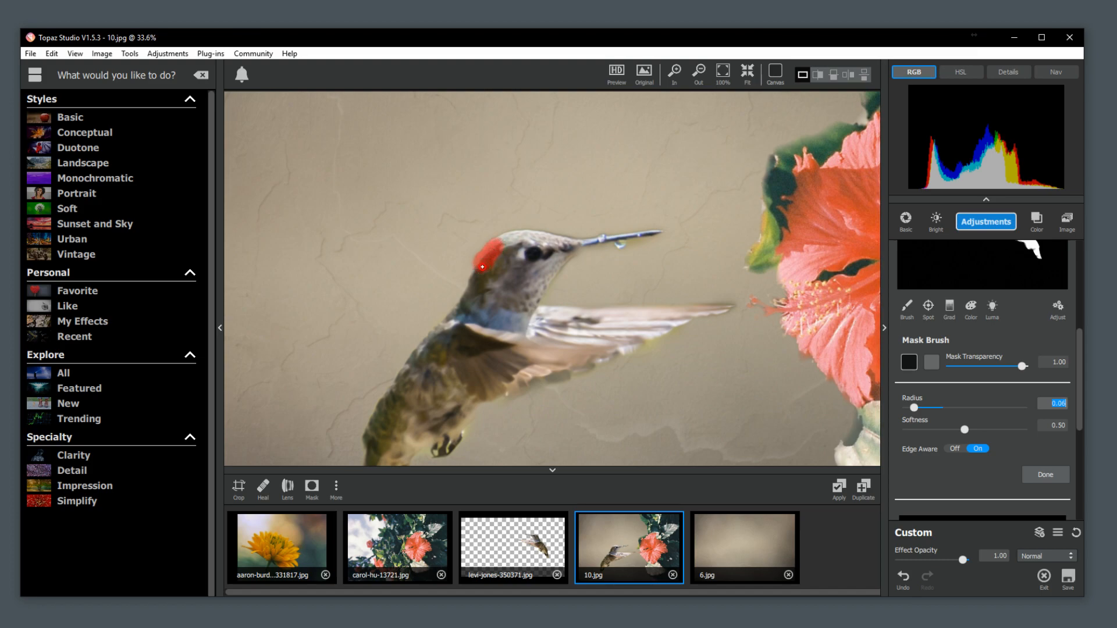
pyautogui.moveTo(506, 245); pyautogui.dragTo(507, 243)
# Switch the mask brush to transparency 0.00 and brush away leftover edges around the beak, under the wing and by the feet.
pyautogui.click(909, 367)
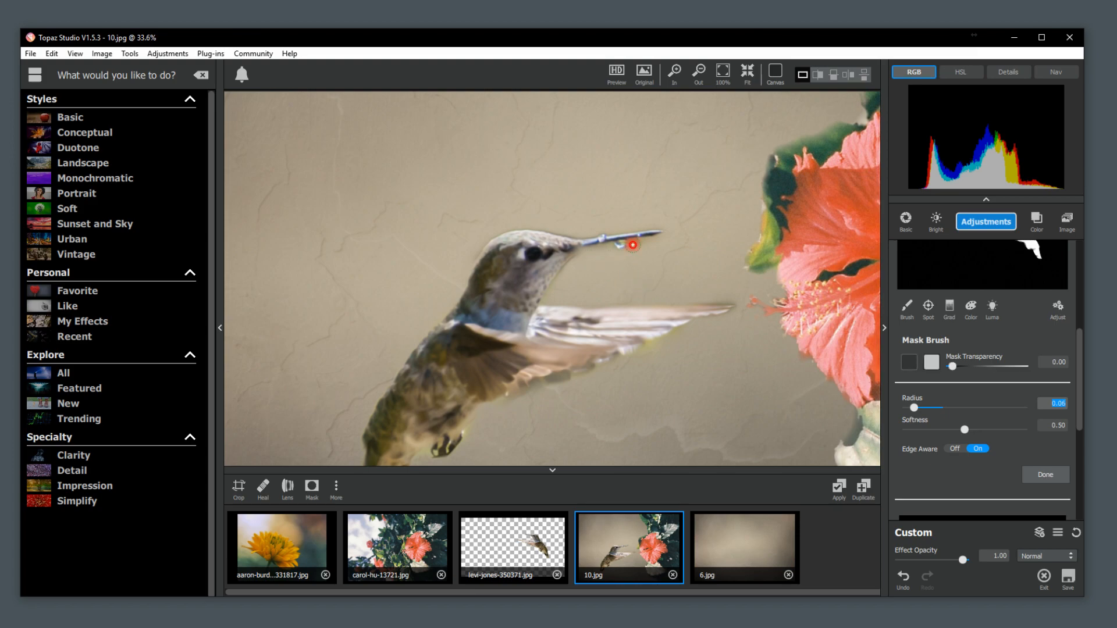
pyautogui.moveTo(656, 241); pyautogui.dragTo(608, 252)
pyautogui.moveTo(691, 329); pyautogui.dragTo(644, 358)
pyautogui.moveTo(470, 444); pyautogui.dragTo(470, 444)
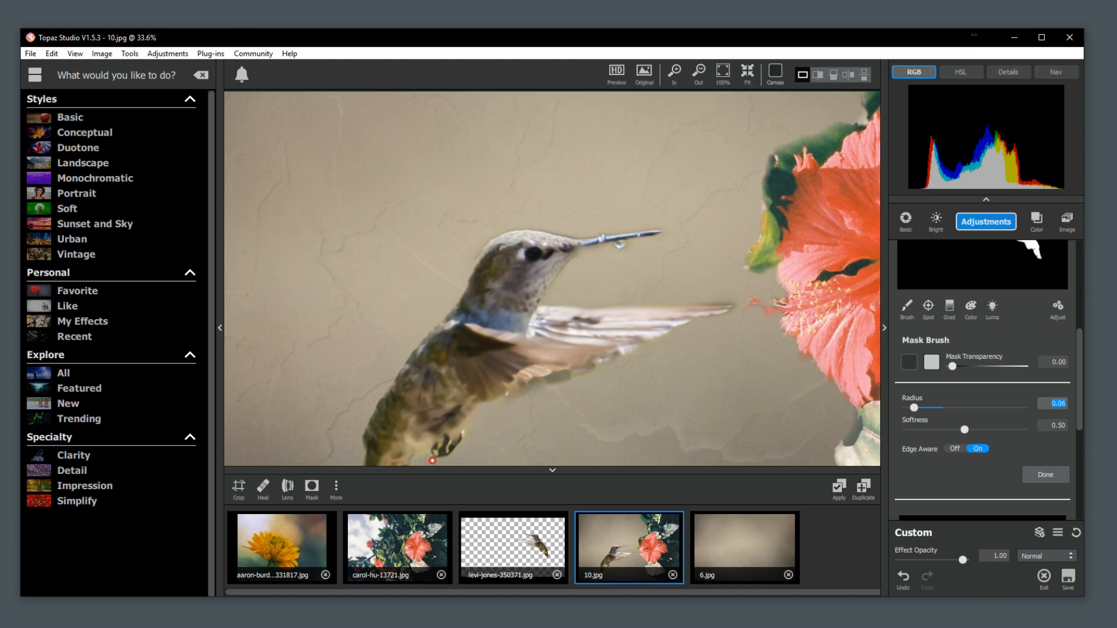
# Refine the hummingbird mask with Edge Aware Feather on, Feather at 0.00 and Expand Mask at -1, and finish the mask.
pyautogui.click(1056, 317)
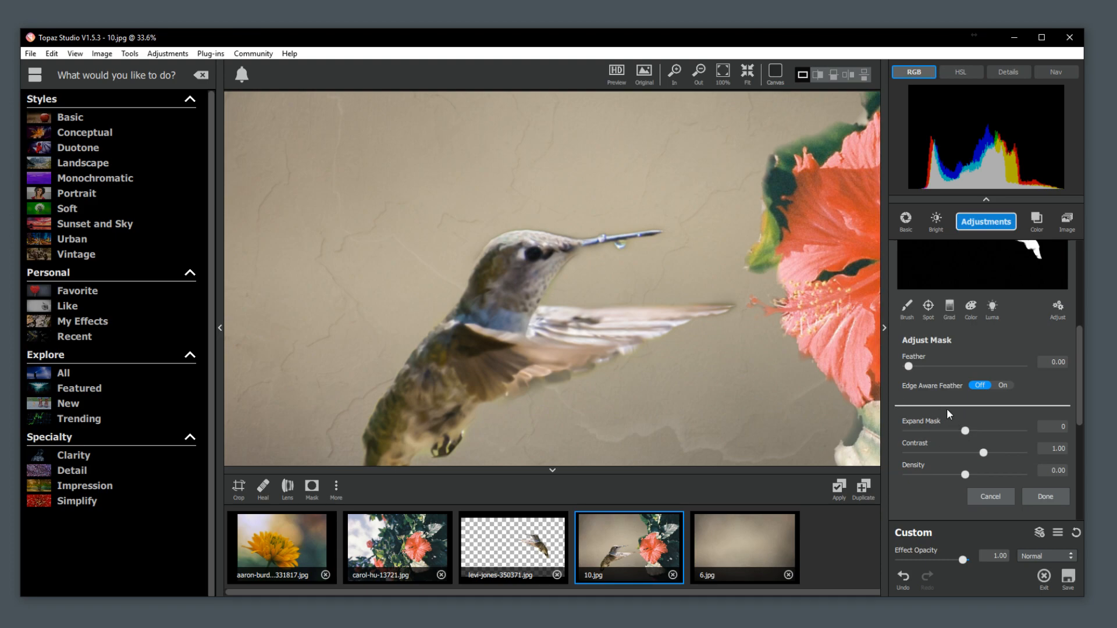
pyautogui.click(1004, 385)
pyautogui.moveTo(909, 366); pyautogui.dragTo(915, 367)
pyautogui.moveTo(969, 432); pyautogui.dragTo(944, 435)
pyautogui.moveTo(919, 367); pyautogui.dragTo(898, 370)
pyautogui.moveTo(941, 435); pyautogui.dragTo(954, 434)
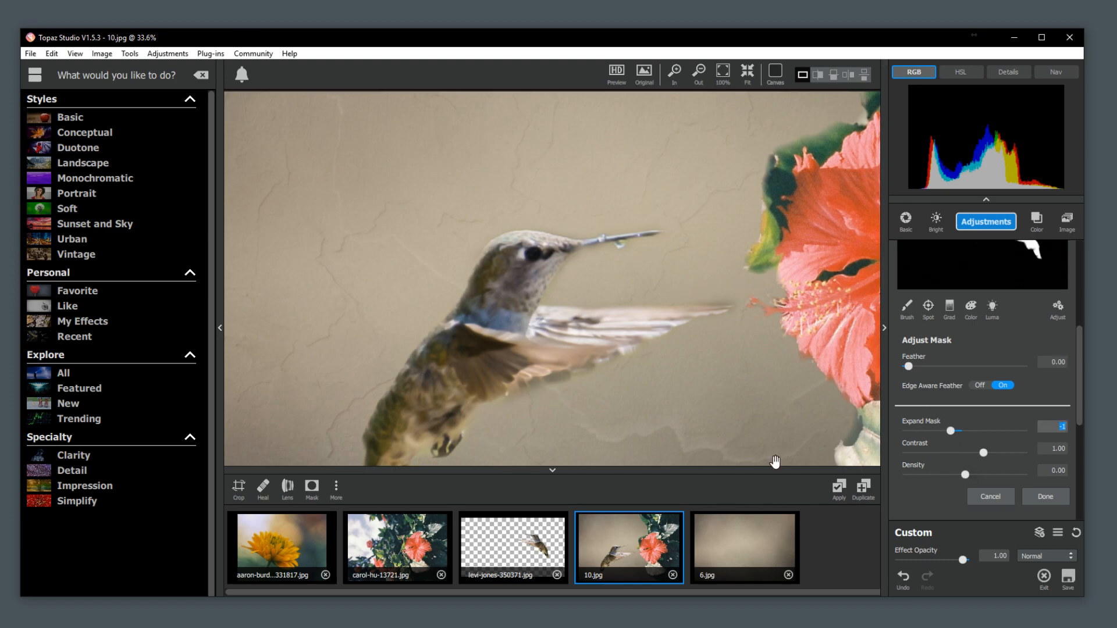
pyautogui.click(1037, 497)
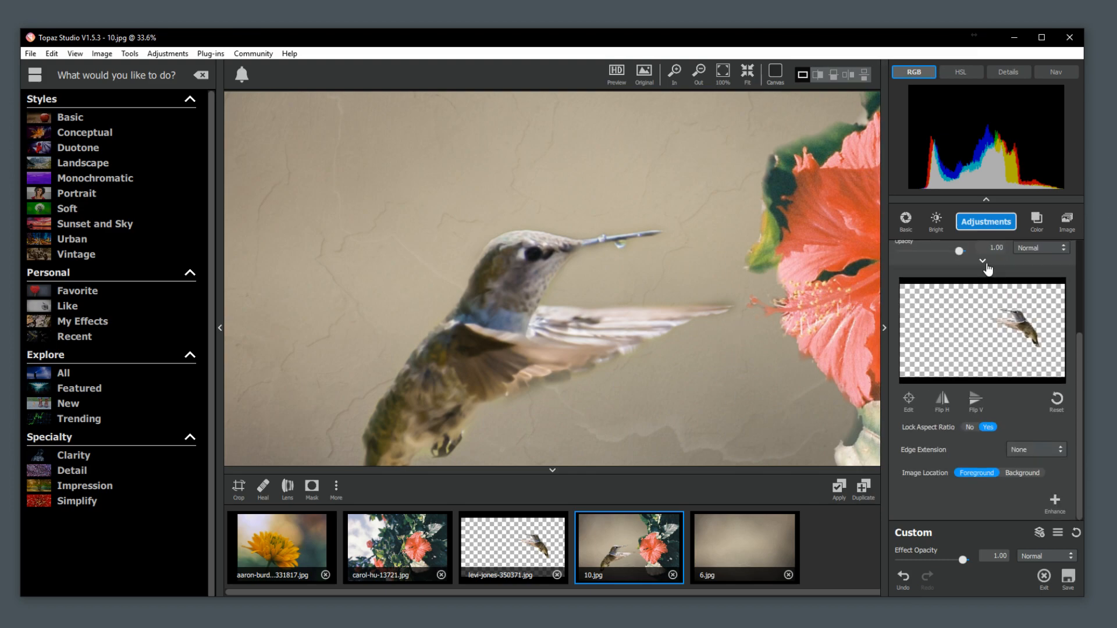
# Collapse the hummingbird layer's settings and open texture 8.jpg from the Texture CHallenge folder.
pyautogui.click(984, 263)
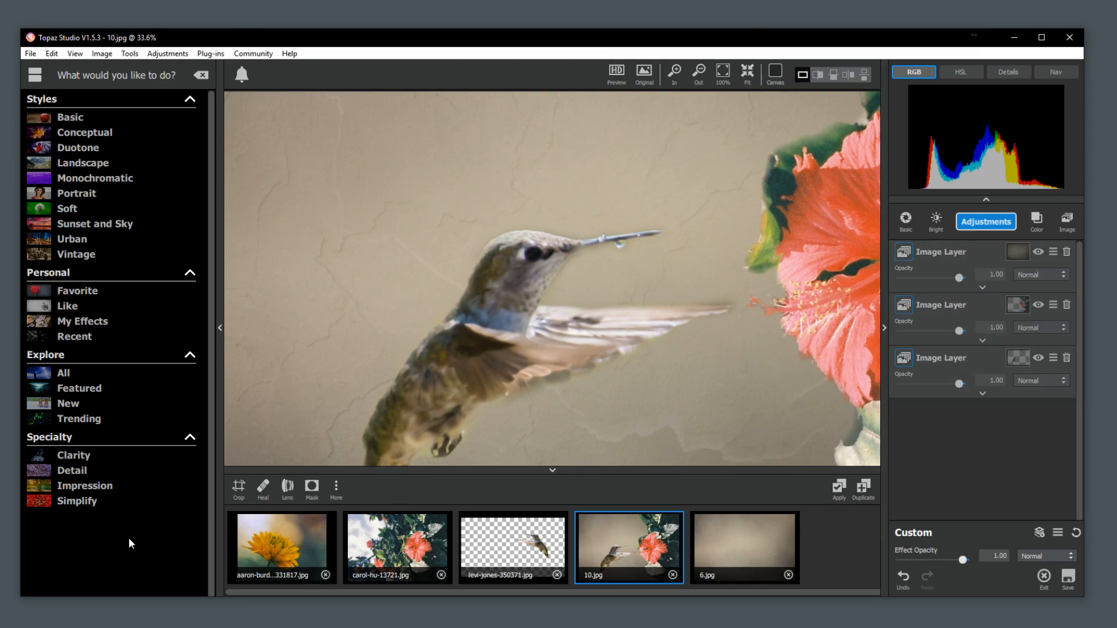
pyautogui.click(30, 53)
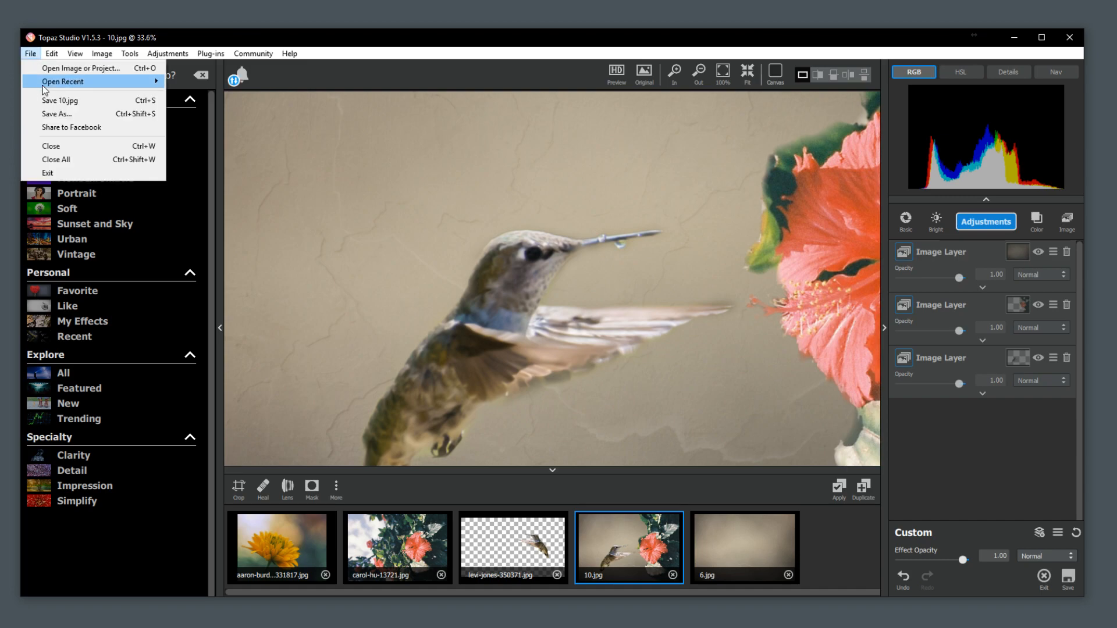
pyautogui.moveTo(55, 54)
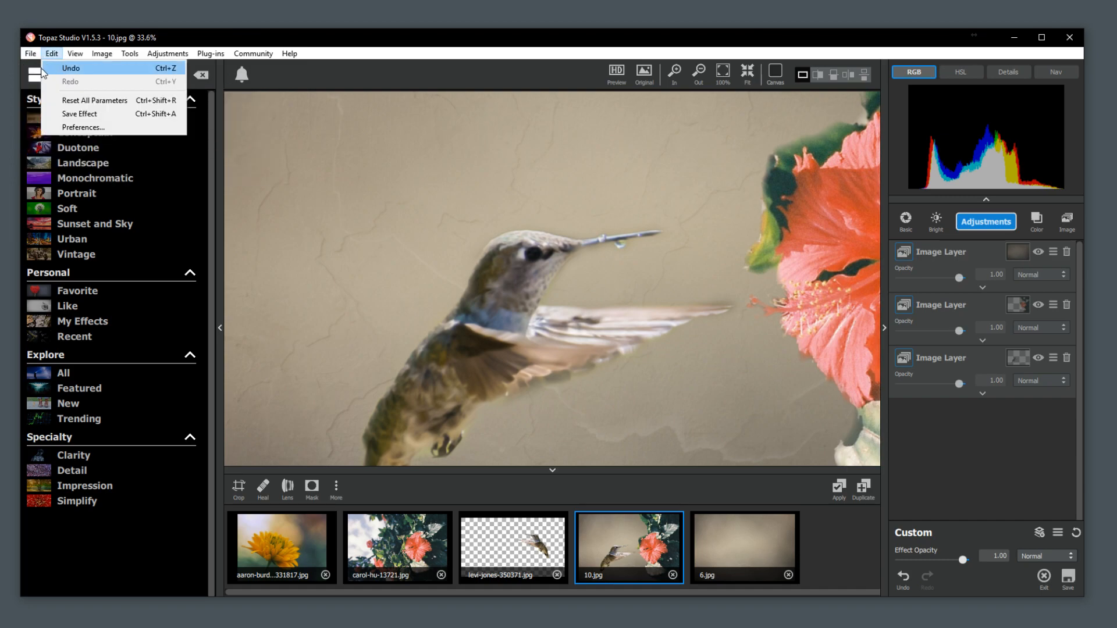
pyautogui.click(70, 68)
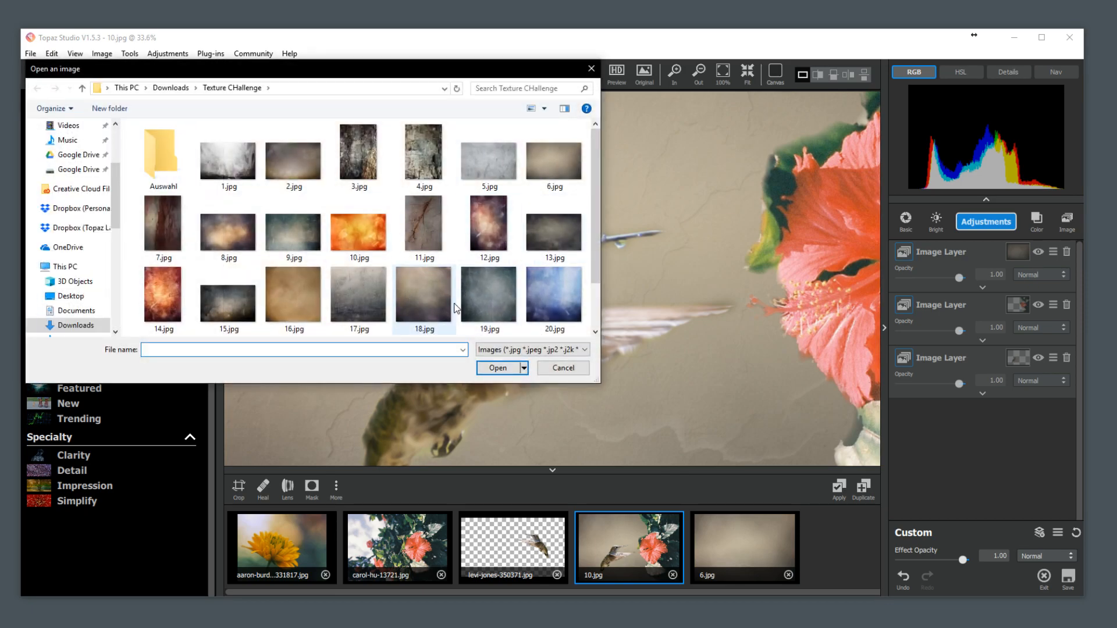
pyautogui.scroll(-1, 456, 306)
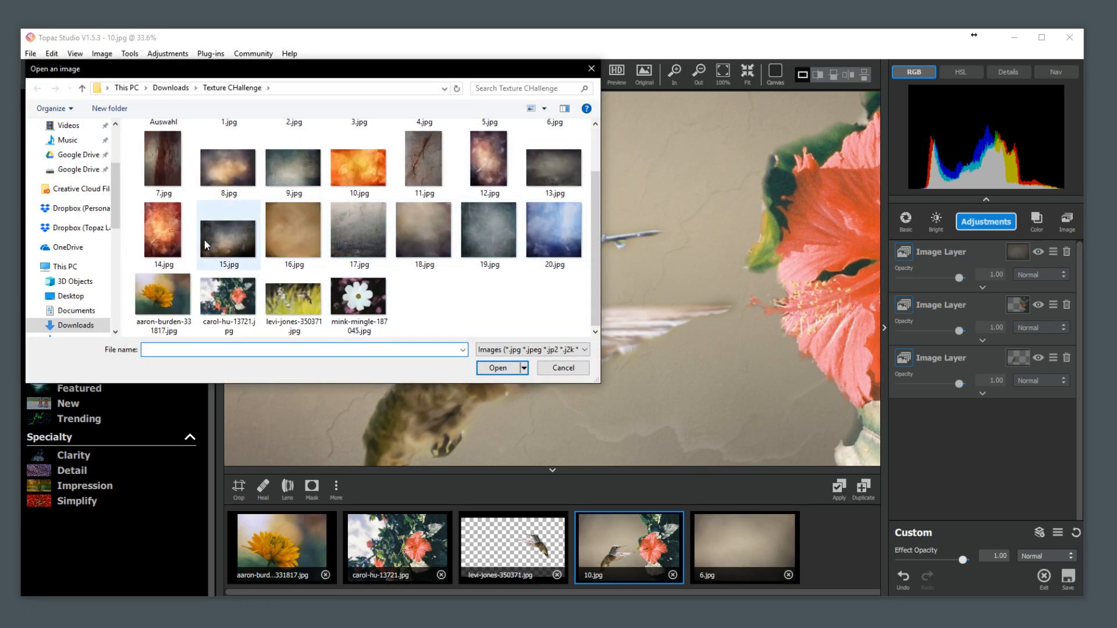
pyautogui.click(213, 181)
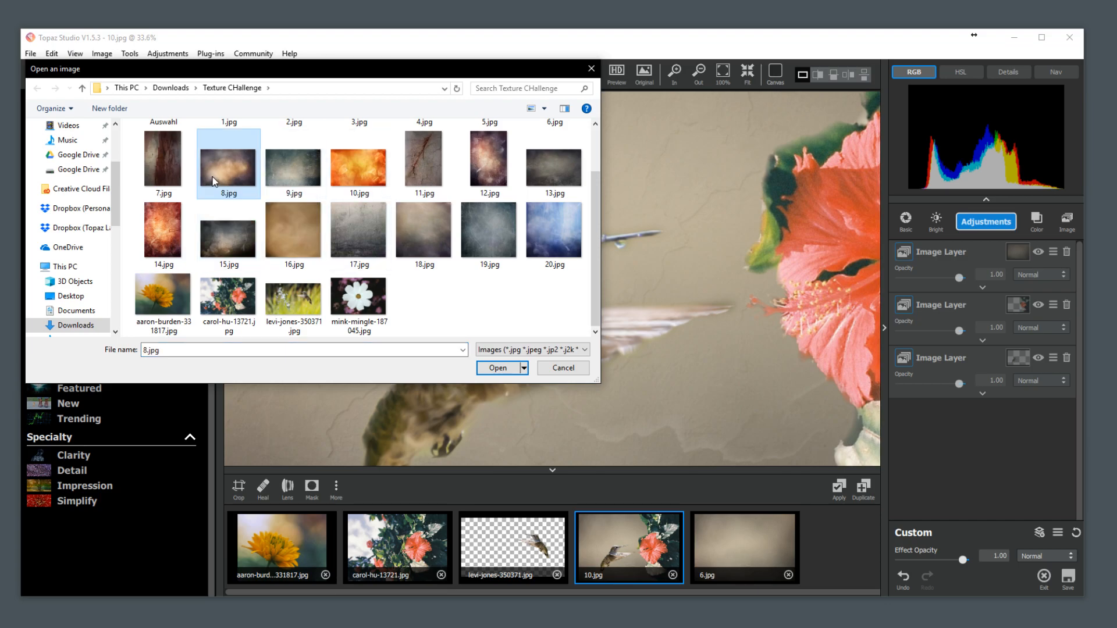
pyautogui.doubleClick(213, 181)
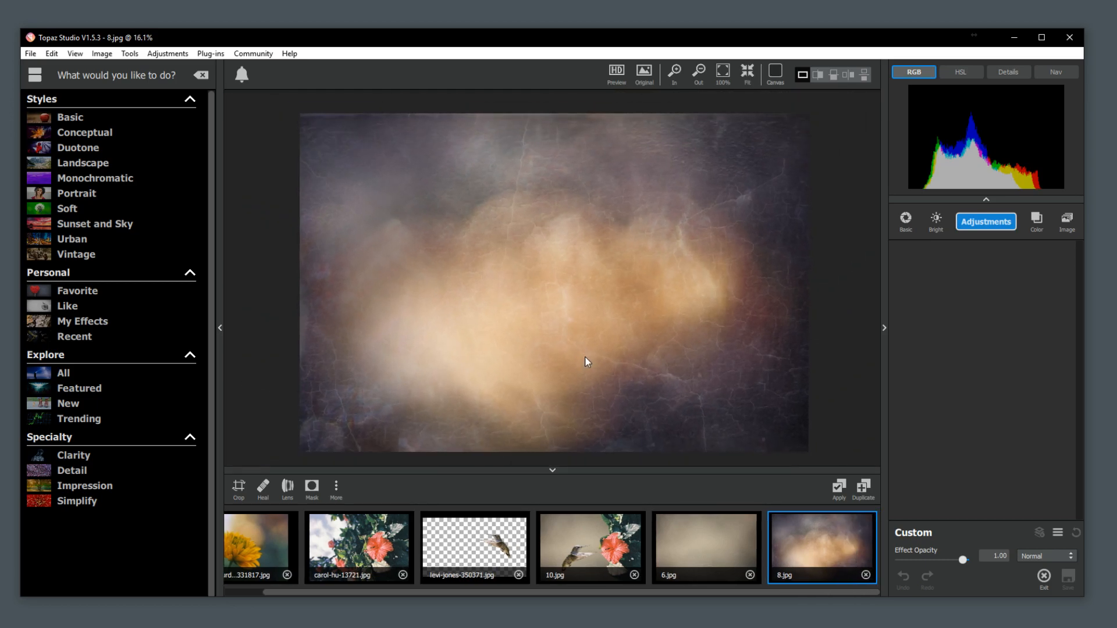
# Add 8.jpg as a new image layer on top of 10.jpg and enlarge it to cover the whole canvas.
pyautogui.click(556, 555)
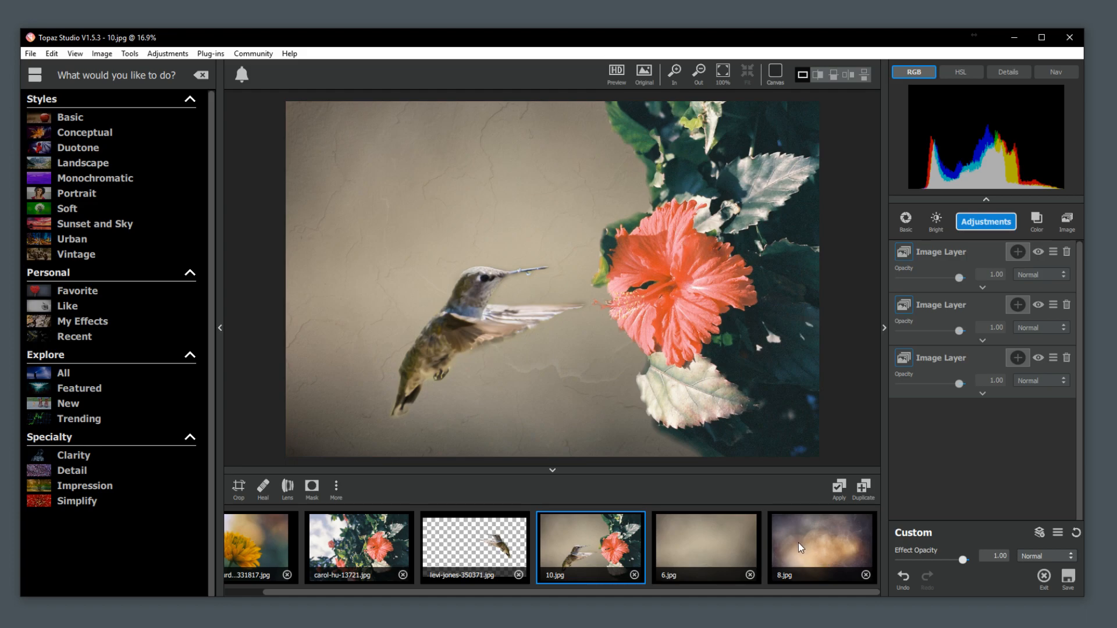
pyautogui.moveTo(802, 540); pyautogui.dragTo(973, 436)
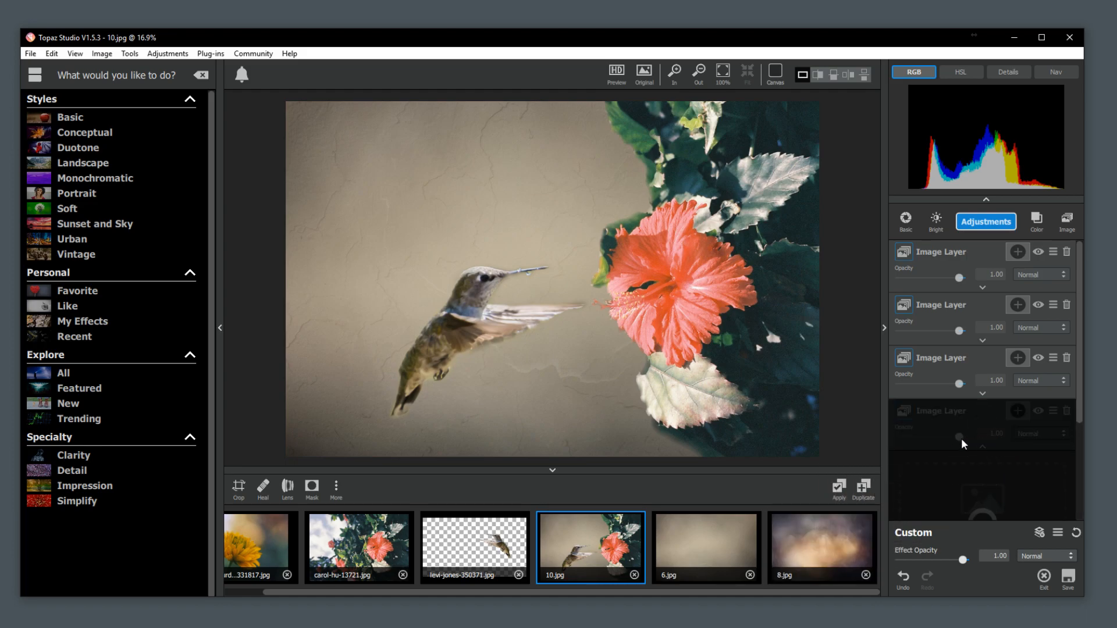
pyautogui.moveTo(821, 458); pyautogui.dragTo(864, 488)
pyautogui.moveTo(720, 401)
pyautogui.mouseDown()
pyautogui.moveTo(686, 395)
pyautogui.moveTo(731, 386)
pyautogui.mouseUp()
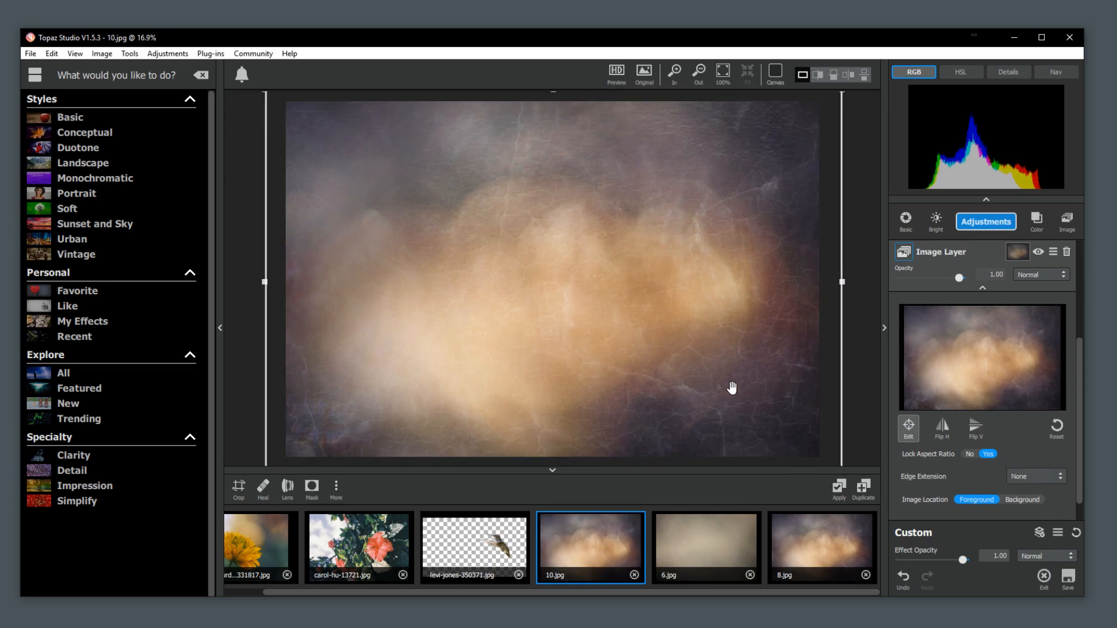
pyautogui.click(911, 441)
# Set the 8.jpg image layer's blend mode to Soft Light and its opacity to 0.81.
pyautogui.click(1043, 273)
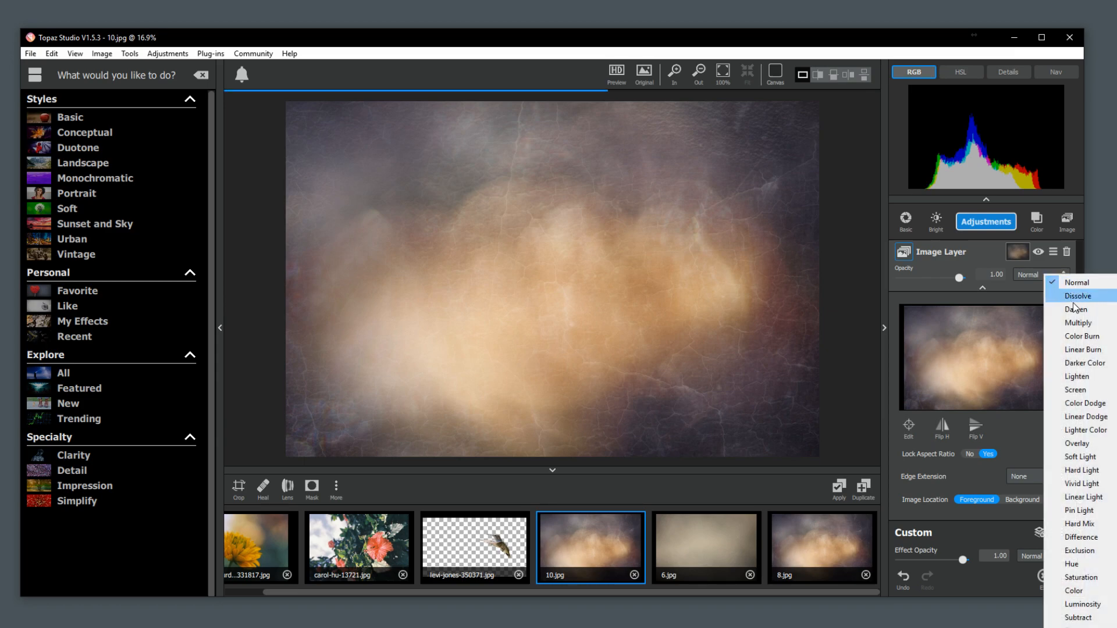
pyautogui.click(1092, 457)
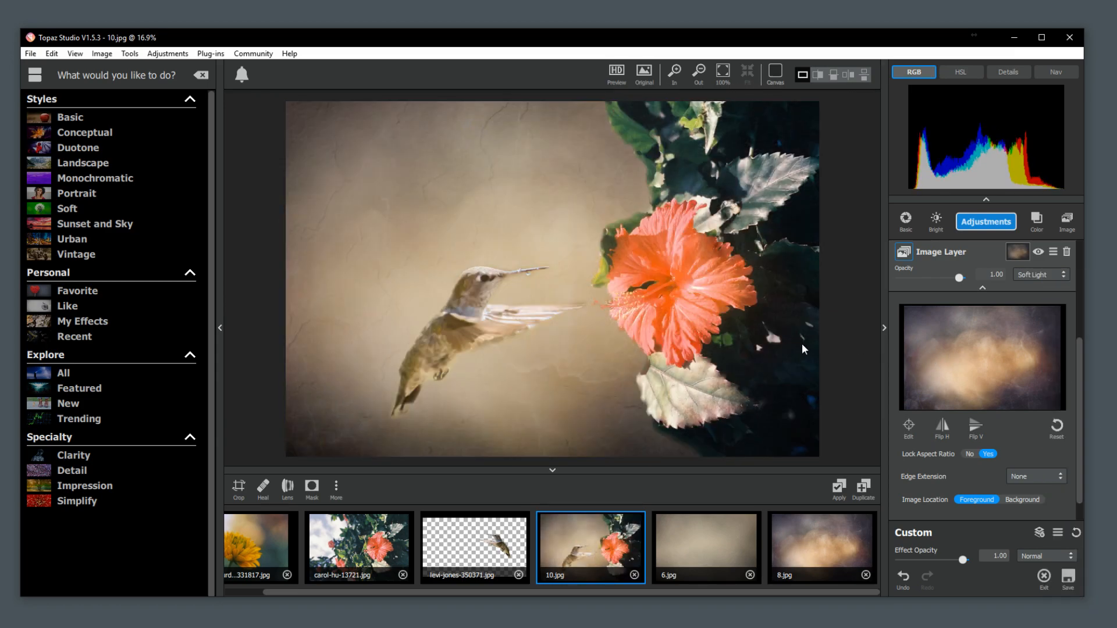
pyautogui.moveTo(960, 278); pyautogui.dragTo(945, 278)
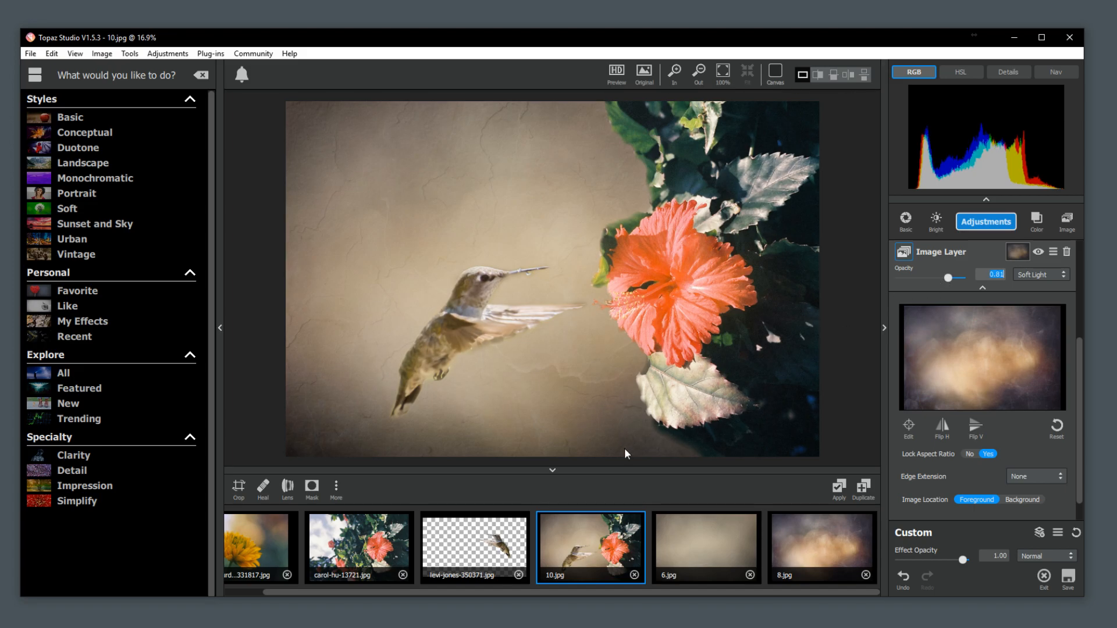
pyautogui.click(567, 354)
# Add a Texture adjustment to 10.jpg and limit its texture choices to the Textures group.
pyautogui.click(988, 221)
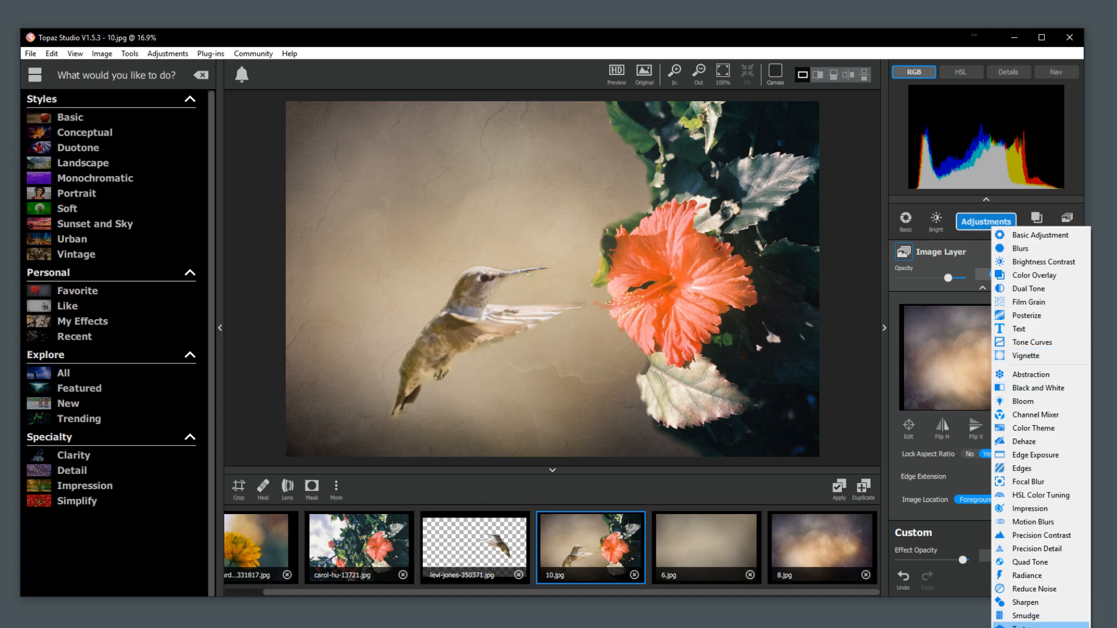
pyautogui.click(1027, 627)
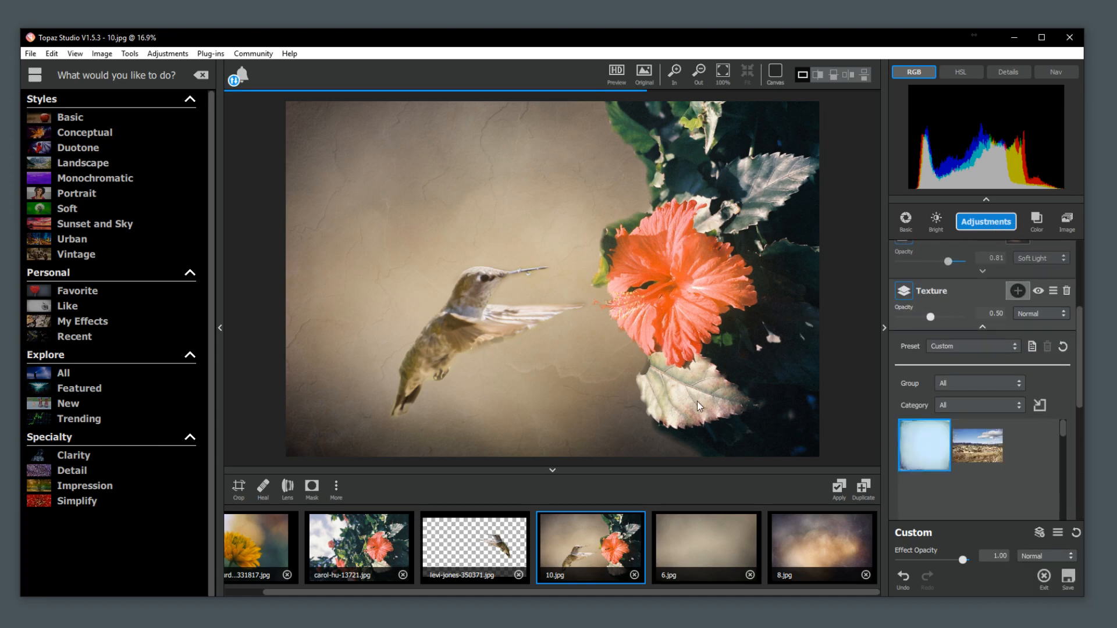
pyautogui.moveTo(1079, 371); pyautogui.dragTo(1079, 384)
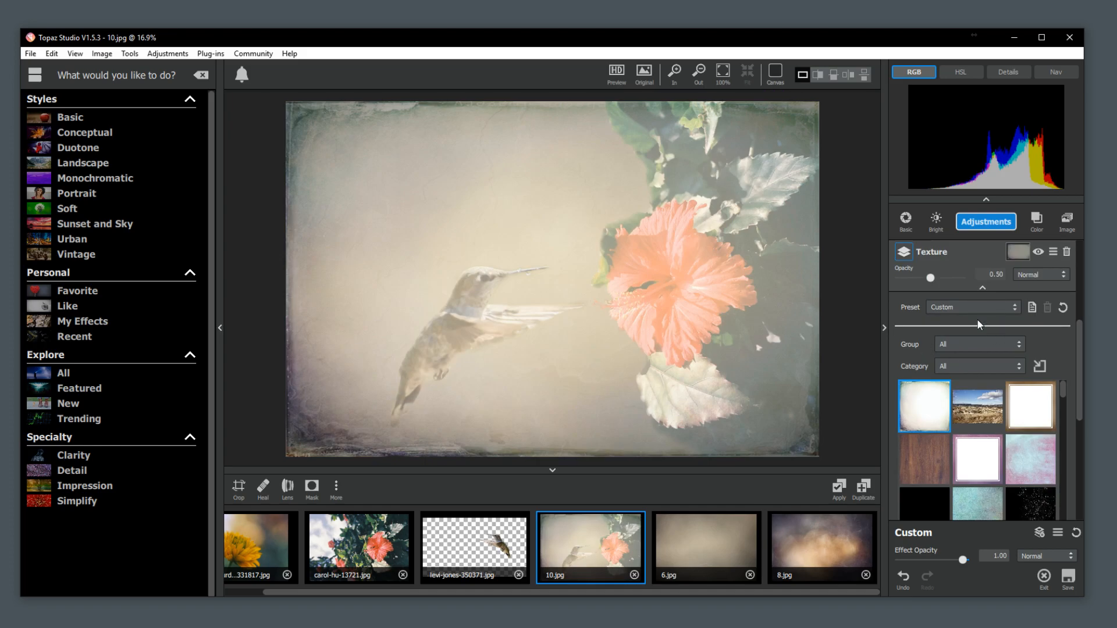
pyautogui.click(980, 346)
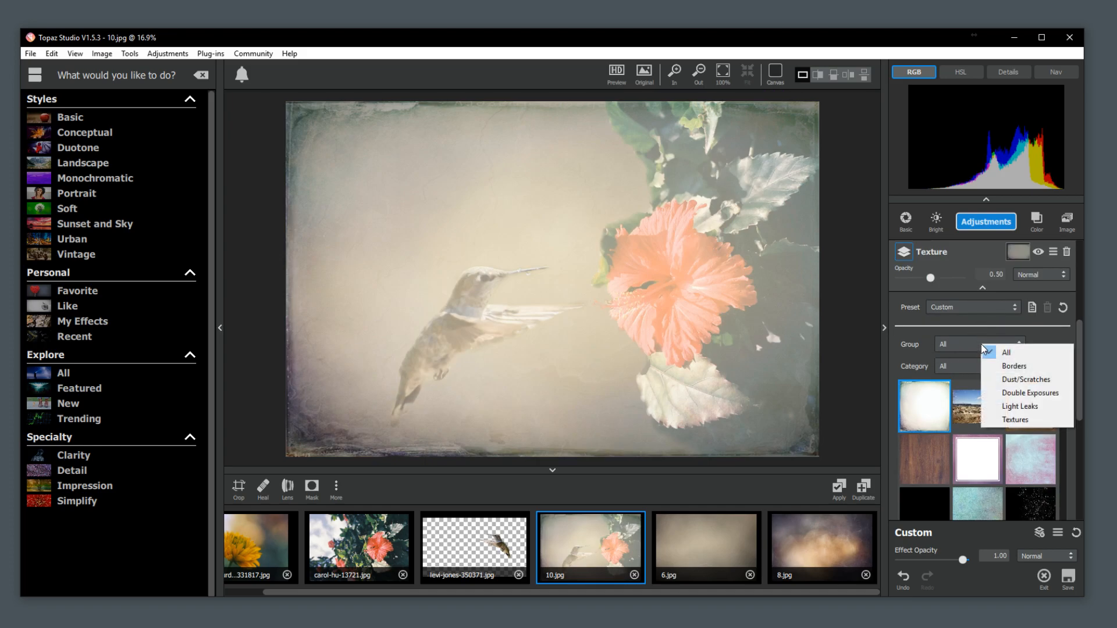
pyautogui.click(1008, 416)
# Compare several textures on the image and select the pink and turquoise one.
pyautogui.moveTo(1081, 344); pyautogui.dragTo(1056, 366)
pyautogui.click(1015, 385)
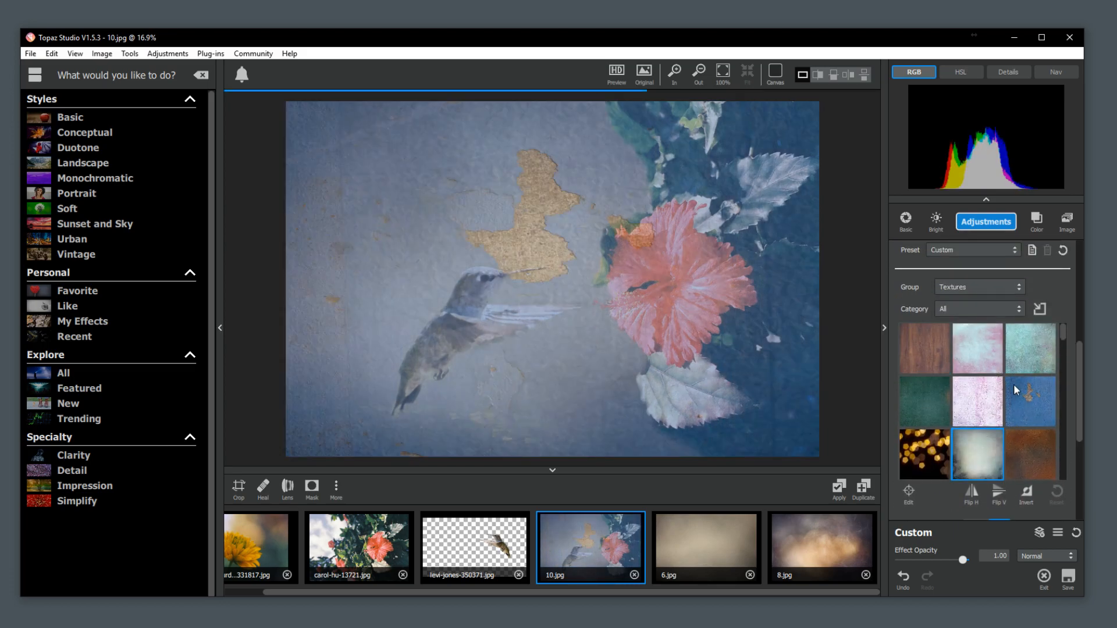
pyautogui.click(971, 351)
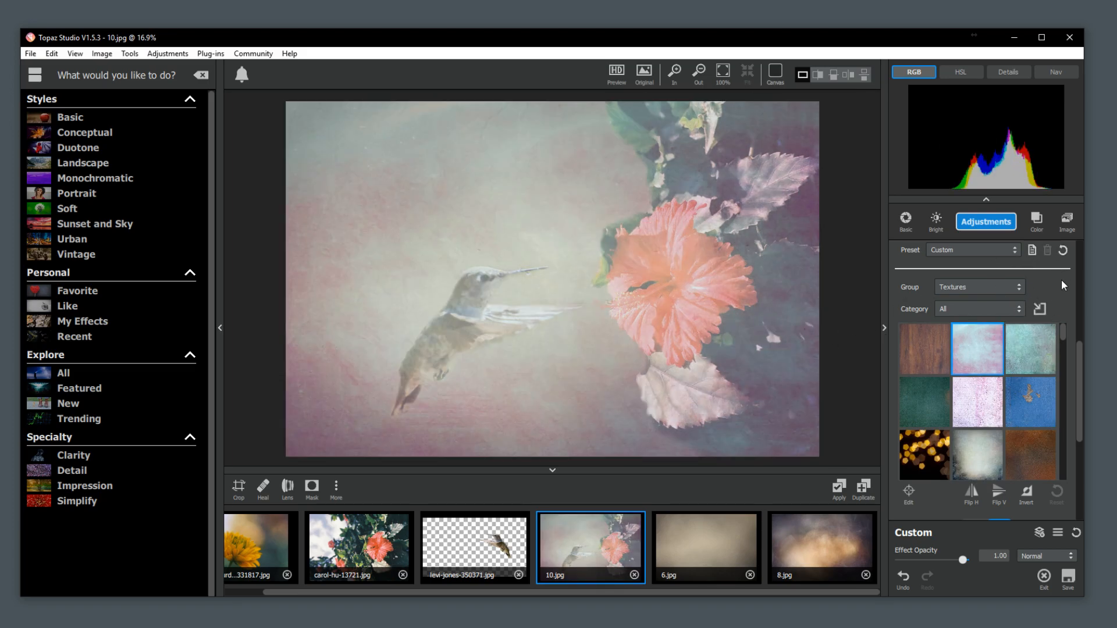
pyautogui.moveTo(1080, 344); pyautogui.dragTo(1079, 366)
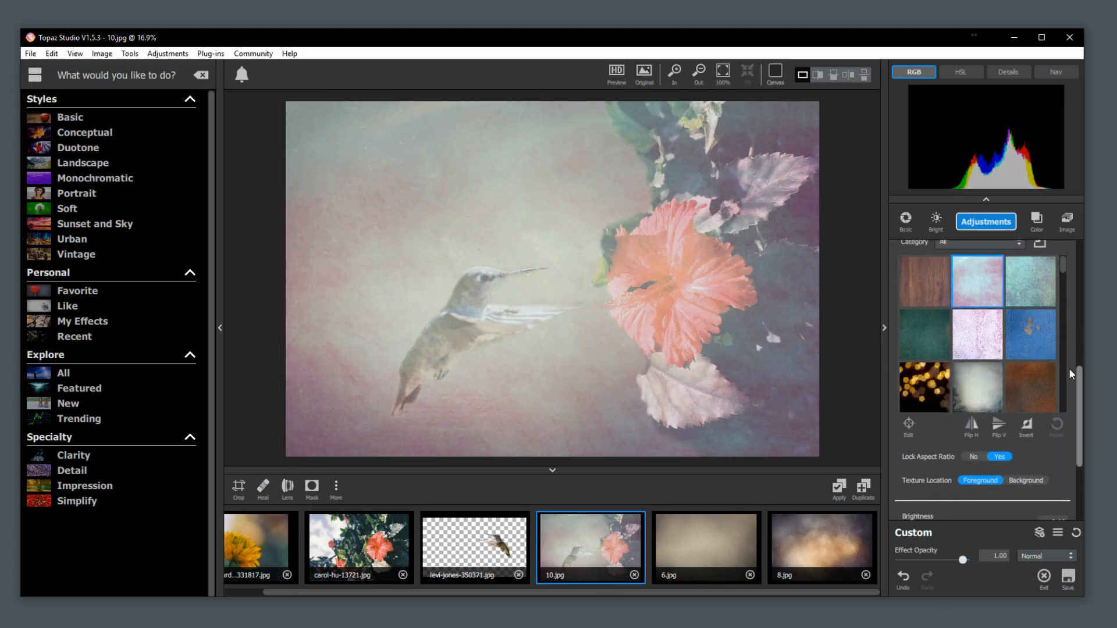
pyautogui.click(1031, 343)
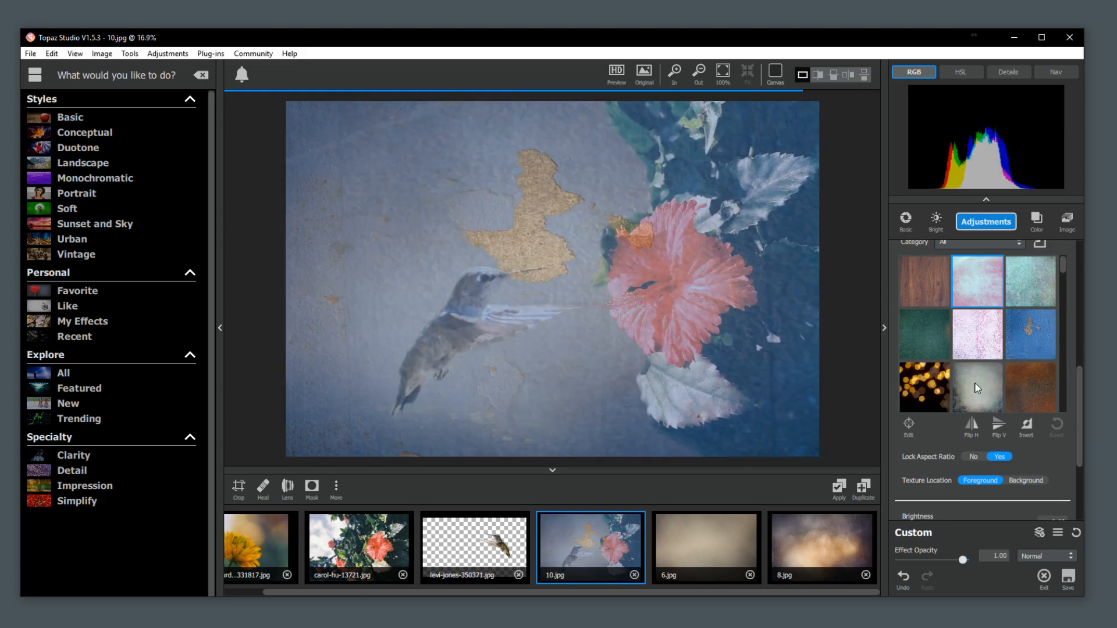
pyautogui.click(912, 387)
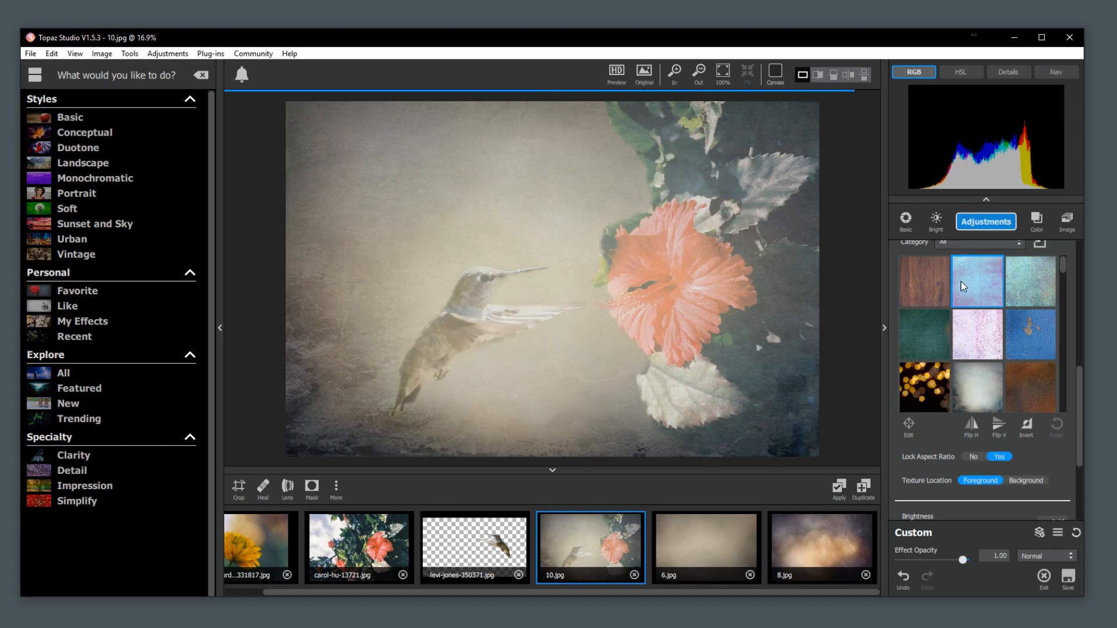
# Set the Texture adjustment's blend mode to Soft Light and its opacity to 0.88.
pyautogui.moveTo(1078, 384); pyautogui.dragTo(1074, 307)
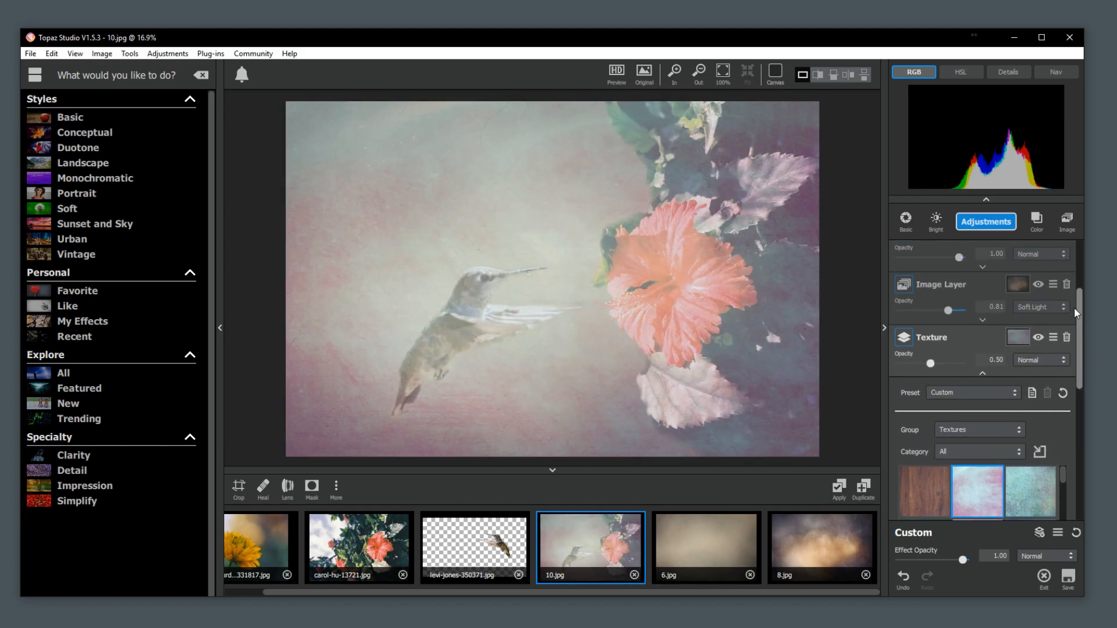
pyautogui.click(1050, 359)
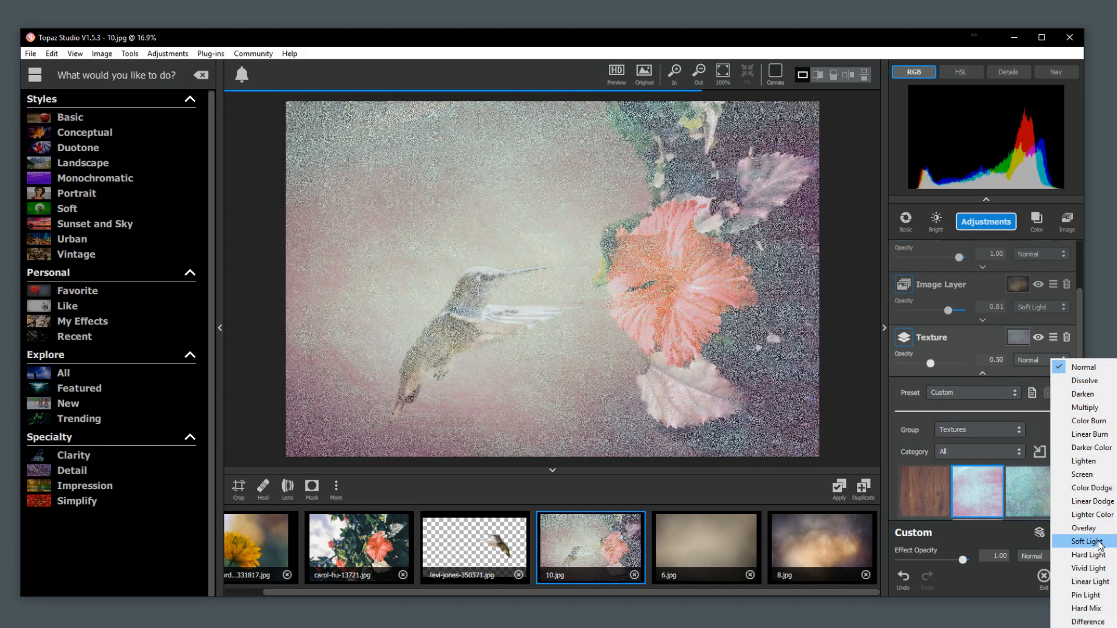
pyautogui.click(1098, 543)
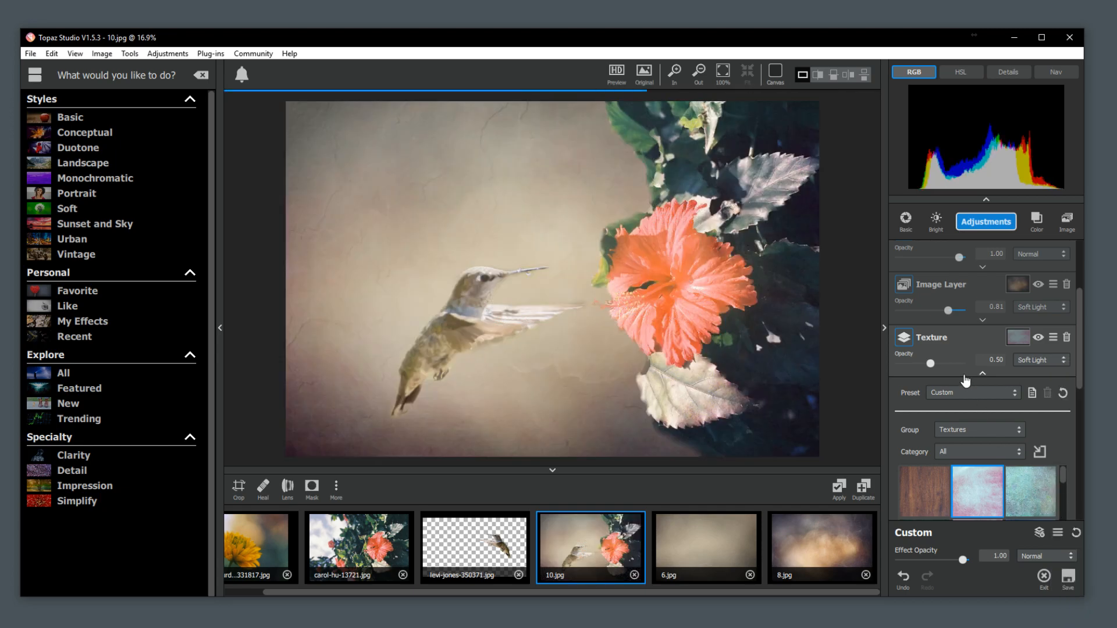
pyautogui.moveTo(931, 365); pyautogui.dragTo(952, 365)
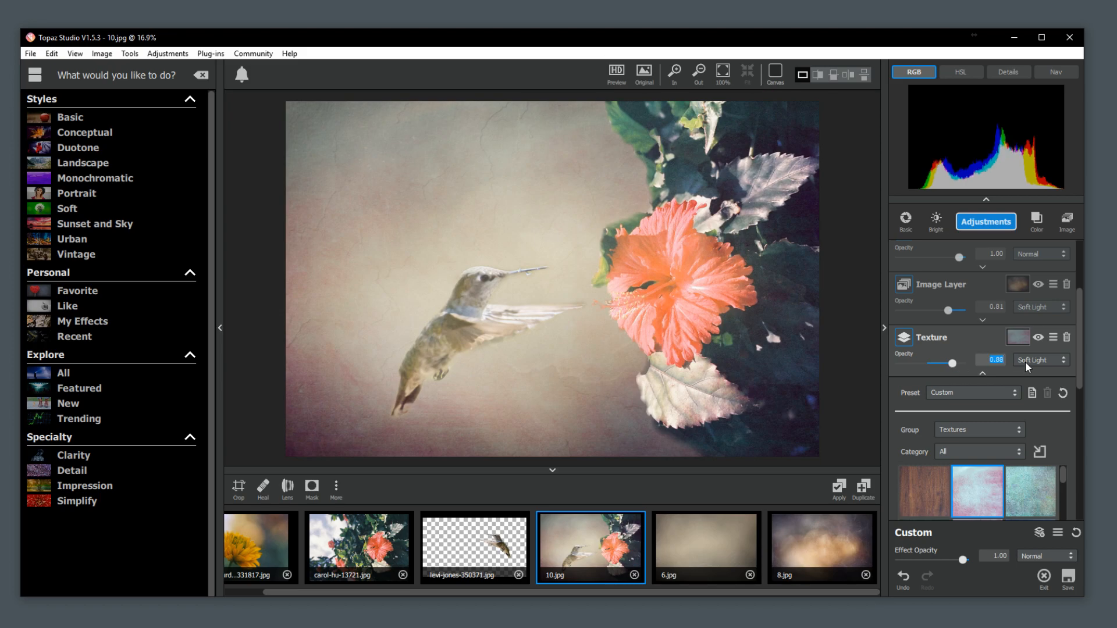
# Change the Texture adjustment's blend mode to Overlay and set its opacity to 0.42.
pyautogui.click(1041, 359)
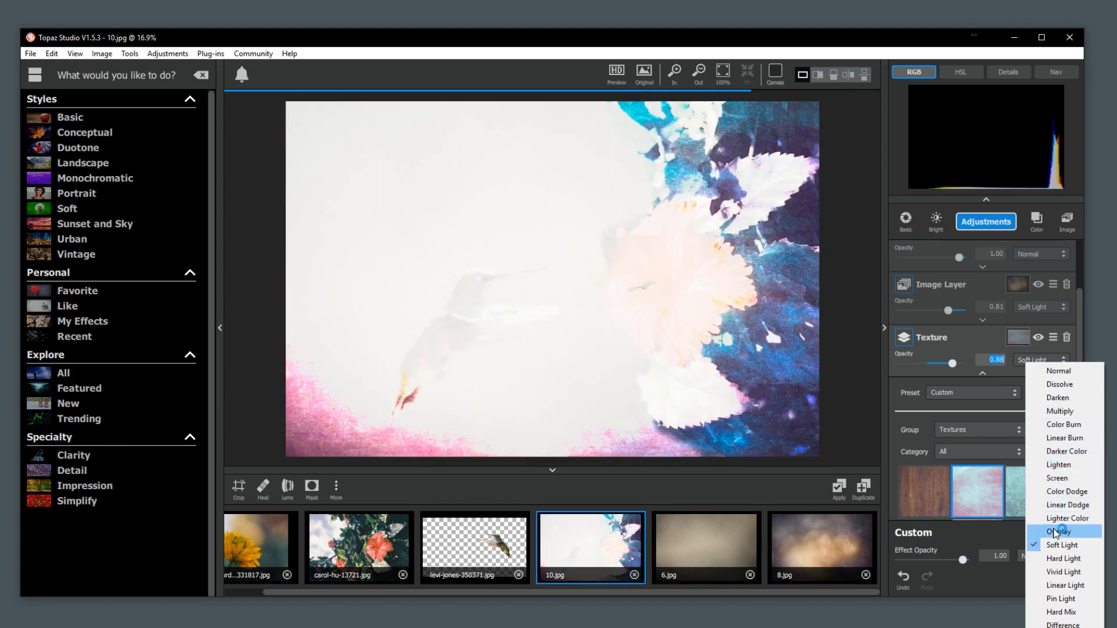
pyautogui.click(1055, 532)
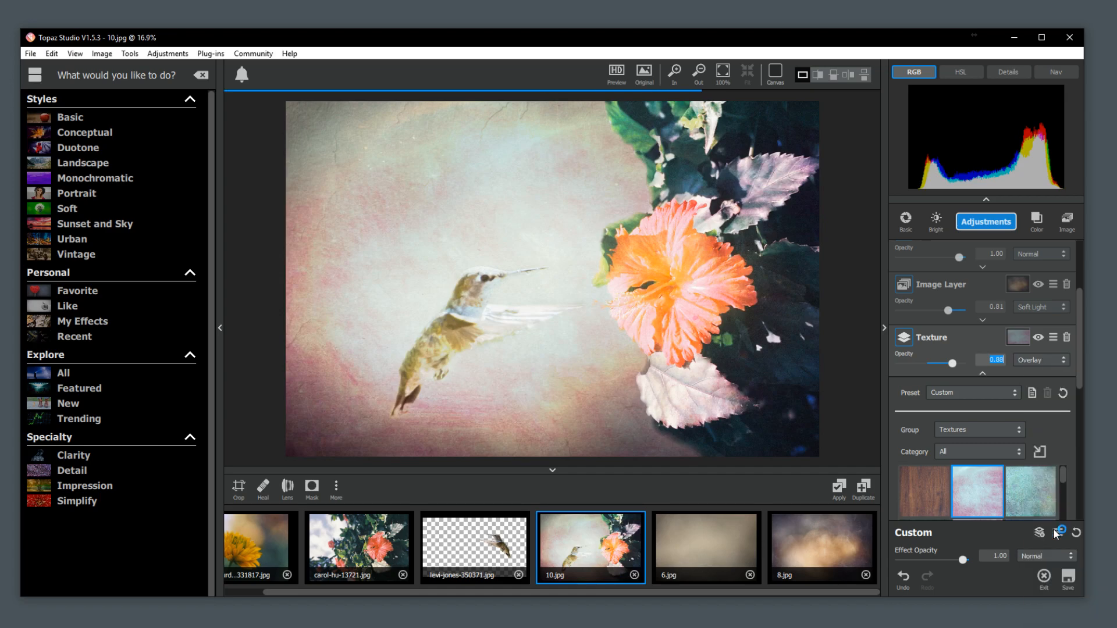
pyautogui.moveTo(941, 365); pyautogui.dragTo(925, 369)
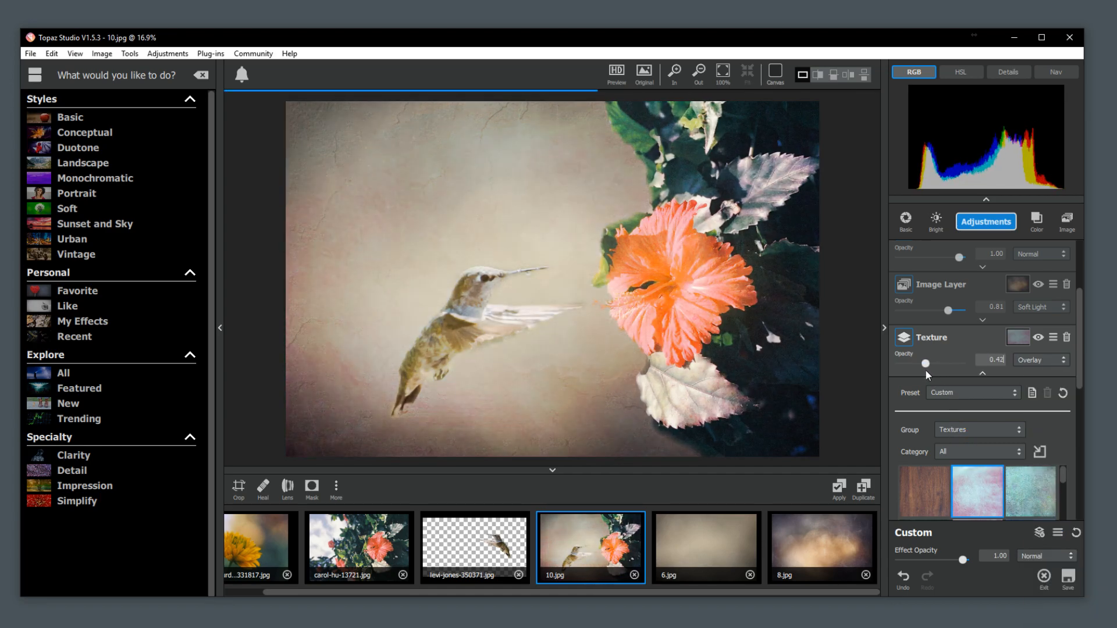
# Hide and show the Texture adjustment to compare its effect, and delete it.
pyautogui.click(1038, 338)
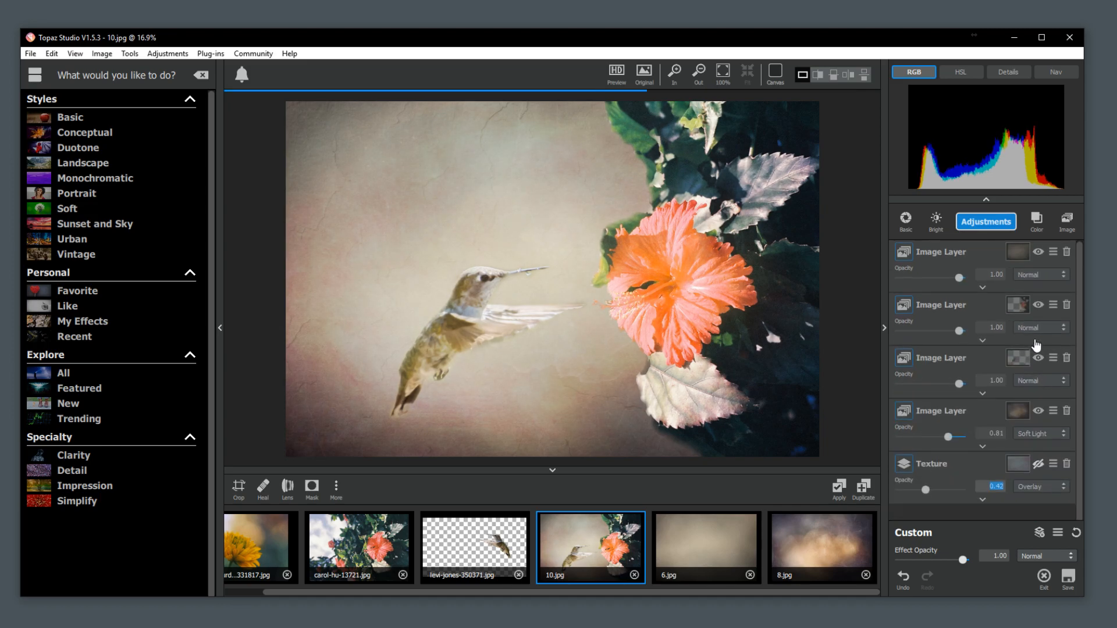
pyautogui.click(1040, 465)
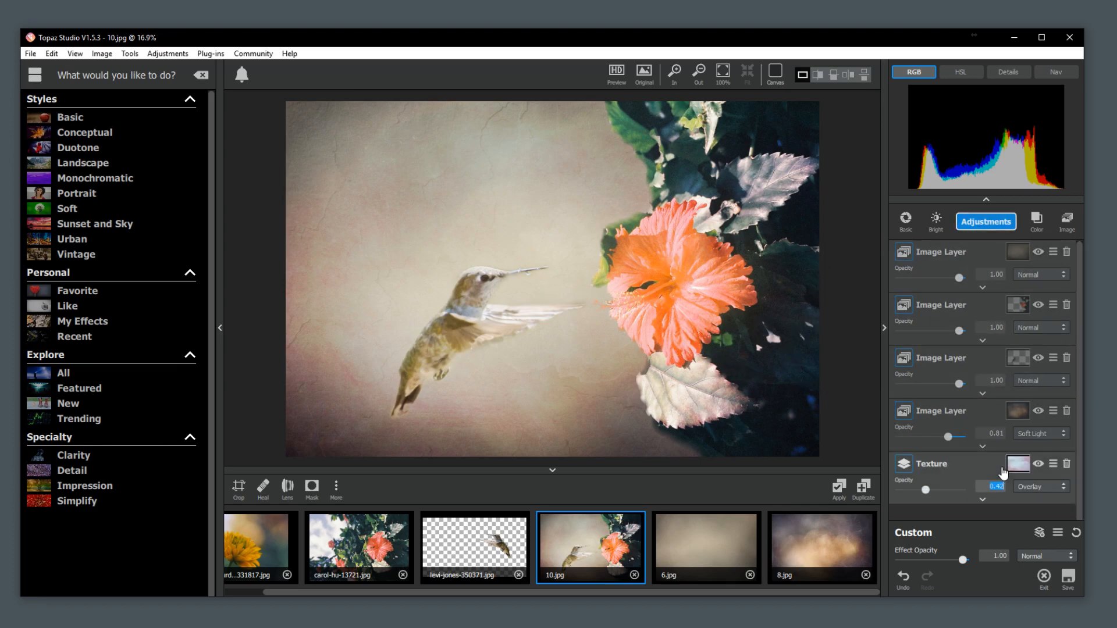
pyautogui.click(1067, 465)
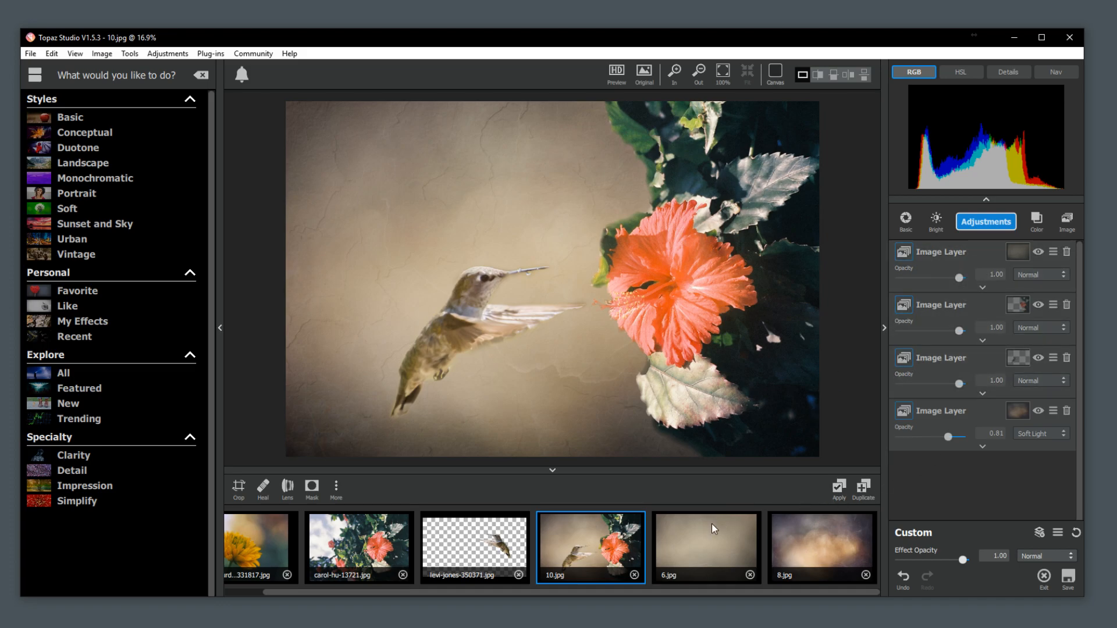
# Duplicate the composite as a flattened copy and open 10-1.jpg.
pyautogui.click(836, 490)
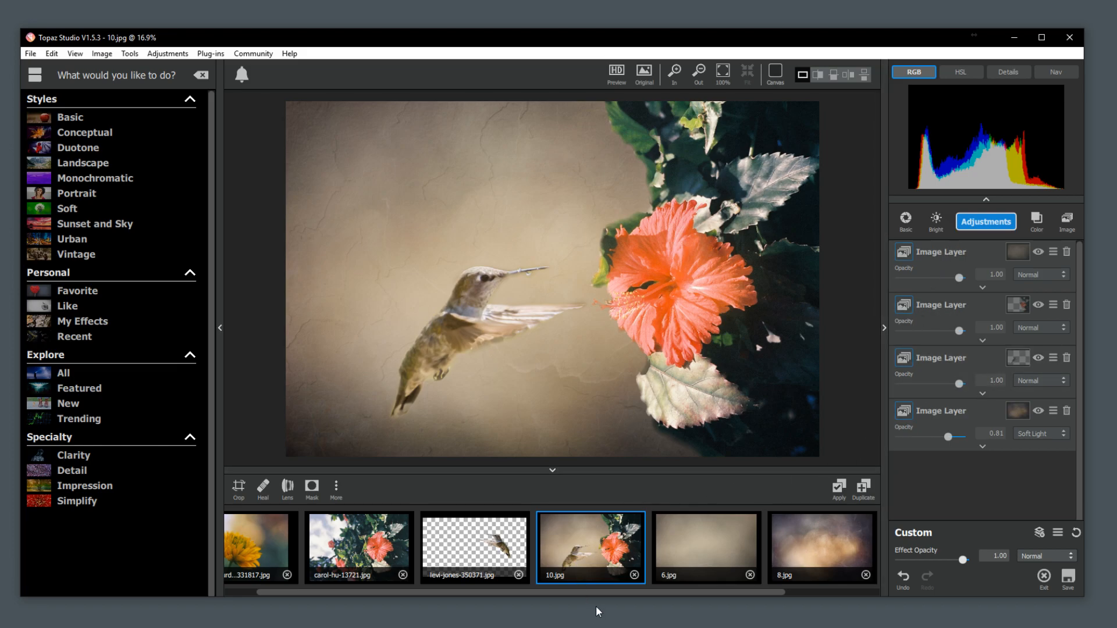
pyautogui.moveTo(598, 594); pyautogui.dragTo(749, 593)
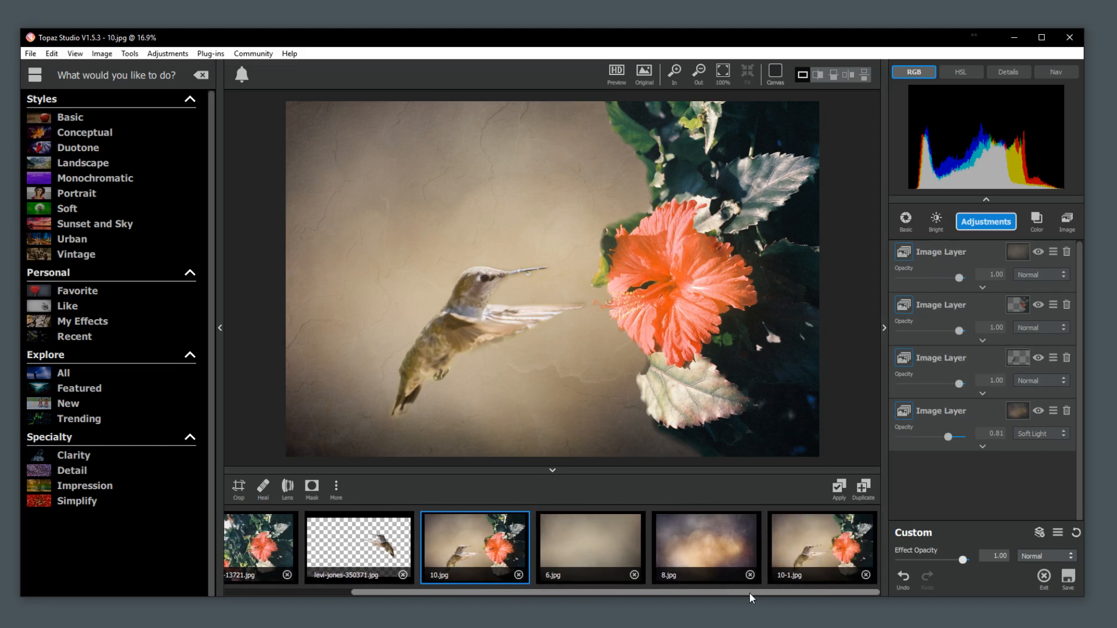
pyautogui.click(799, 544)
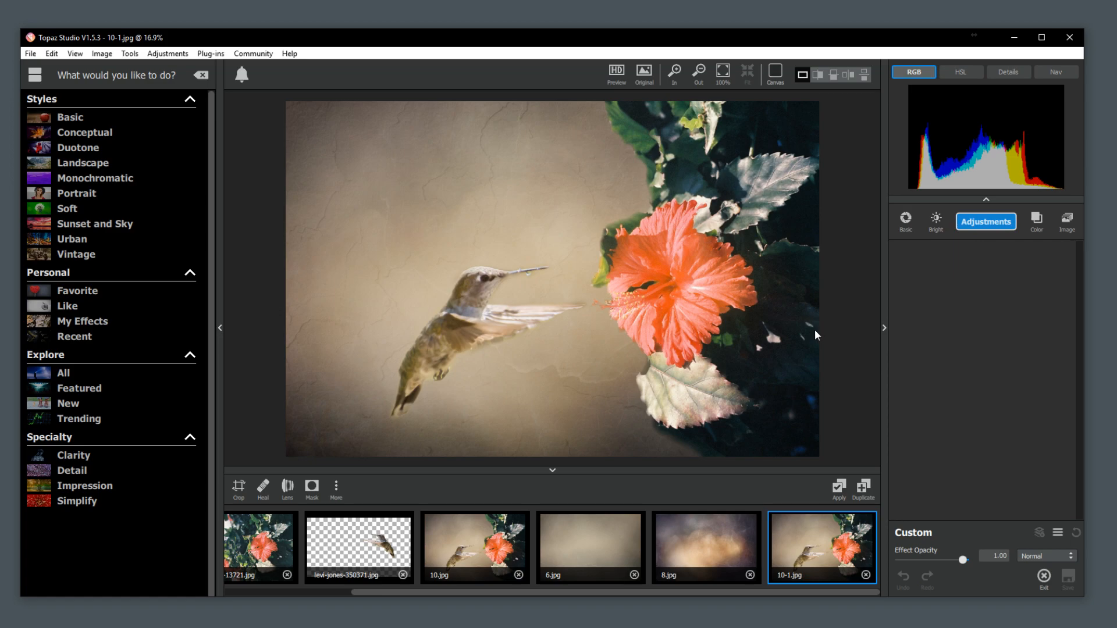
# Return to 10.jpg, add an Impression adjustment to its layer stack, and apply the Charcoal II preset.
pyautogui.click(483, 564)
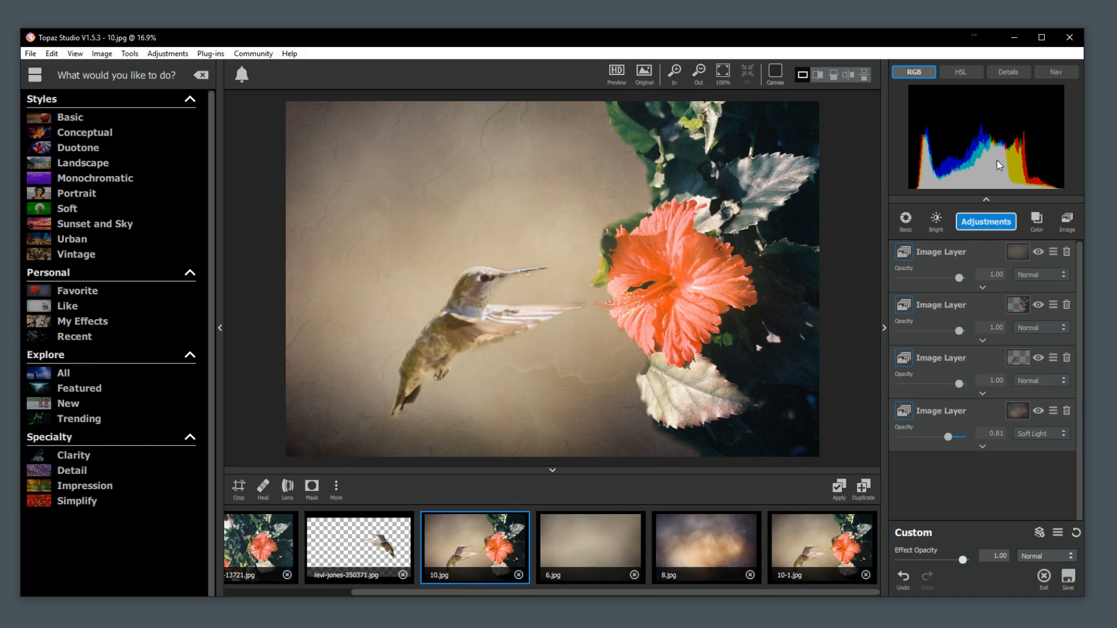
pyautogui.click(994, 222)
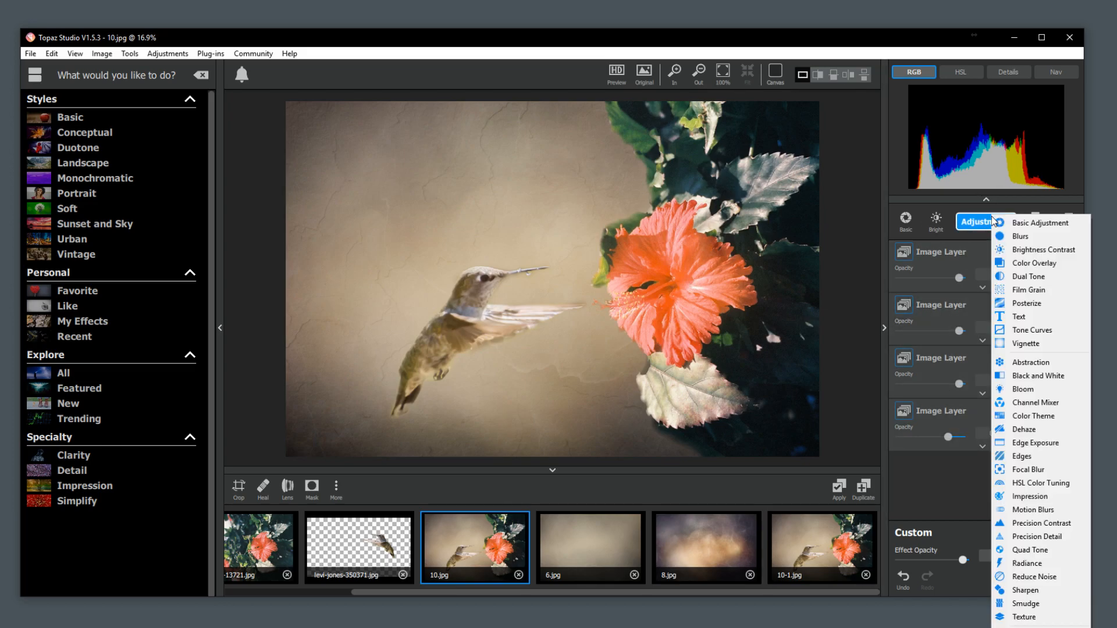
pyautogui.click(1037, 498)
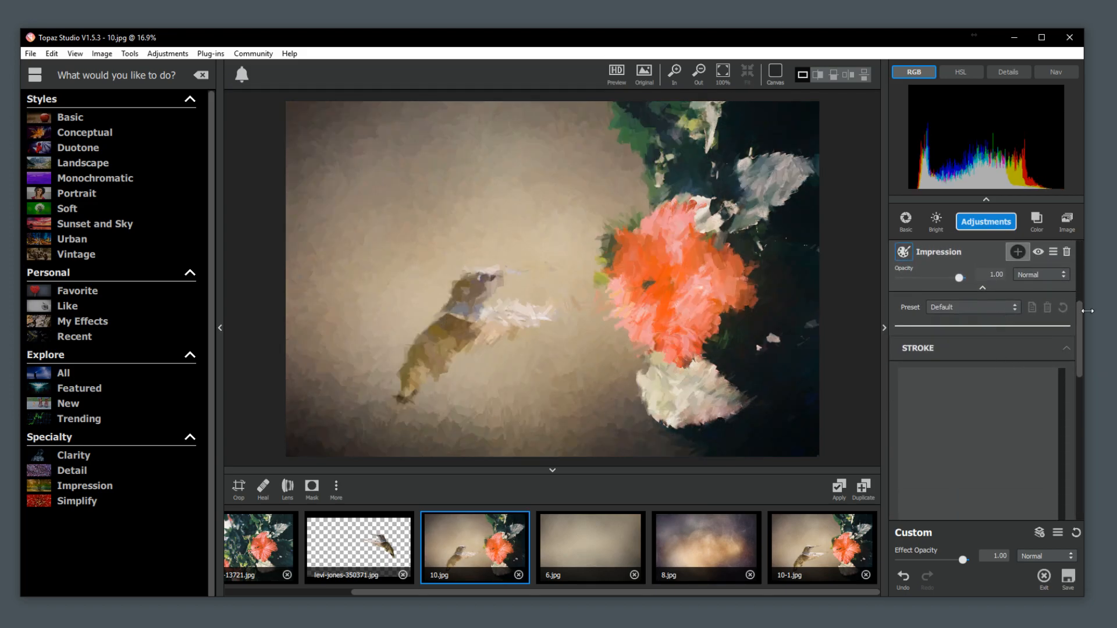
pyautogui.moveTo(1078, 346)
pyautogui.mouseDown()
pyautogui.moveTo(1075, 389)
pyautogui.moveTo(1080, 344)
pyautogui.mouseUp()
pyautogui.scroll(2, 943, 332)
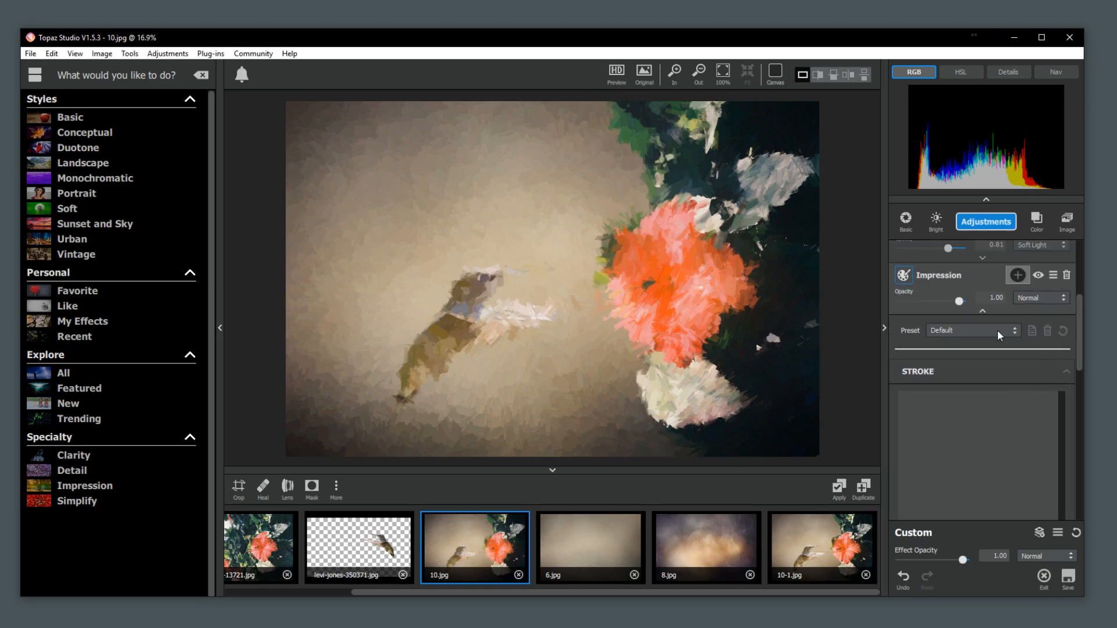
pyautogui.click(957, 330)
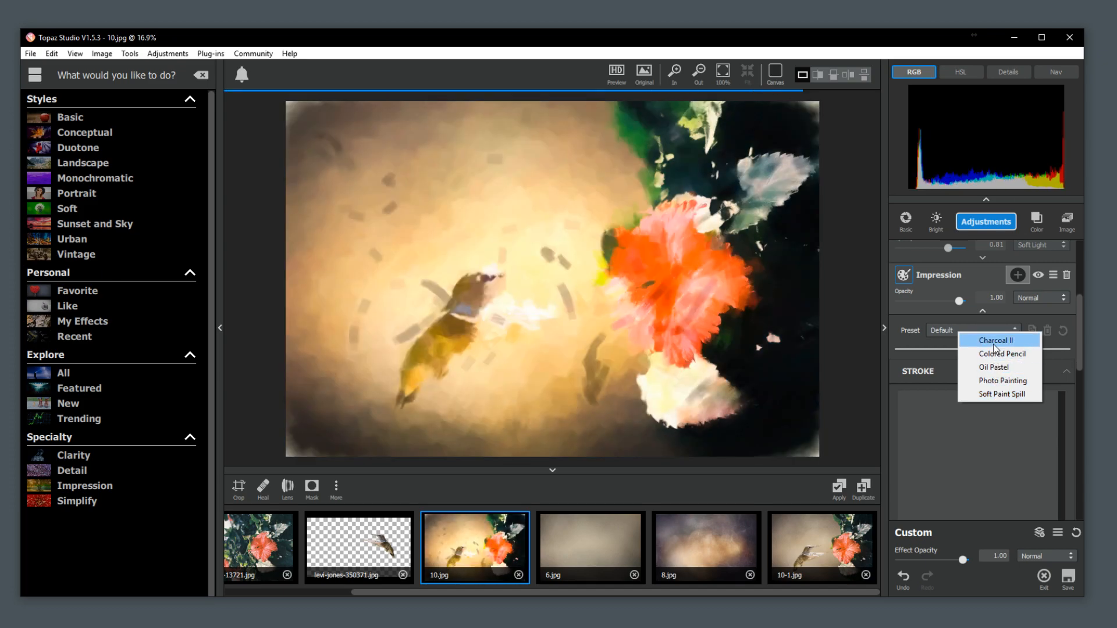
pyautogui.click(994, 344)
# Try the Hue blend mode on the Impression adjustment, and return it to Normal.
pyautogui.click(1056, 300)
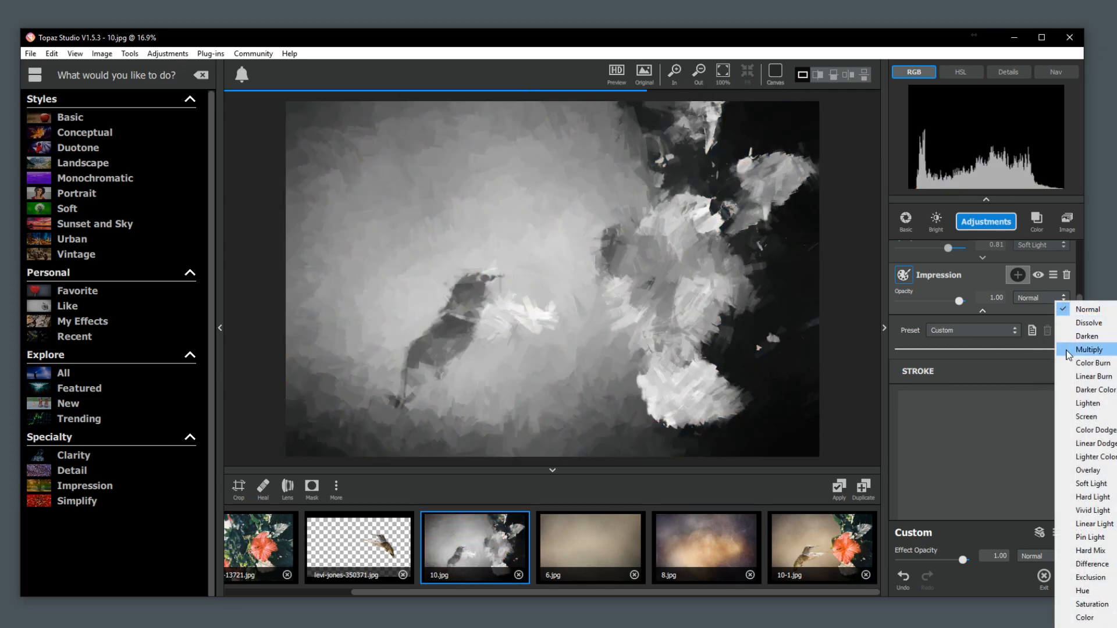
pyautogui.click(1081, 591)
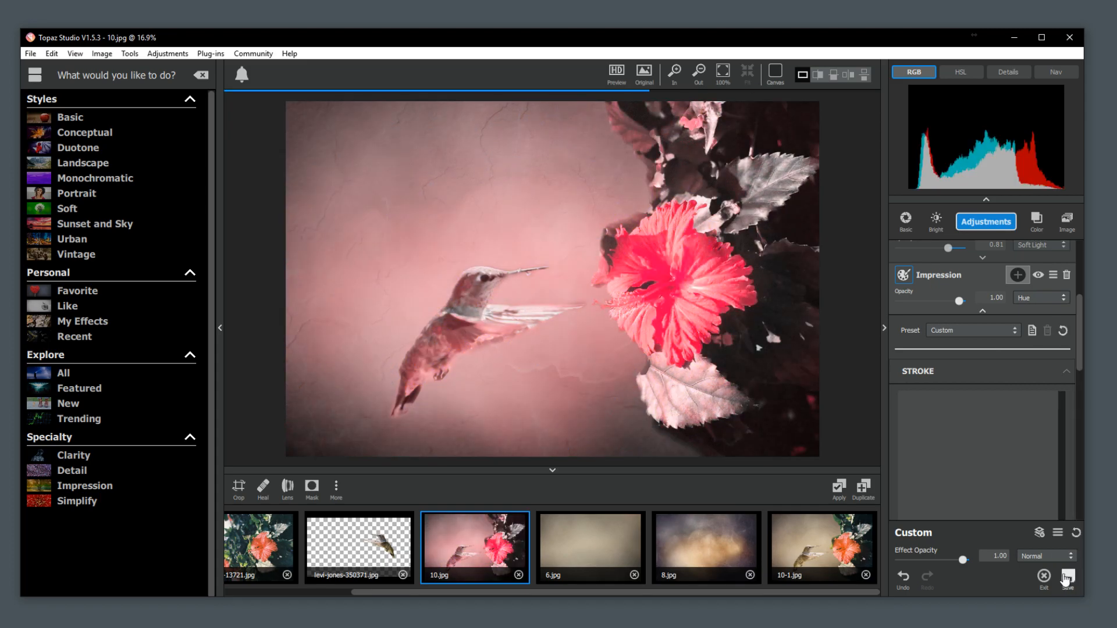
pyautogui.click(1018, 275)
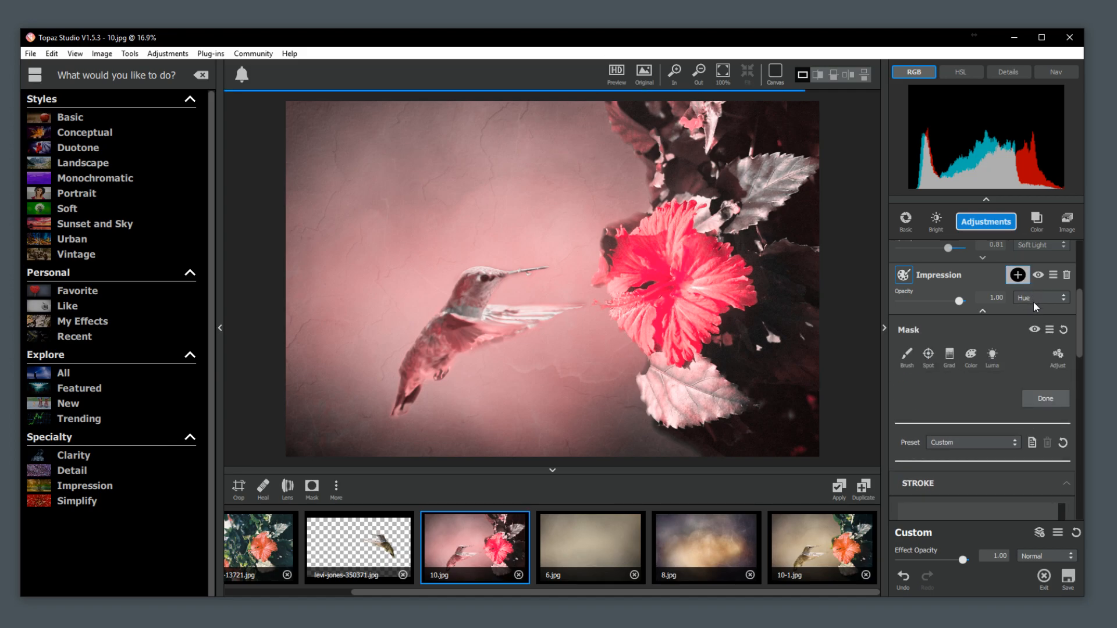
pyautogui.click(1034, 300)
pyautogui.click(1052, 310)
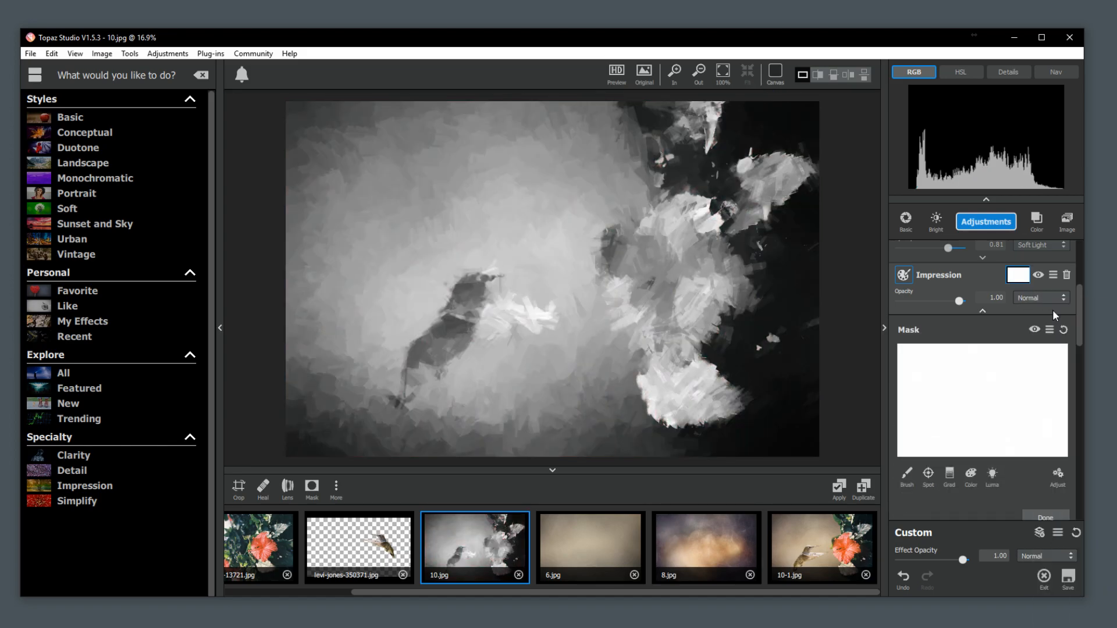
# Lower the Impression adjustment's opacity to 0.48 and close its mask settings.
pyautogui.moveTo(959, 301); pyautogui.dragTo(930, 303)
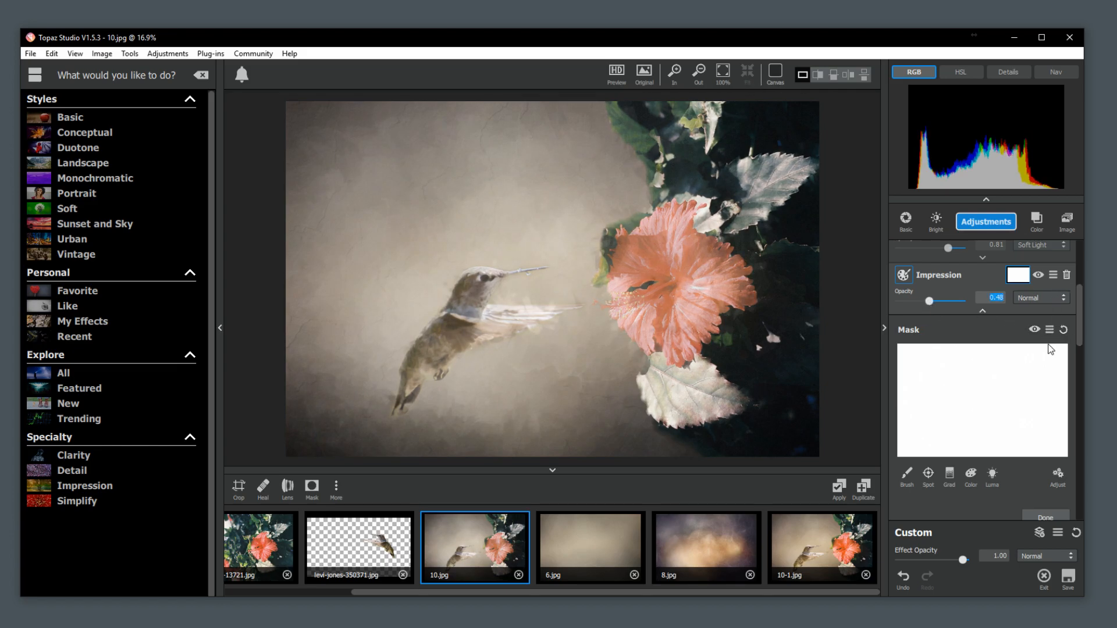
pyautogui.click(1033, 516)
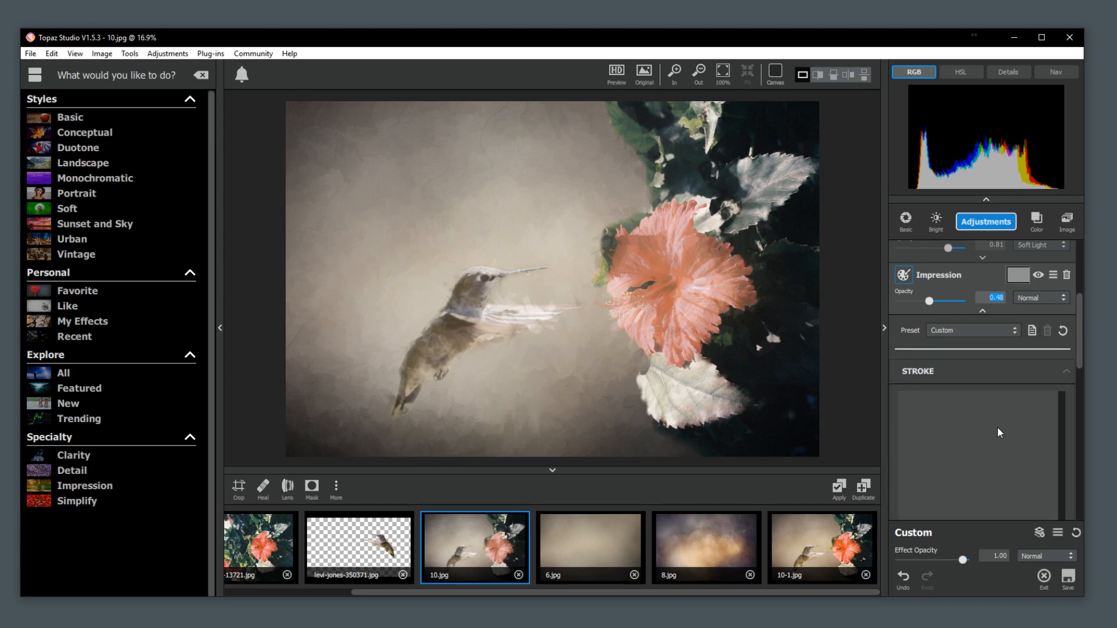